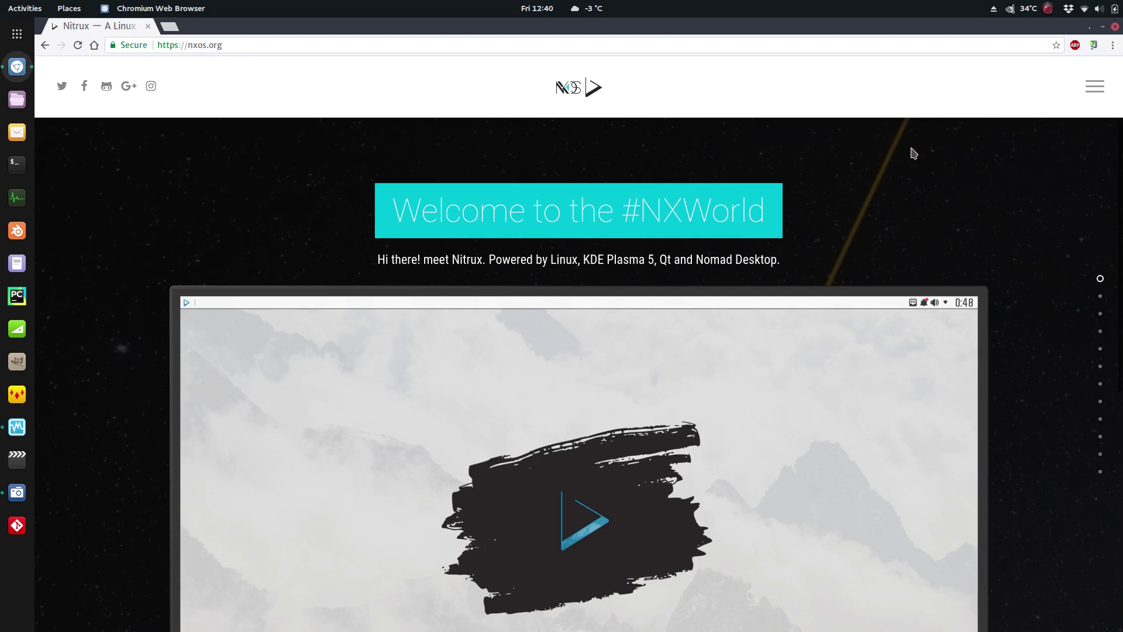
- Scroll nxos.org down to the installed-software section, then minimize Chromium to reveal VirtualBox Manager
{"action": "scroll", "coordinate": [1051, 158], "scroll_direction": "down", "scroll_amount": 2}
{"action": "scroll", "coordinate": [1051, 158], "scroll_direction": "down", "scroll_amount": 3}
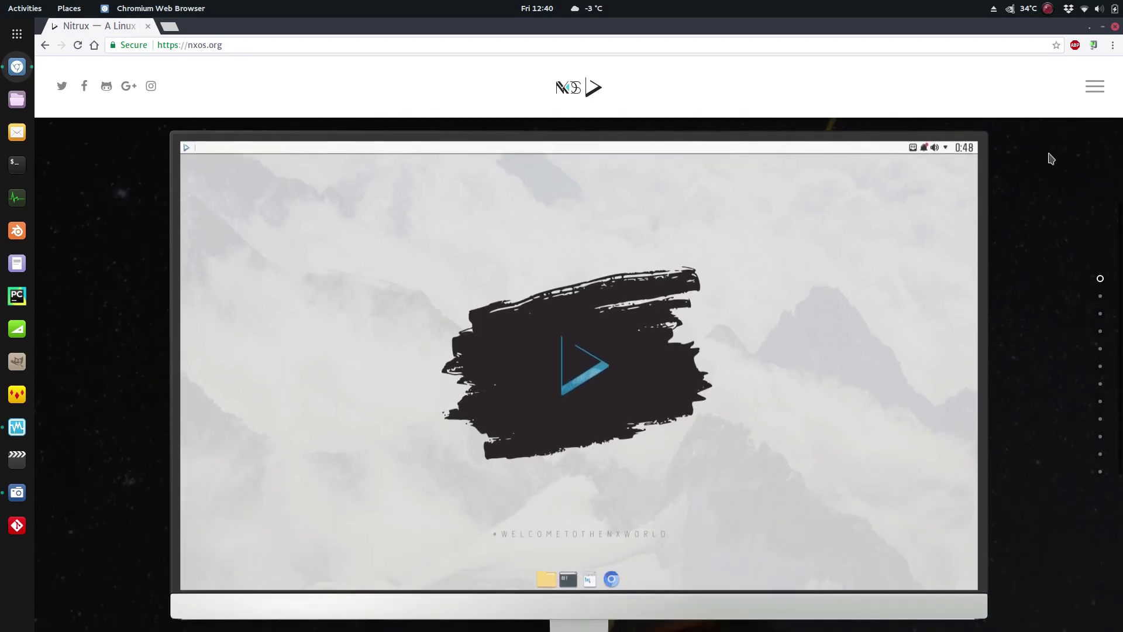
{"action": "scroll", "coordinate": [1051, 158], "scroll_direction": "up", "scroll_amount": 5}
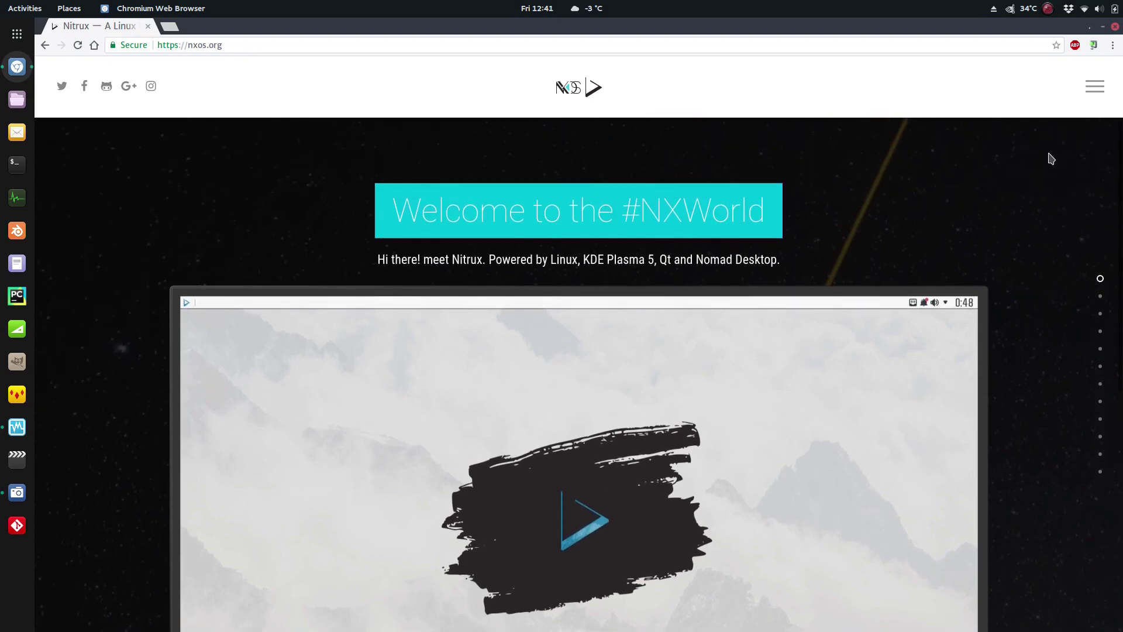
{"action": "scroll", "coordinate": [1051, 158], "scroll_direction": "down", "scroll_amount": 2}
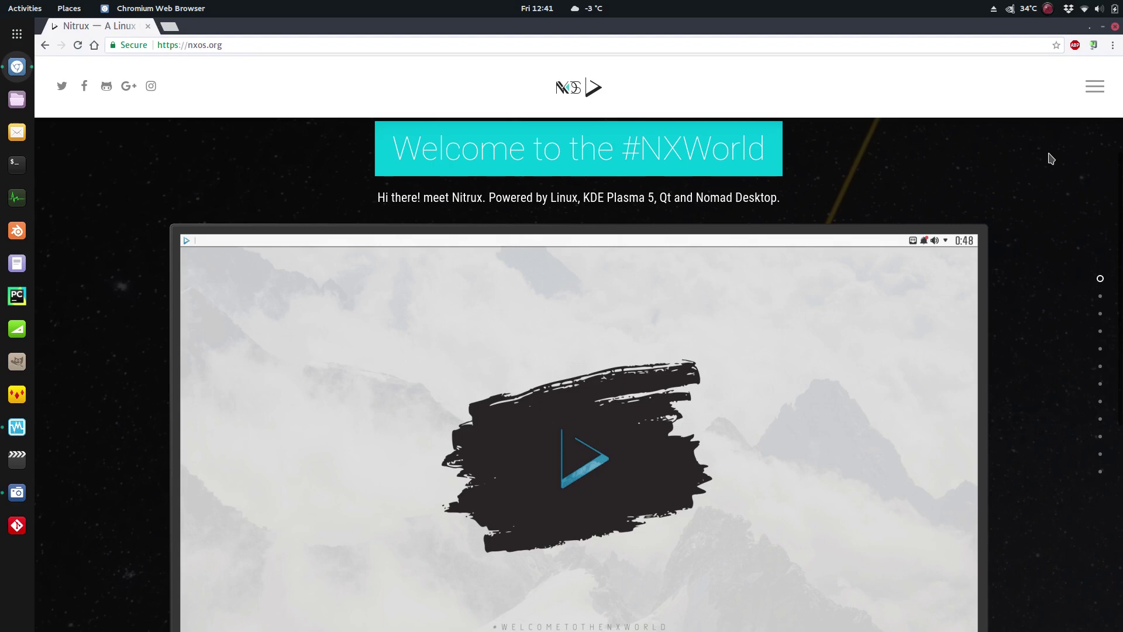
{"action": "scroll", "coordinate": [1045, 170], "scroll_direction": "down", "scroll_amount": 2}
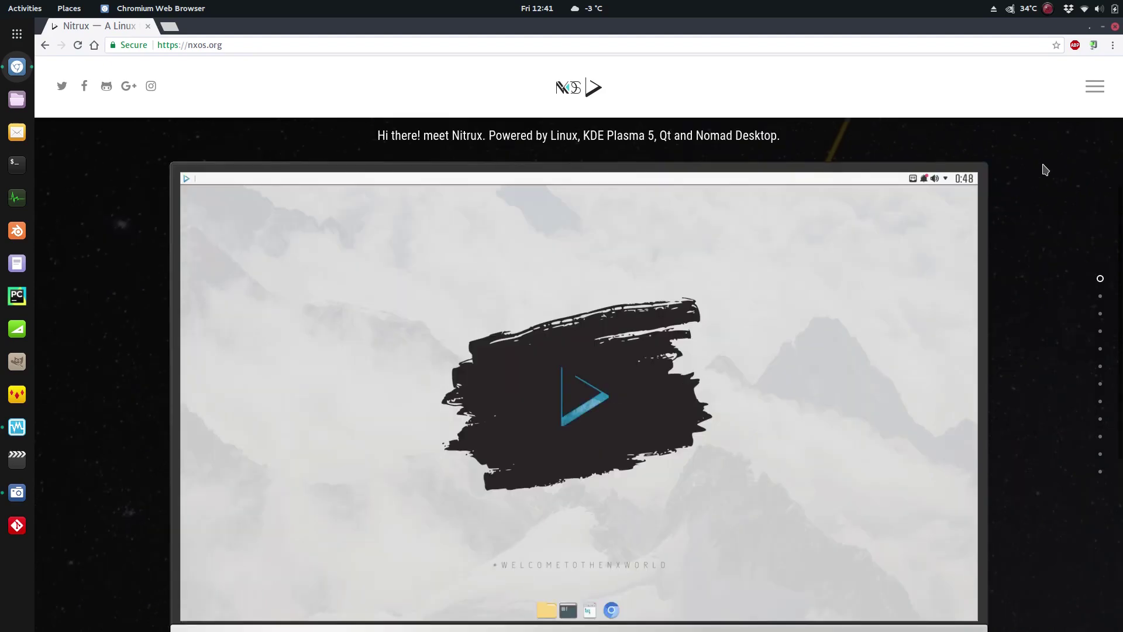
{"action": "scroll", "coordinate": [1045, 170], "scroll_direction": "down", "scroll_amount": 5}
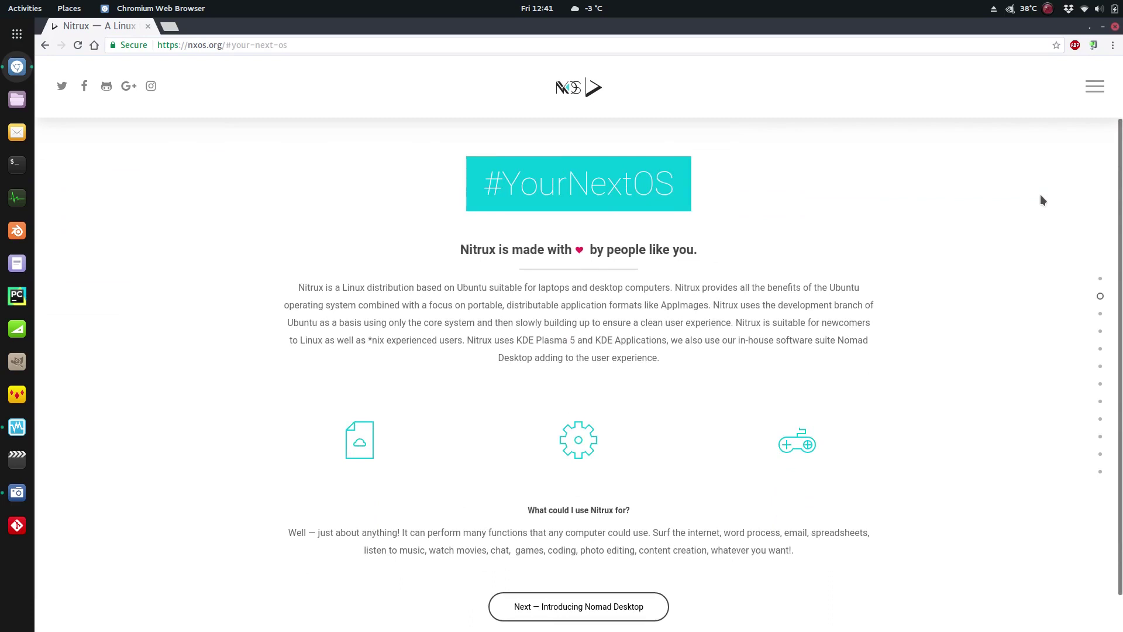
{"action": "scroll", "coordinate": [1040, 196], "scroll_direction": "down", "scroll_amount": 2}
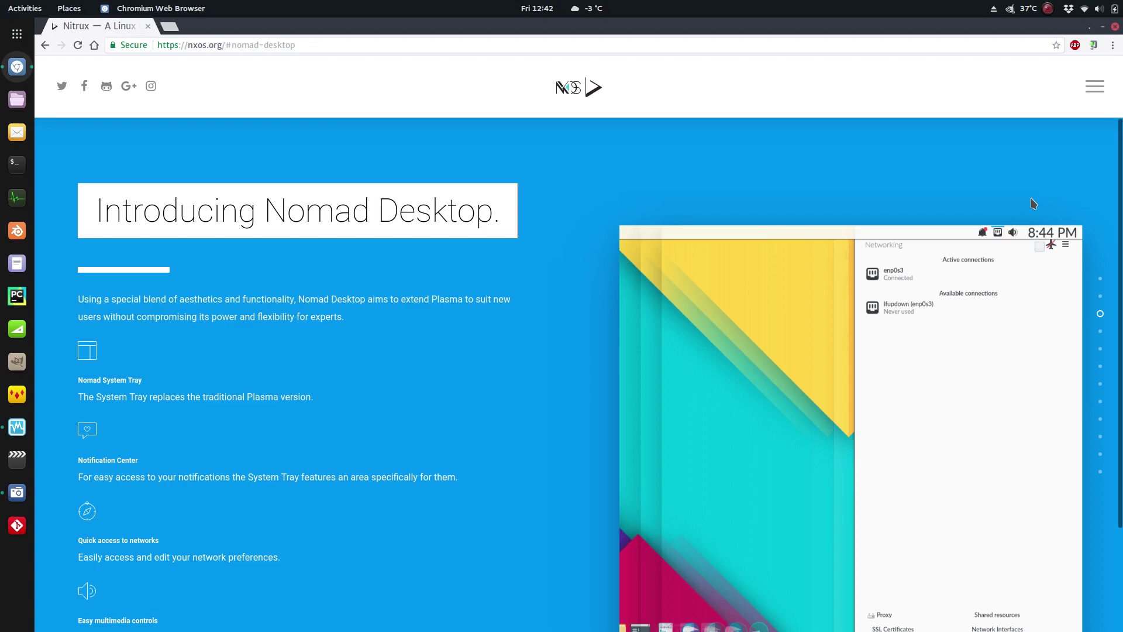
{"action": "scroll", "coordinate": [568, 295], "scroll_direction": "down", "scroll_amount": 3}
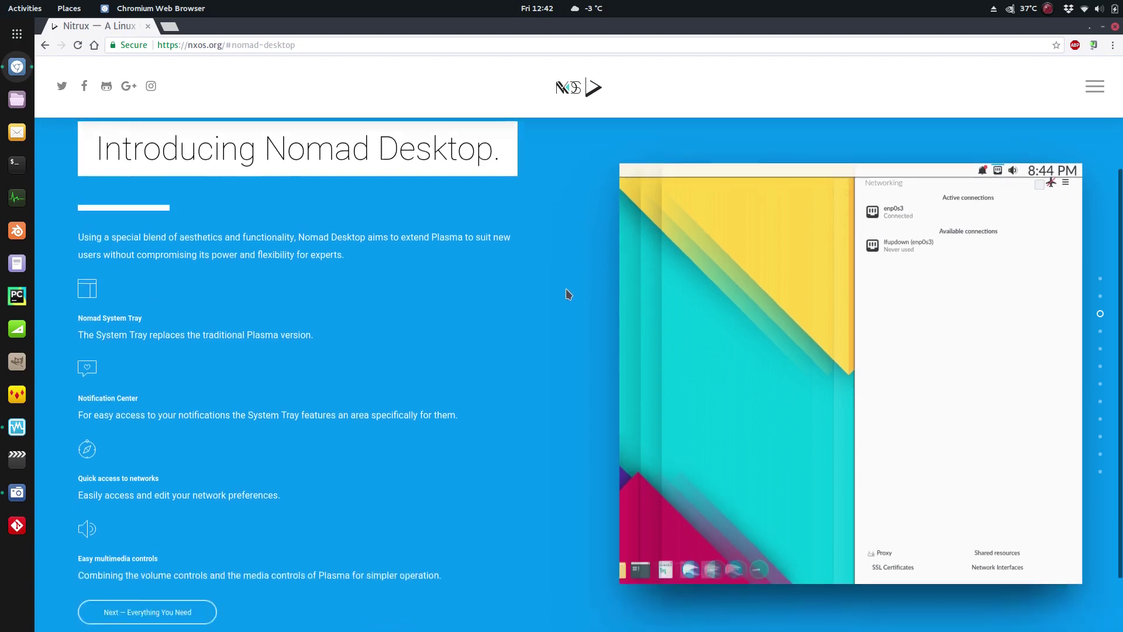
{"action": "scroll", "coordinate": [563, 333], "scroll_direction": "down", "scroll_amount": 3}
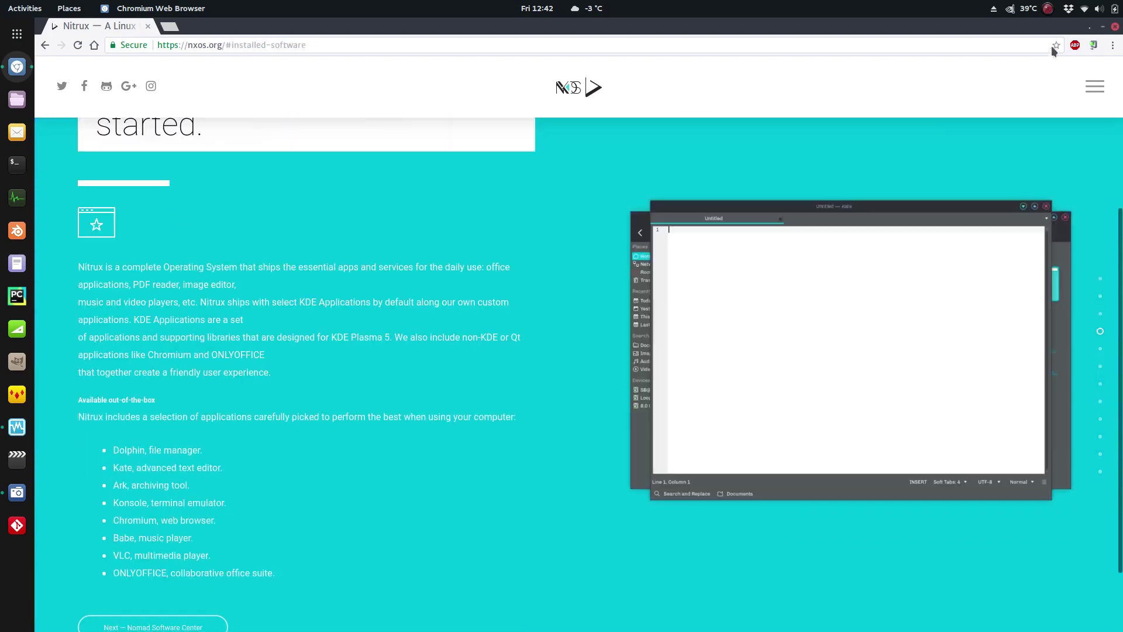
{"action": "left_click", "coordinate": [1099, 27]}
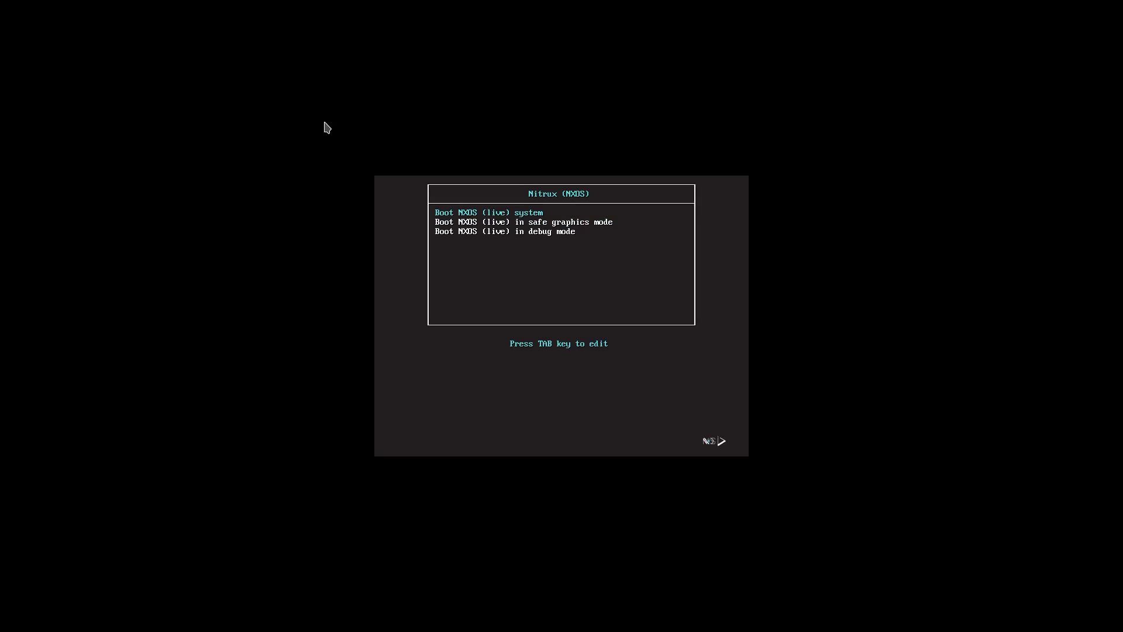
- Edit the 'Boot NXOS (live) system' entry and boot into the Nitrux live desktop
{"action": "key", "text": "Tab"}
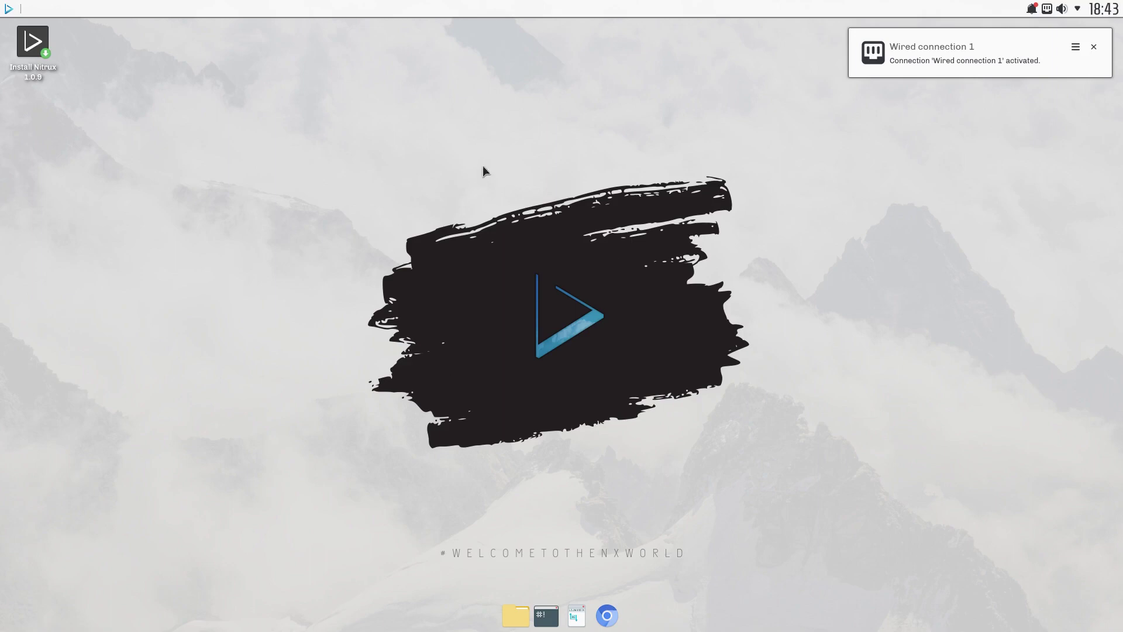
- Open Konsole and run uname -a, showing Linux 4.15.5-041505-generic on x86_64
{"action": "left_click", "coordinate": [546, 614]}
{"action": "left_click_drag", "start_coordinate": [216, 48], "coordinate": [475, 94]}
{"action": "type", "text": "u"}
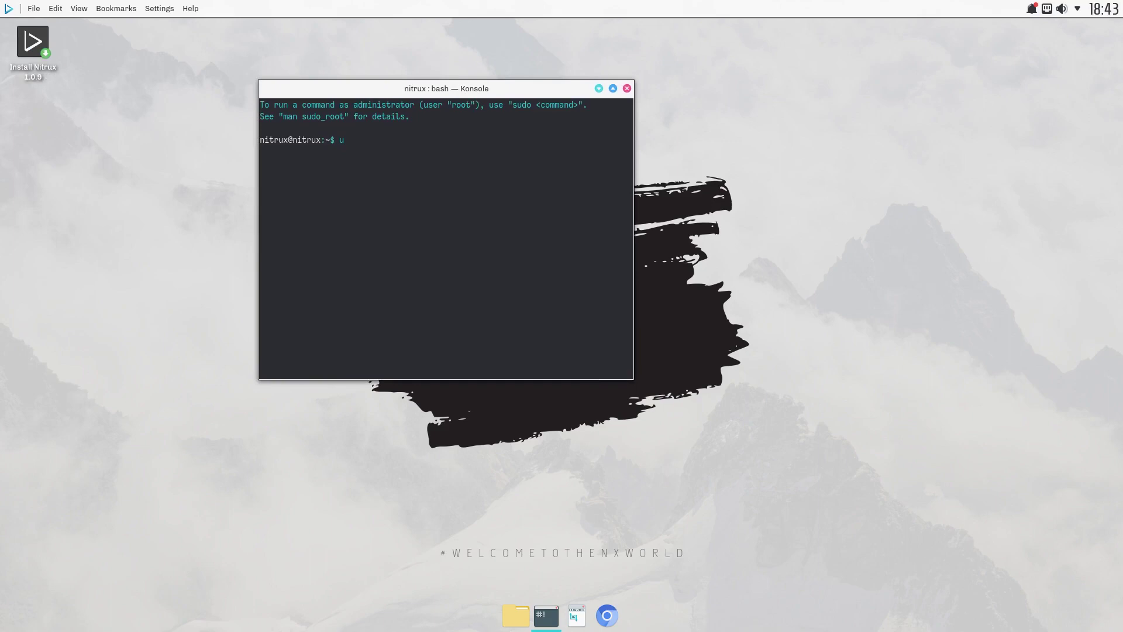
{"action": "type", "text": "name -a"}
{"action": "key", "text": "Return"}
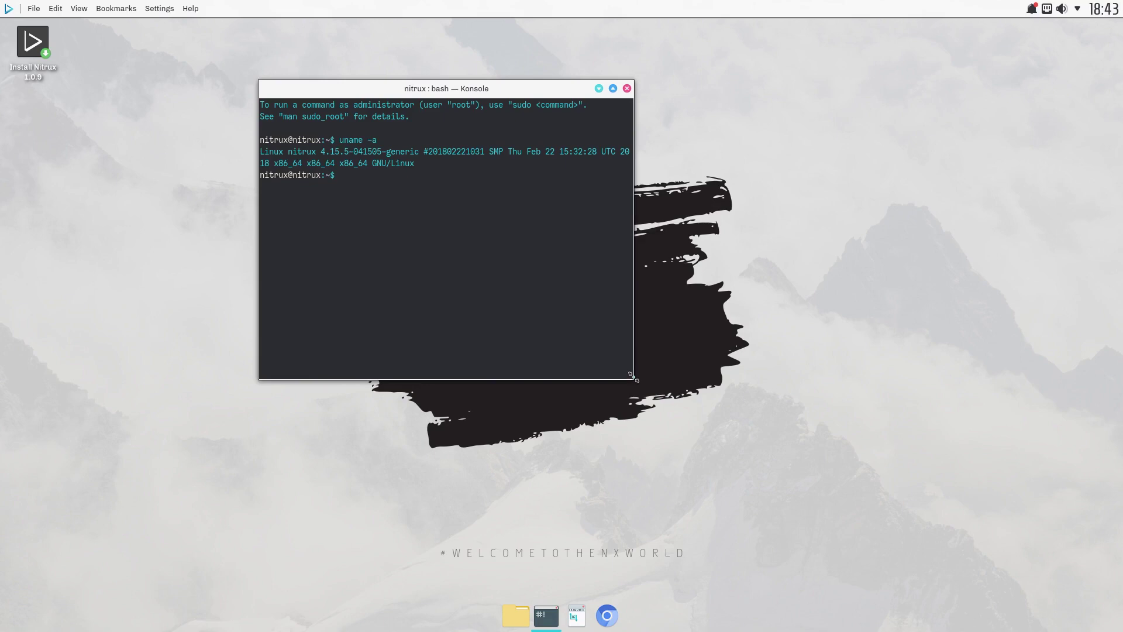
- Enlarge and reposition the terminal window, then minimize it
{"action": "left_click_drag", "start_coordinate": [631, 376], "coordinate": [909, 516]}
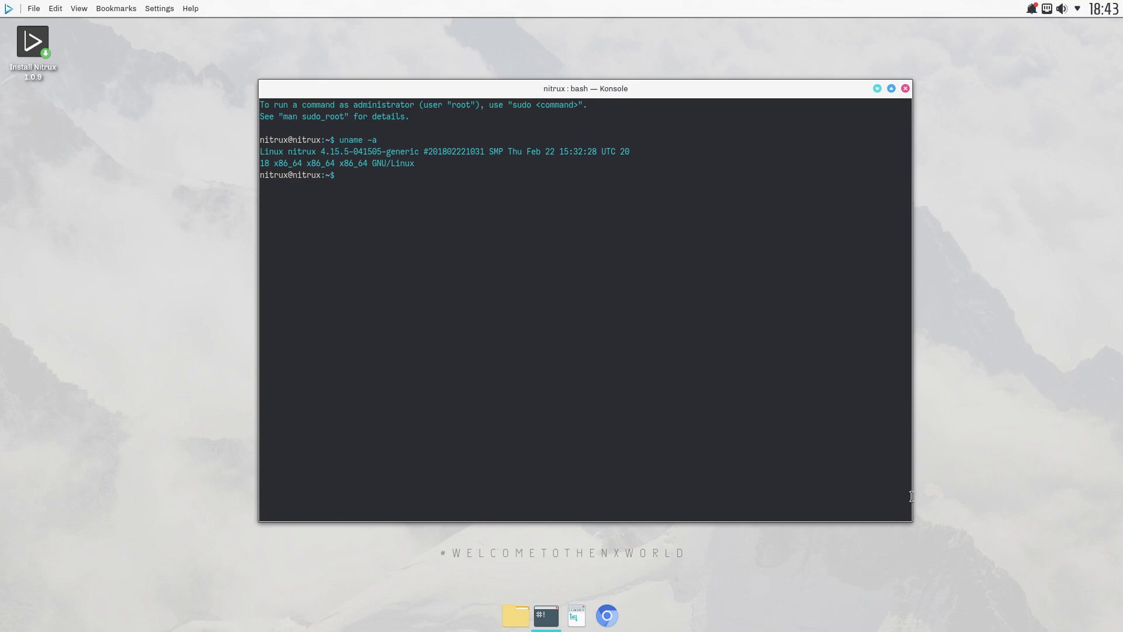
{"action": "left_click_drag", "start_coordinate": [911, 496], "coordinate": [982, 491]}
{"action": "left_click_drag", "start_coordinate": [858, 94], "coordinate": [769, 90]}
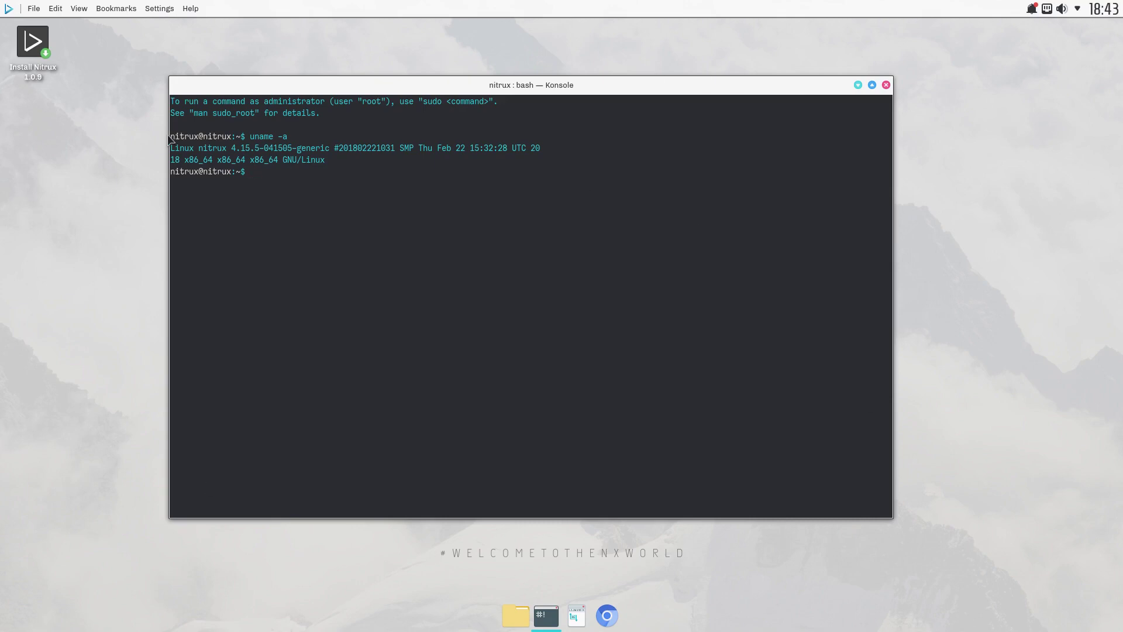
{"action": "left_click", "coordinate": [858, 86]}
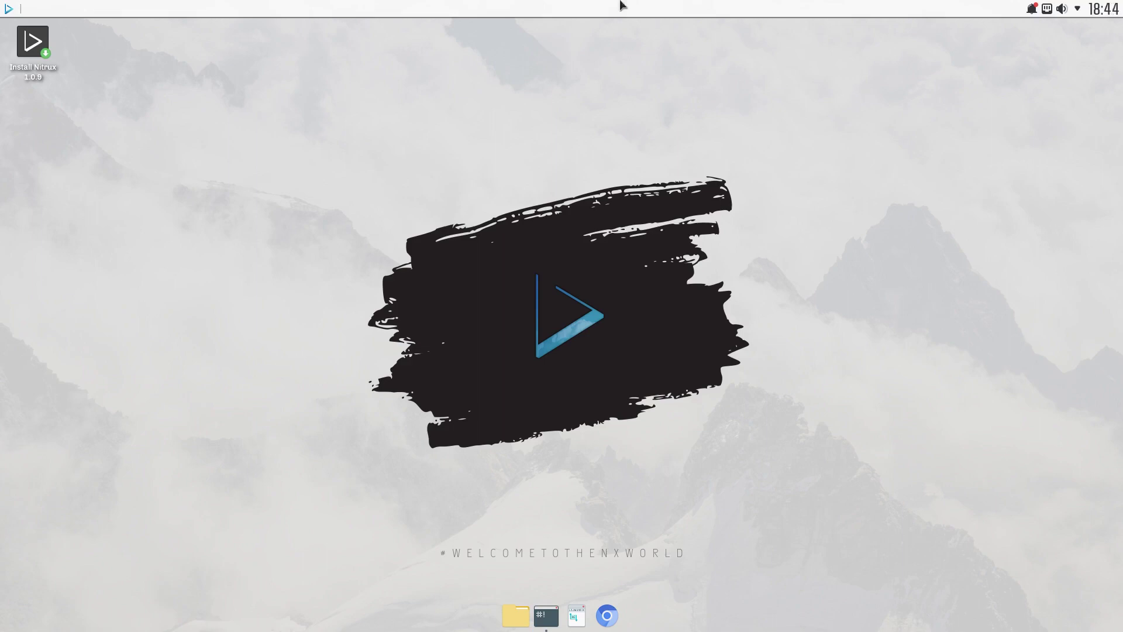
- Peek at the launcher, then view the hidden tray items and the audio, network and notification panels
{"action": "left_click", "coordinate": [11, 7]}
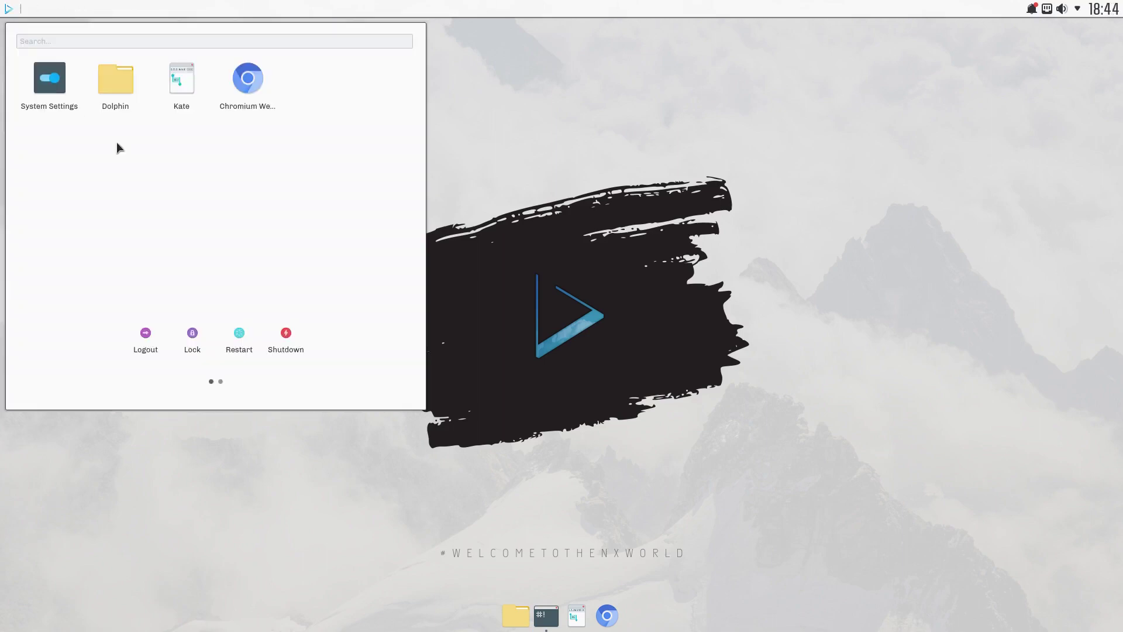
{"action": "left_click", "coordinate": [1007, 98]}
{"action": "left_click", "coordinate": [1078, 8]}
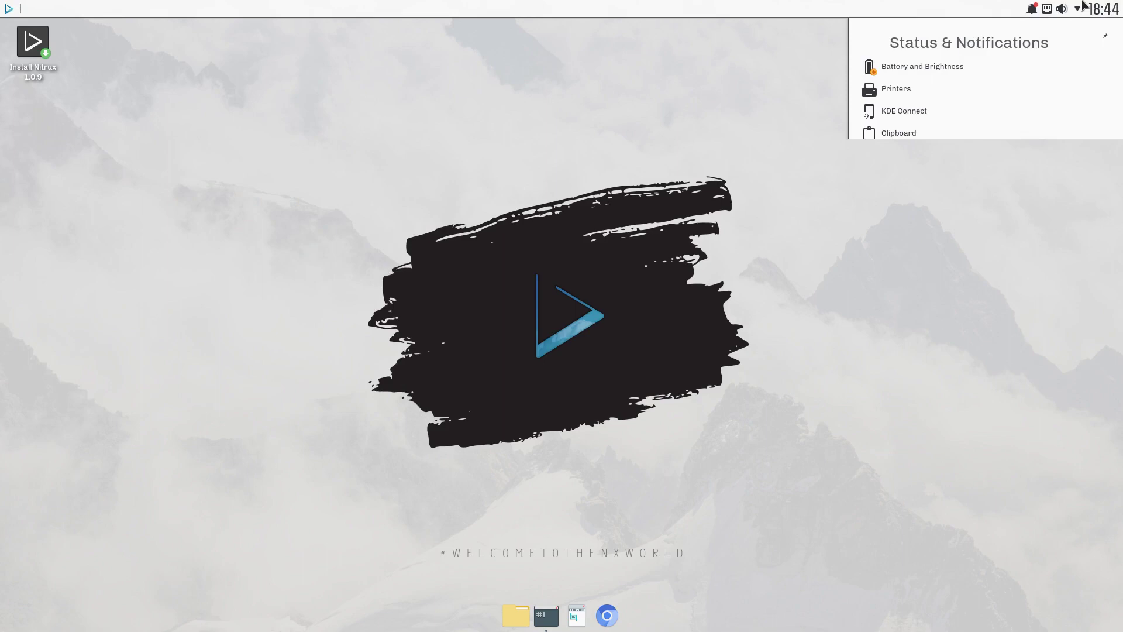
{"action": "left_click", "coordinate": [1063, 10]}
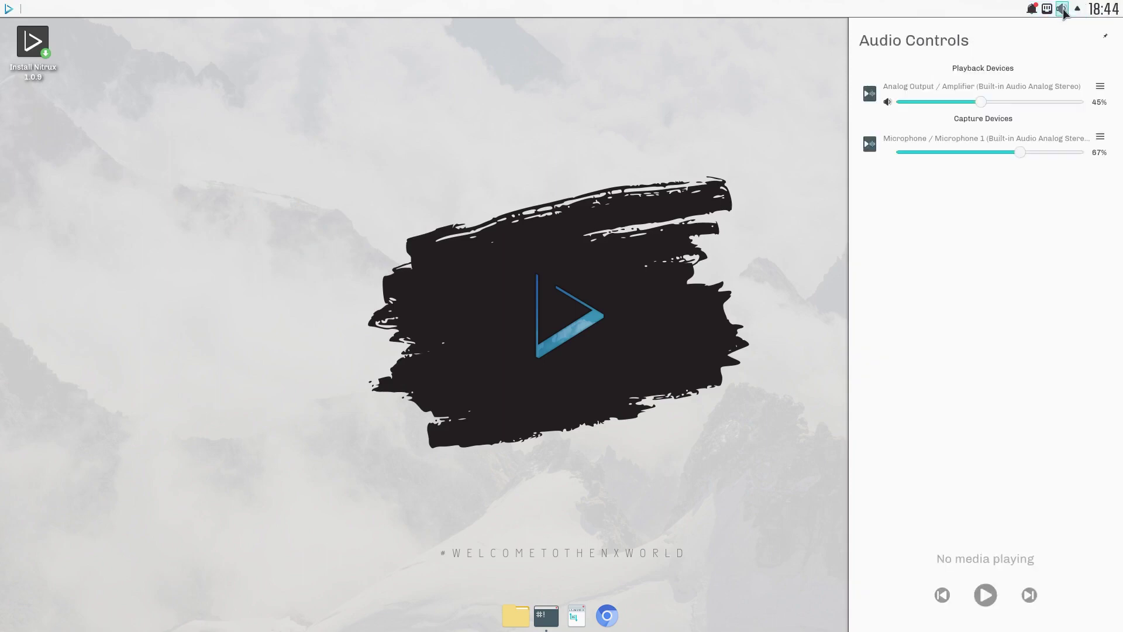
{"action": "left_click", "coordinate": [1048, 10]}
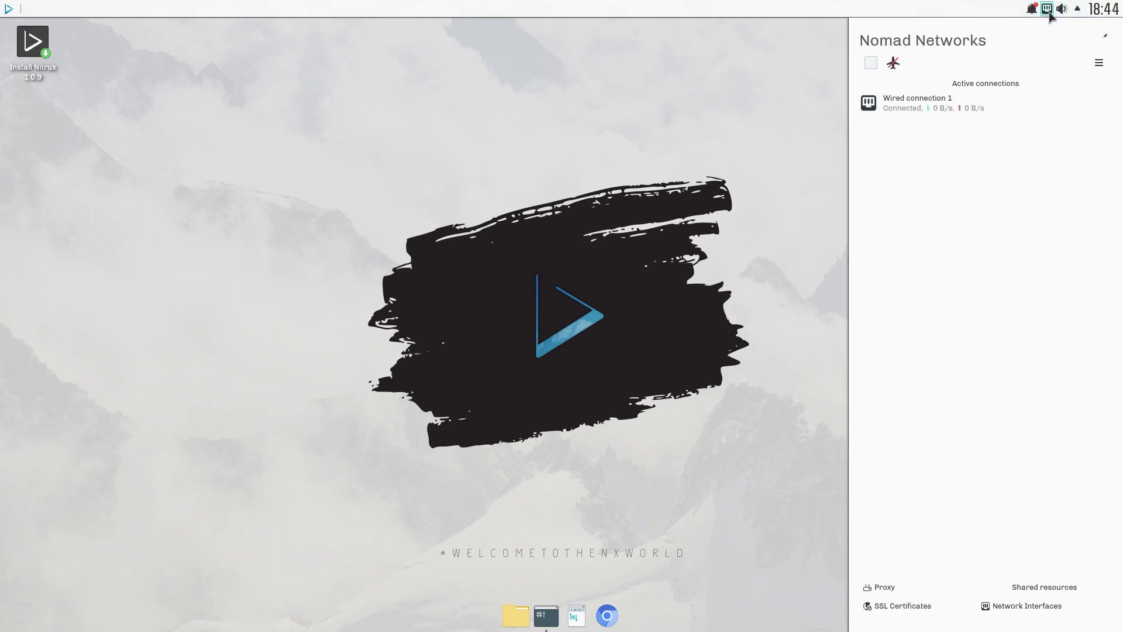
{"action": "left_click", "coordinate": [1031, 9]}
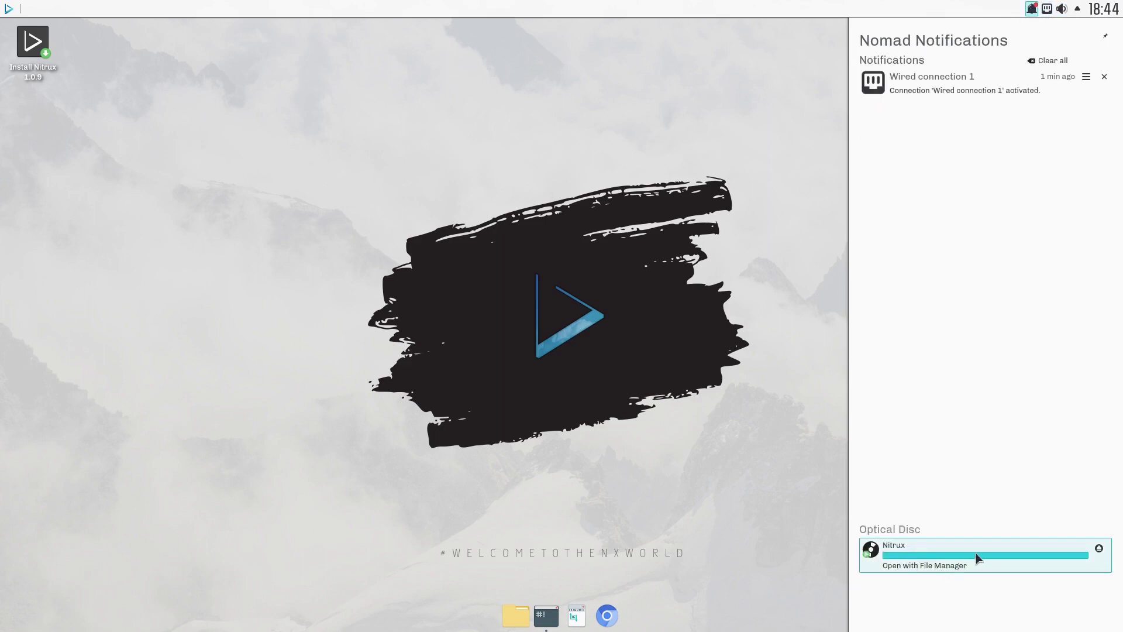
- Cycle back through the network and audio panels, close them, and restore Konsole
{"action": "left_click", "coordinate": [1046, 8]}
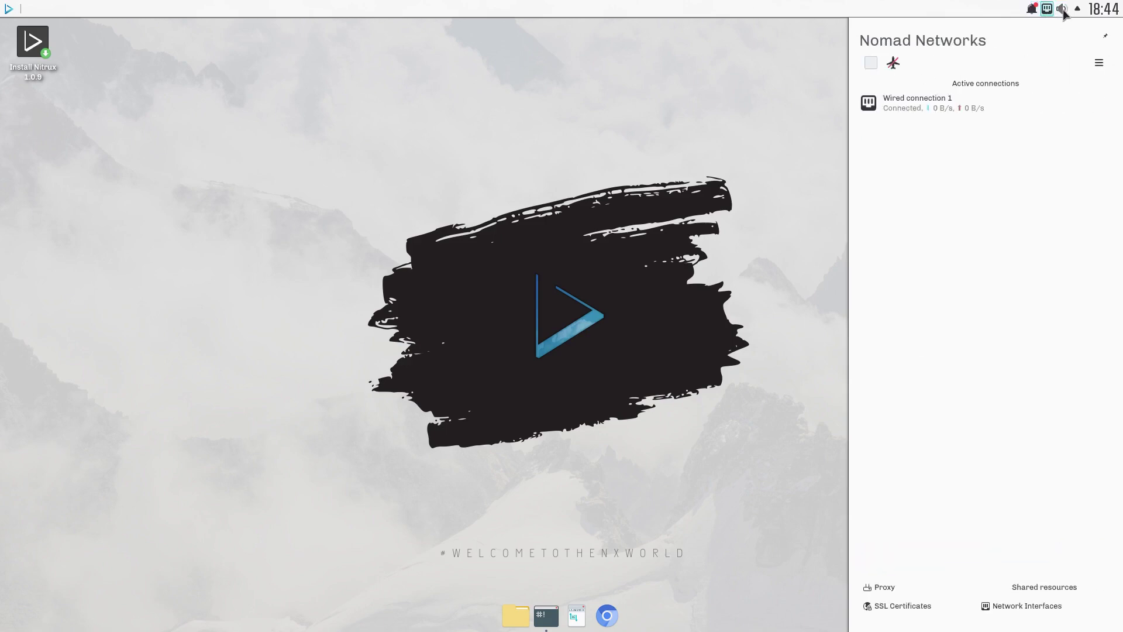
{"action": "left_click", "coordinate": [1062, 9]}
{"action": "left_click", "coordinate": [1078, 8]}
{"action": "left_click", "coordinate": [1079, 10]}
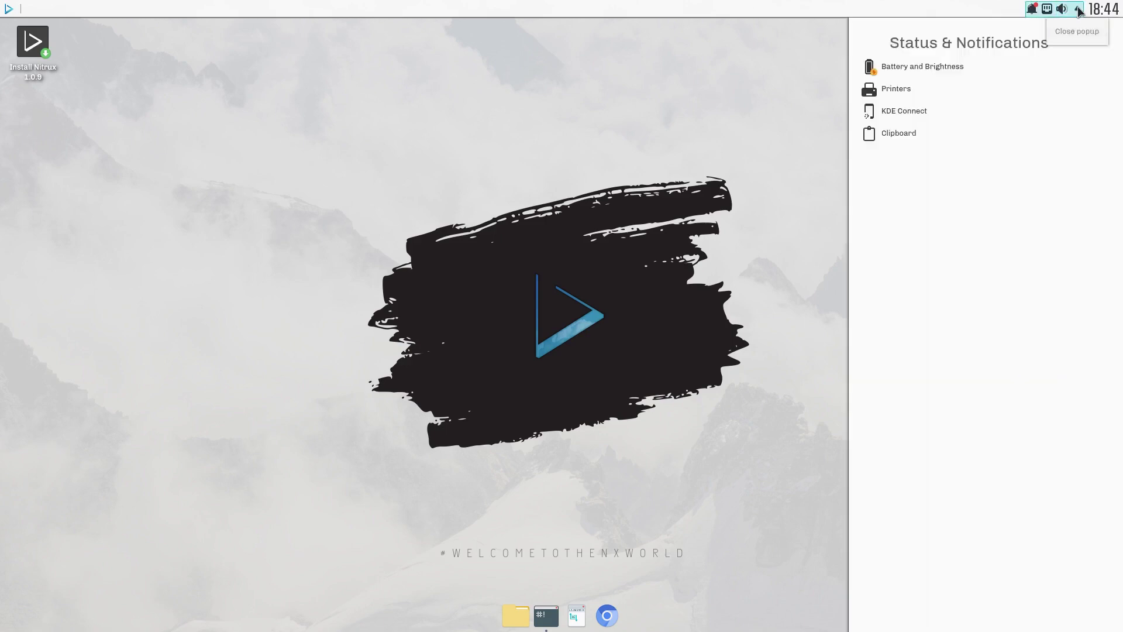
{"action": "left_click", "coordinate": [1079, 10]}
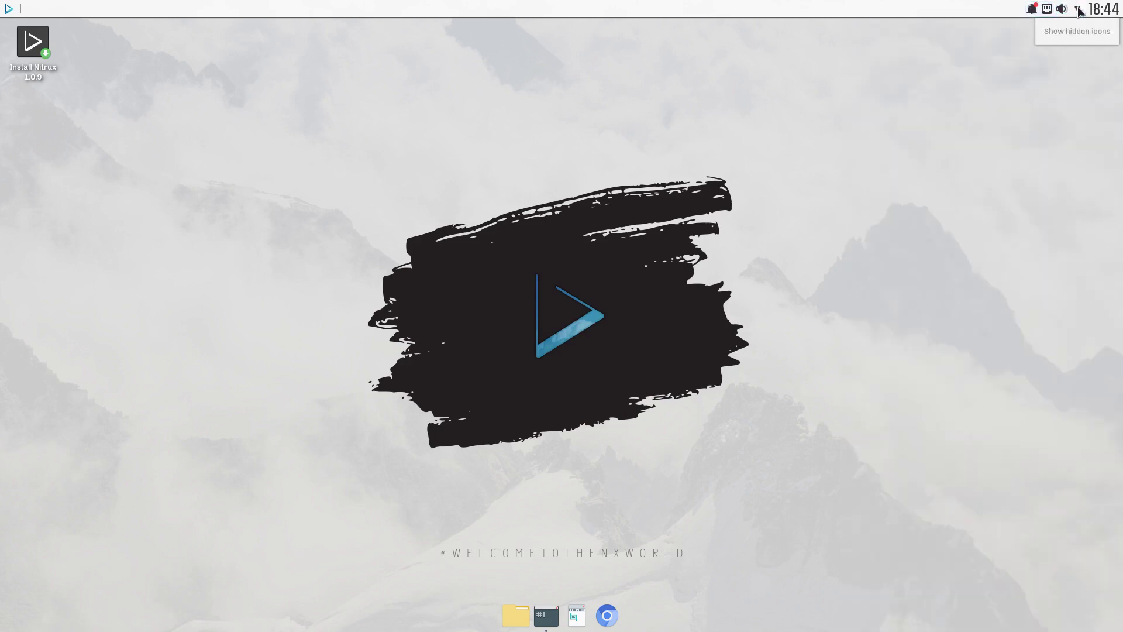
{"action": "left_click", "coordinate": [8, 8]}
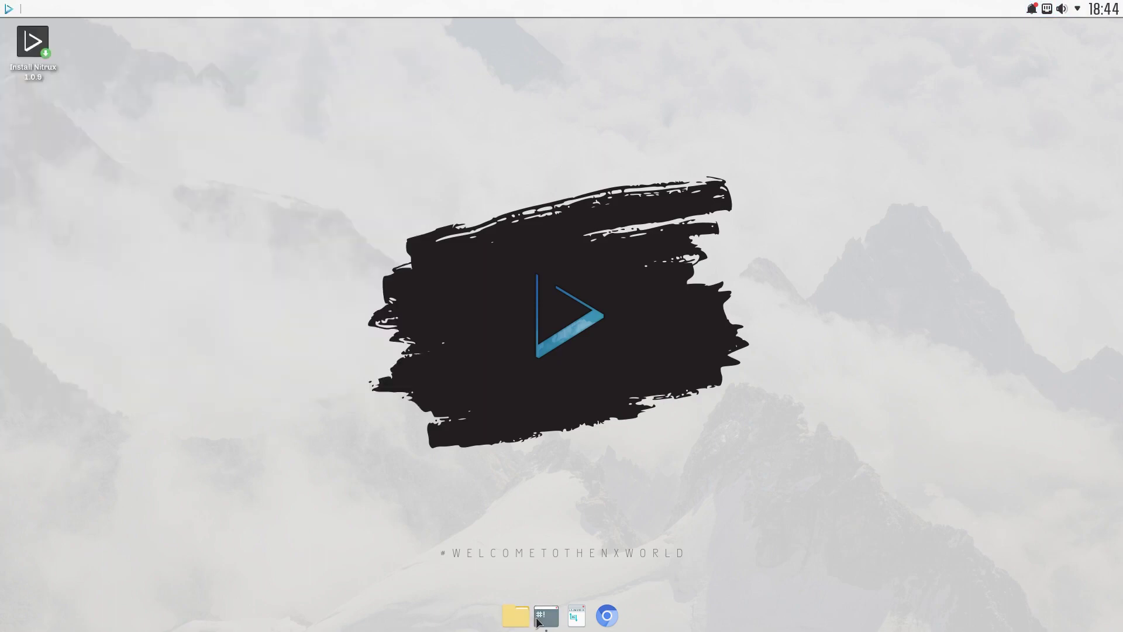
{"action": "left_click", "coordinate": [546, 615]}
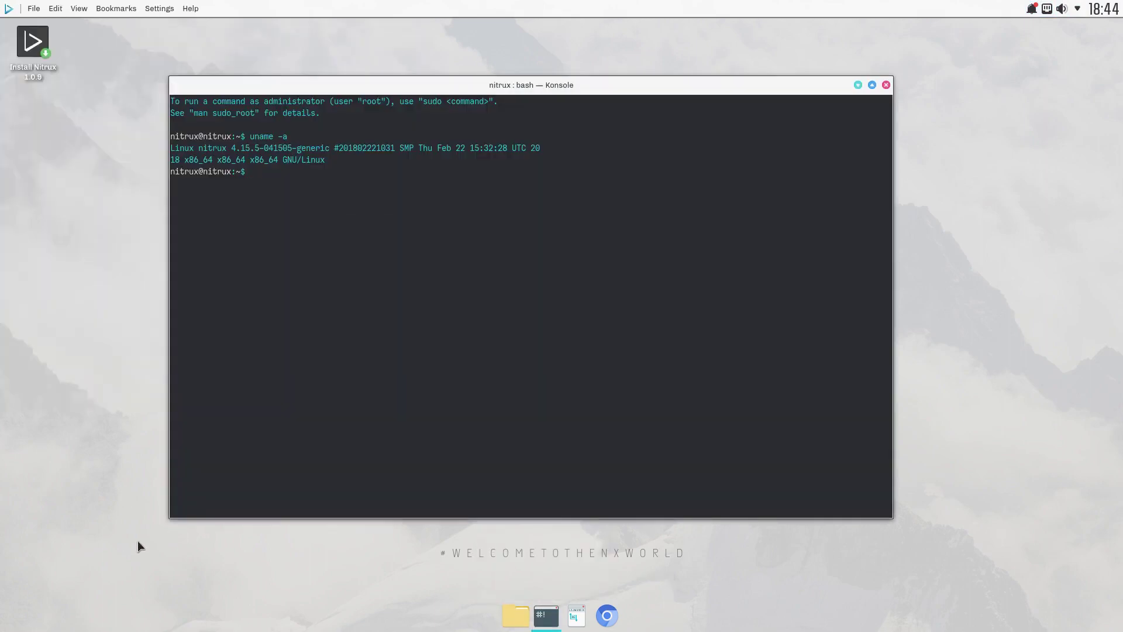
- Run sudo apt update and review its output: 33.7 MB fetched, 520 packages upgradable
{"action": "type", "text": "sudo apt update"}
{"action": "key", "text": "Return"}
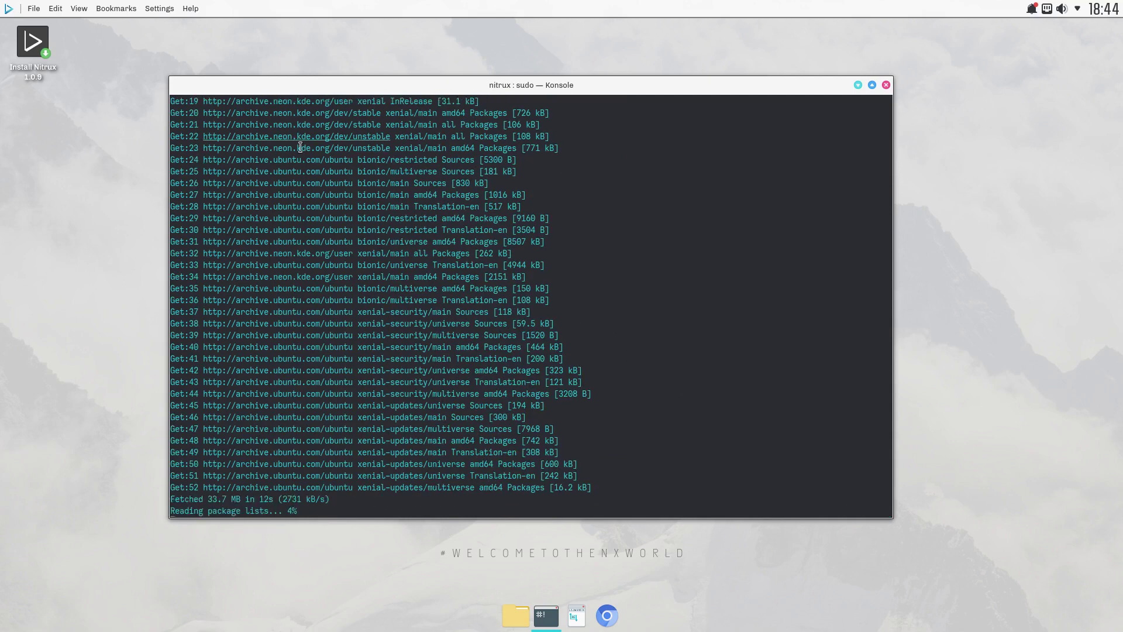
{"action": "scroll", "coordinate": [326, 251], "scroll_direction": "up", "scroll_amount": 4}
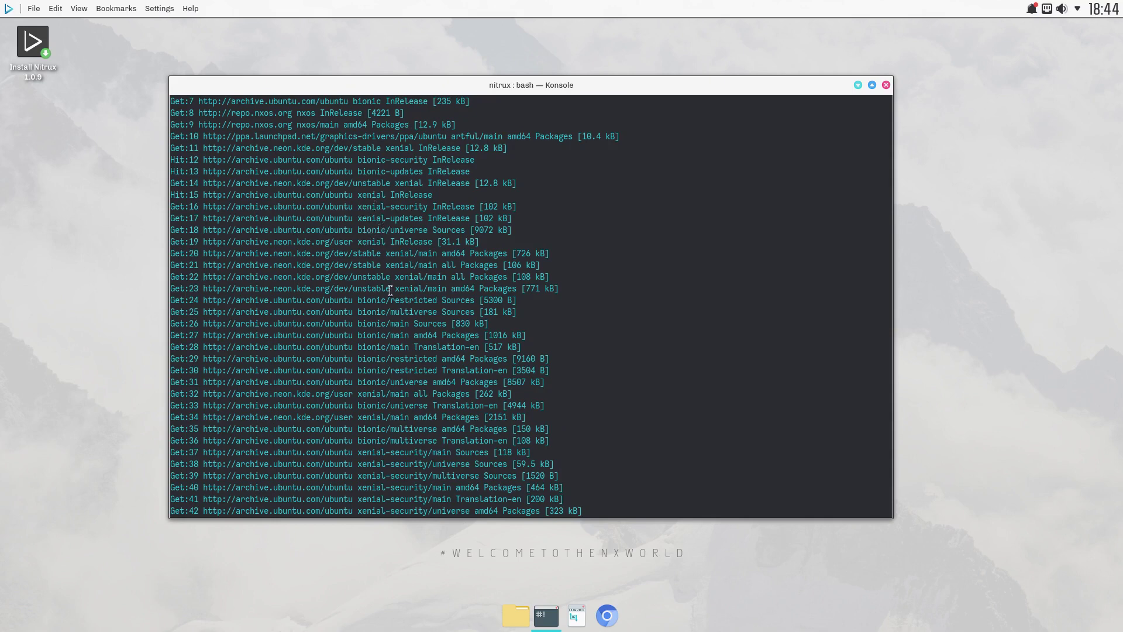
{"action": "scroll", "coordinate": [390, 290], "scroll_direction": "down", "scroll_amount": 2}
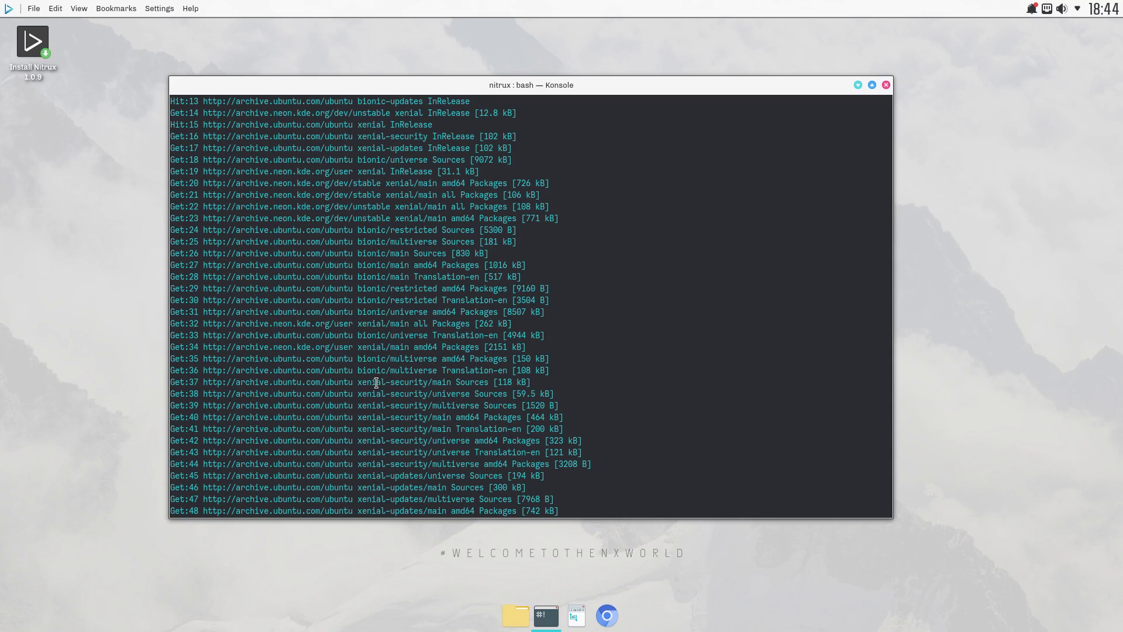
{"action": "scroll", "coordinate": [377, 383], "scroll_direction": "down", "scroll_amount": 4}
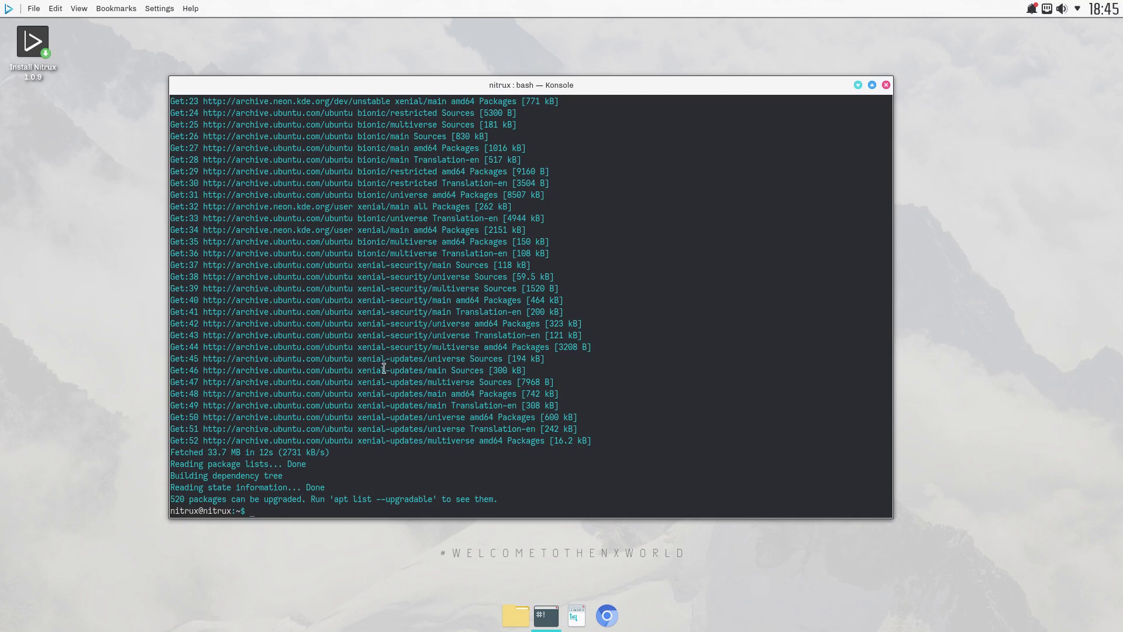
{"action": "scroll", "coordinate": [378, 283], "scroll_direction": "up", "scroll_amount": 5}
- Minimize Konsole and show the launcher's full app grid, from Ark to VLC
{"action": "left_click", "coordinate": [858, 85]}
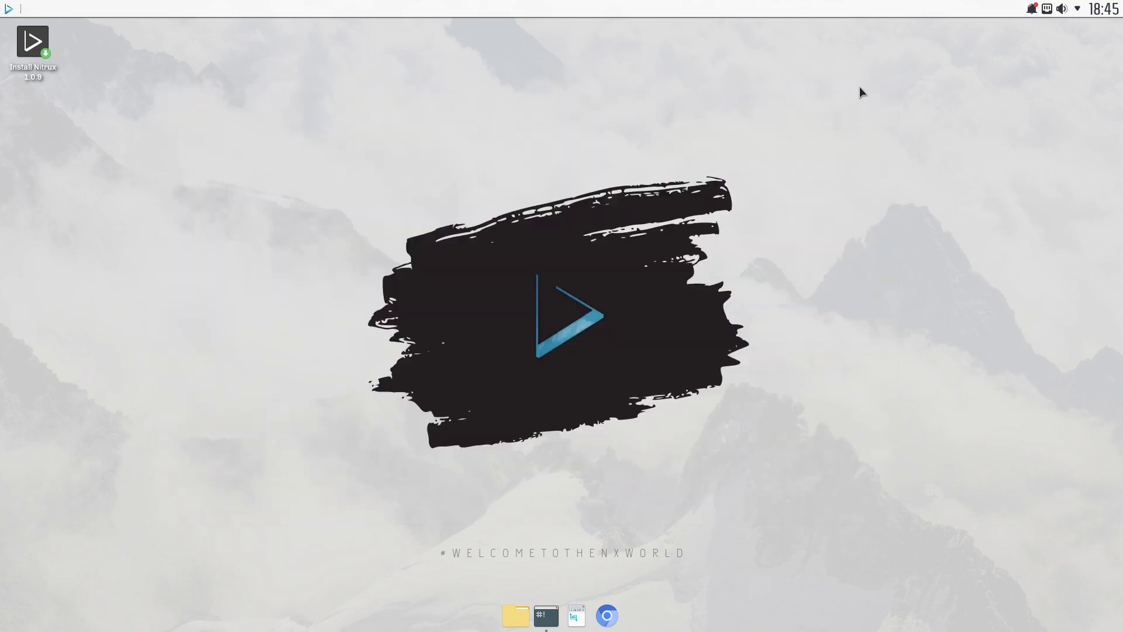
{"action": "left_click", "coordinate": [5, 9]}
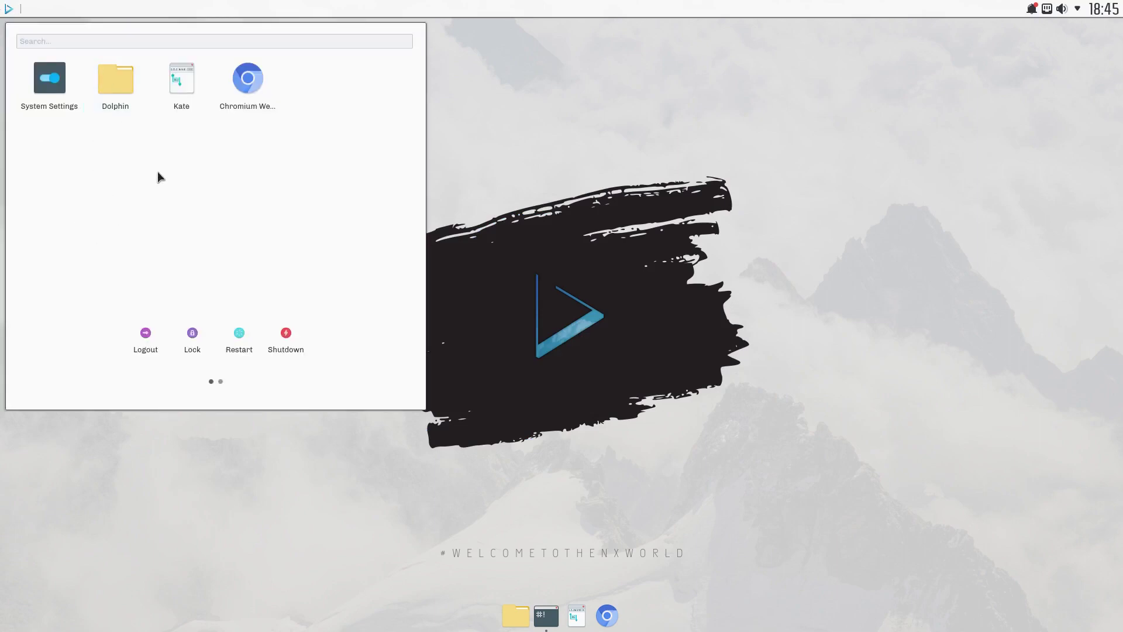
{"action": "scroll", "coordinate": [155, 198], "scroll_direction": "down", "scroll_amount": 1}
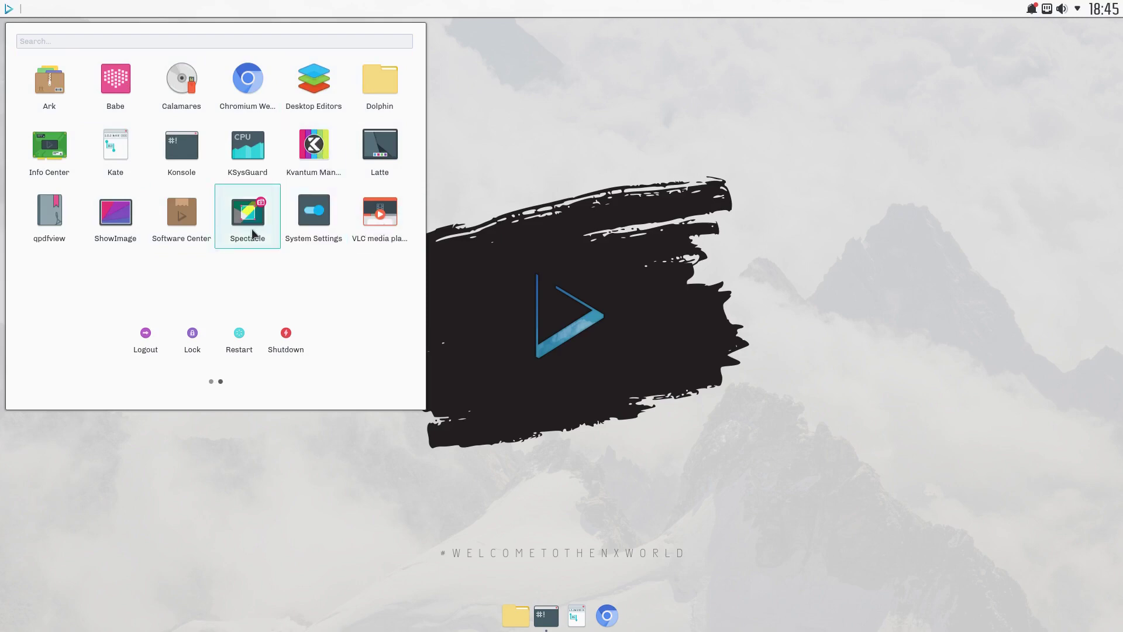
- Launch Software Center, position its window, and browse the Explore grid and Tasks view
{"action": "left_click", "coordinate": [188, 215]}
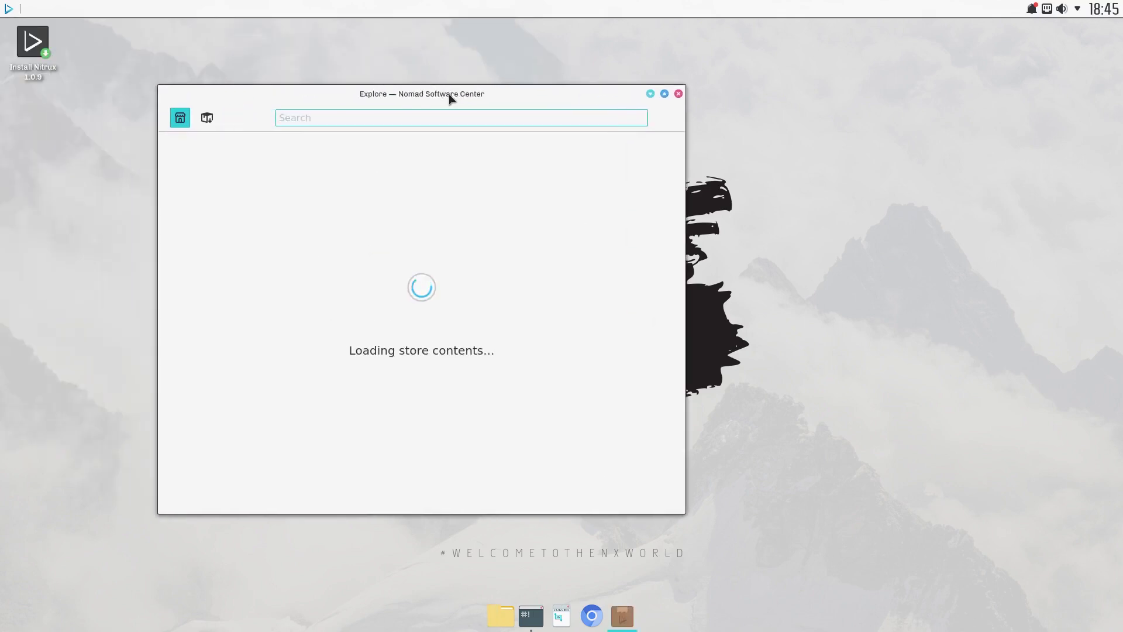
{"action": "left_click_drag", "start_coordinate": [482, 96], "coordinate": [591, 79]}
{"action": "scroll", "coordinate": [573, 320], "scroll_direction": "down", "scroll_amount": 10}
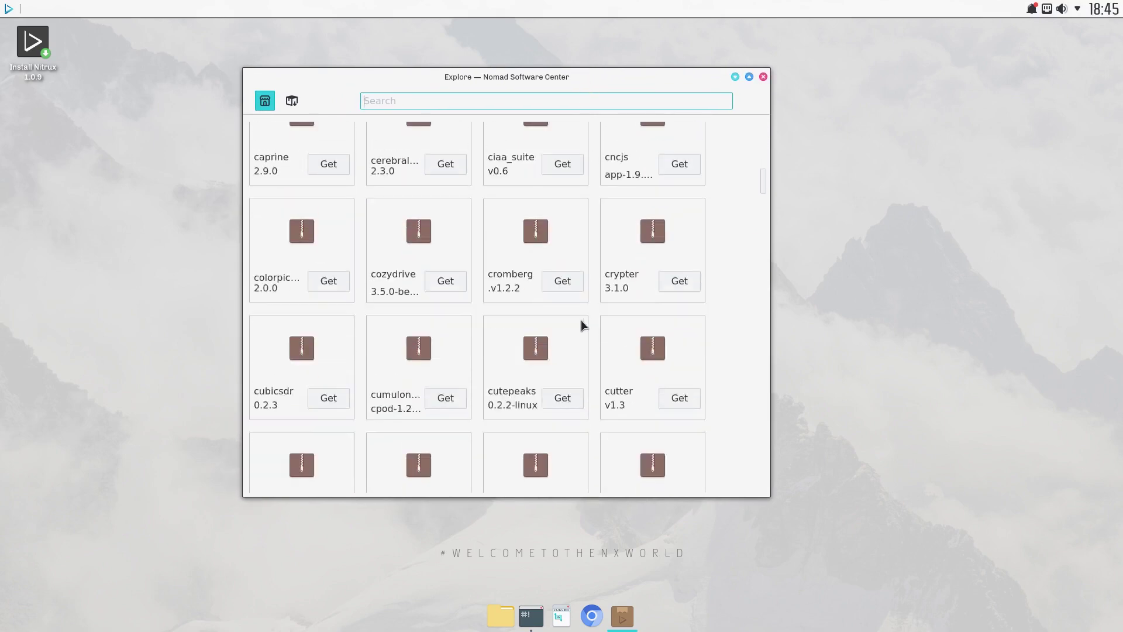
{"action": "scroll", "coordinate": [578, 307], "scroll_direction": "up", "scroll_amount": 3}
{"action": "scroll", "coordinate": [571, 298], "scroll_direction": "up", "scroll_amount": 10}
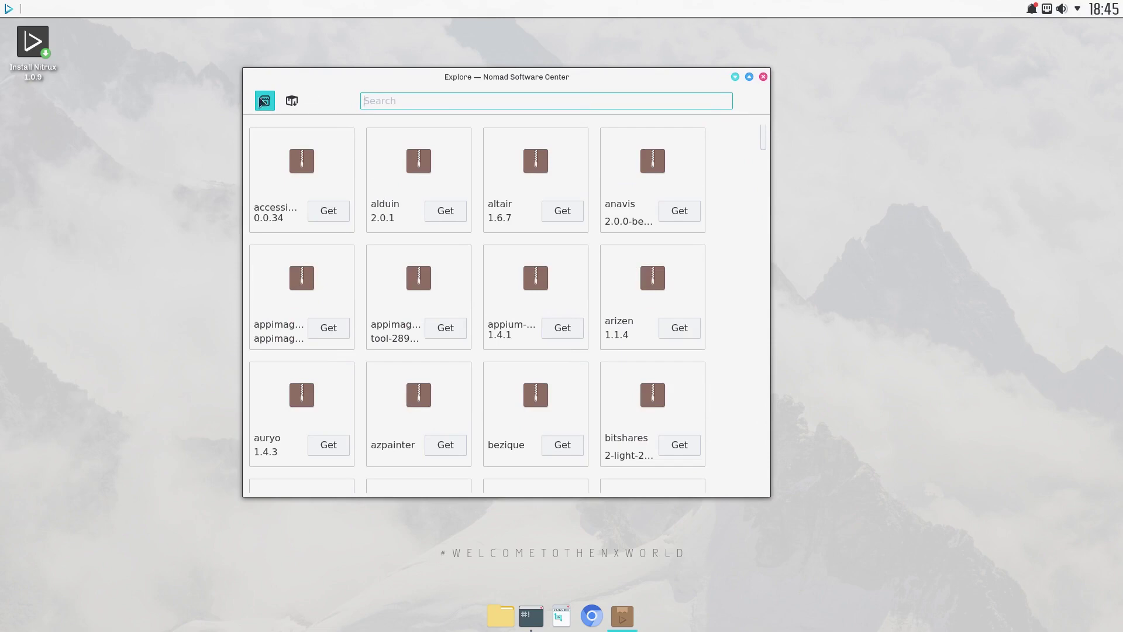
{"action": "left_click", "coordinate": [293, 102]}
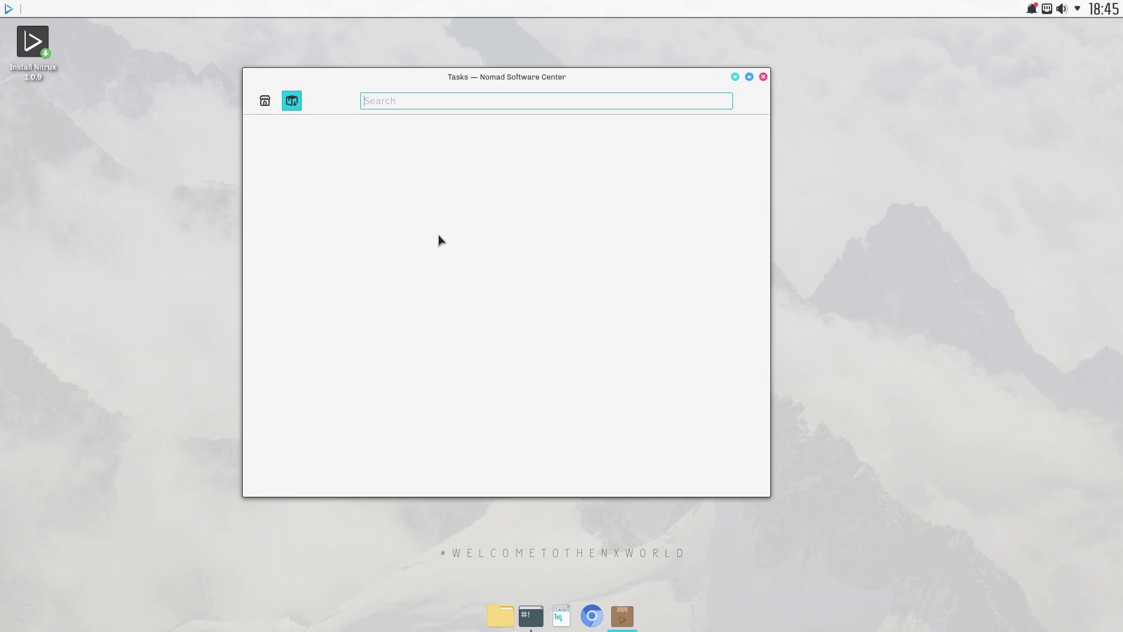
{"action": "left_click", "coordinate": [264, 102]}
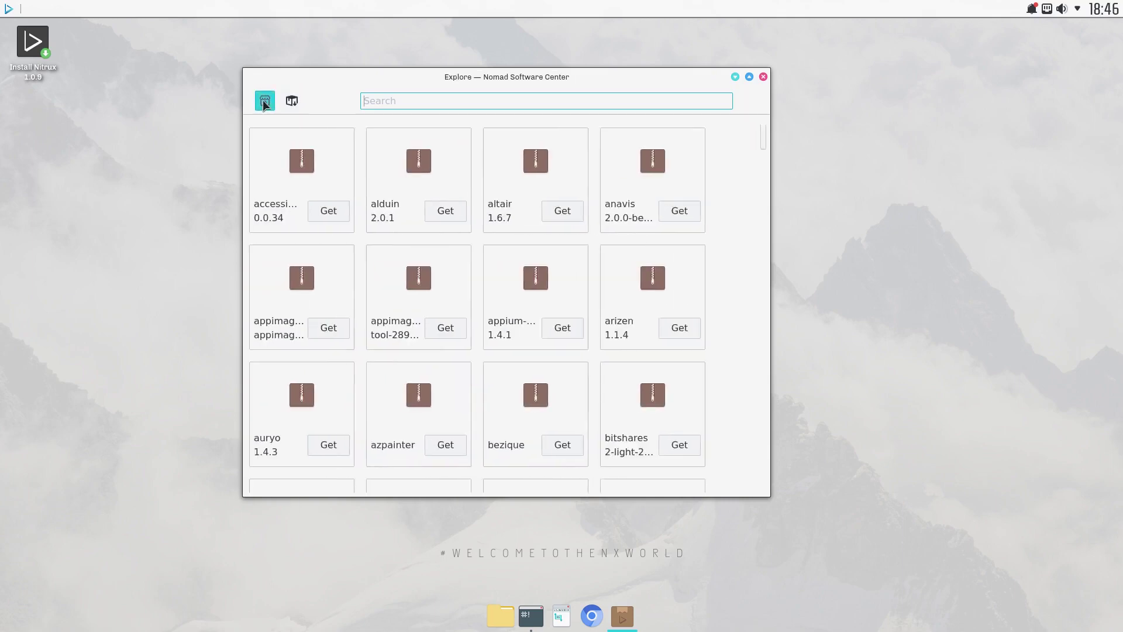
{"action": "left_click_drag", "start_coordinate": [334, 83], "coordinate": [391, 86]}
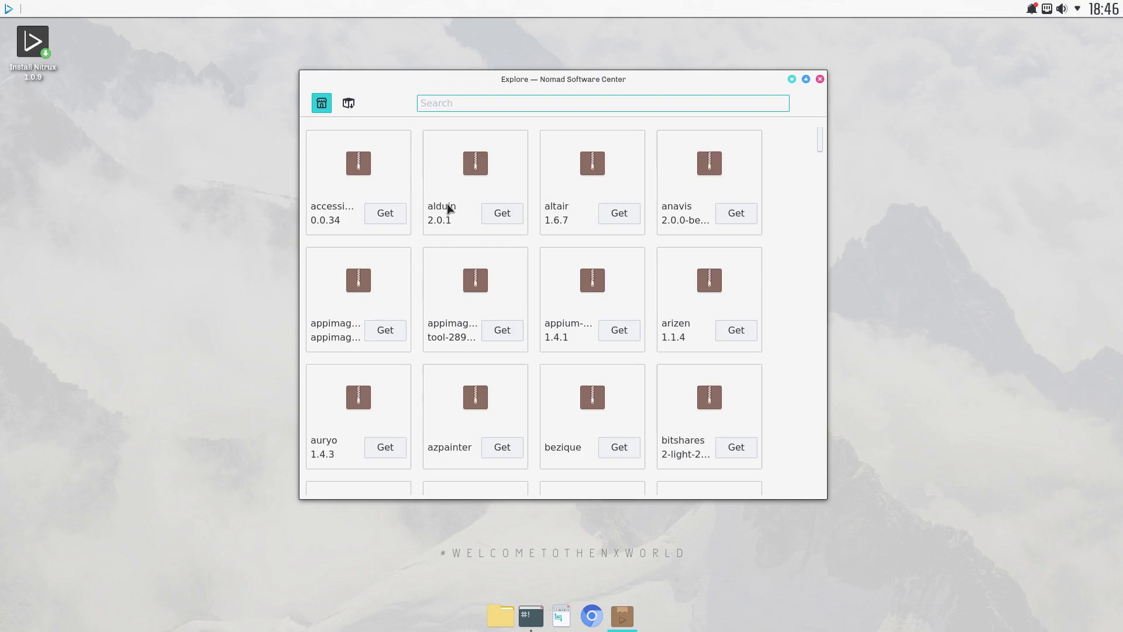
- Install alduin 2.0.1, check its download in Tasks, then return to the Explore catalogue
{"action": "left_click", "coordinate": [504, 218]}
{"action": "left_click", "coordinate": [348, 102]}
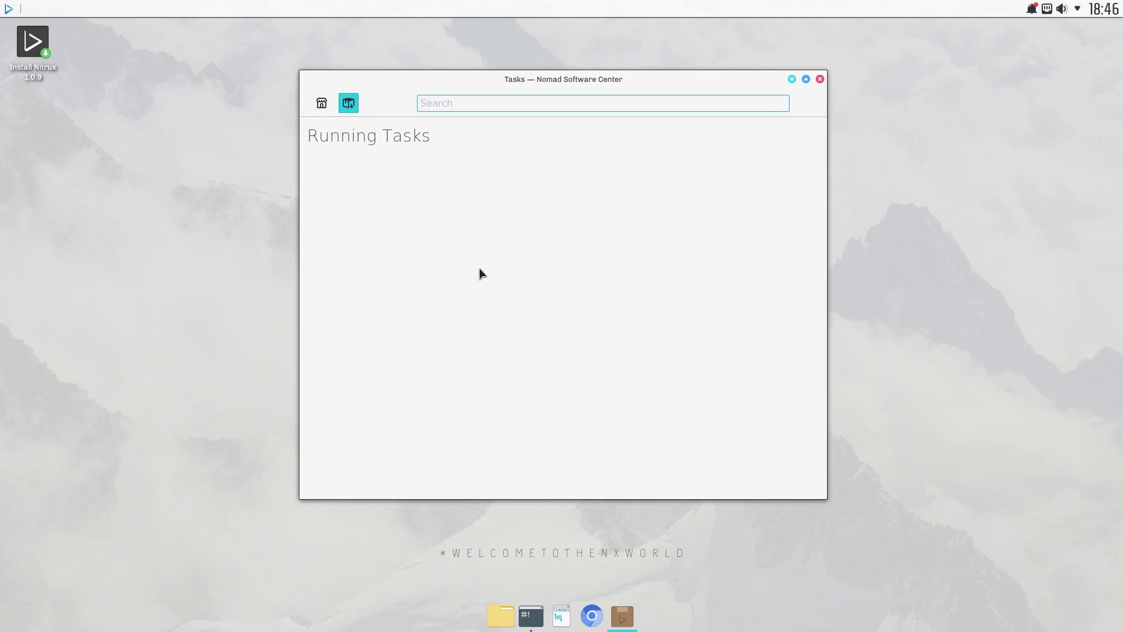
{"action": "left_click", "coordinate": [5, 7]}
{"action": "scroll", "coordinate": [171, 229], "scroll_direction": "down", "scroll_amount": 1}
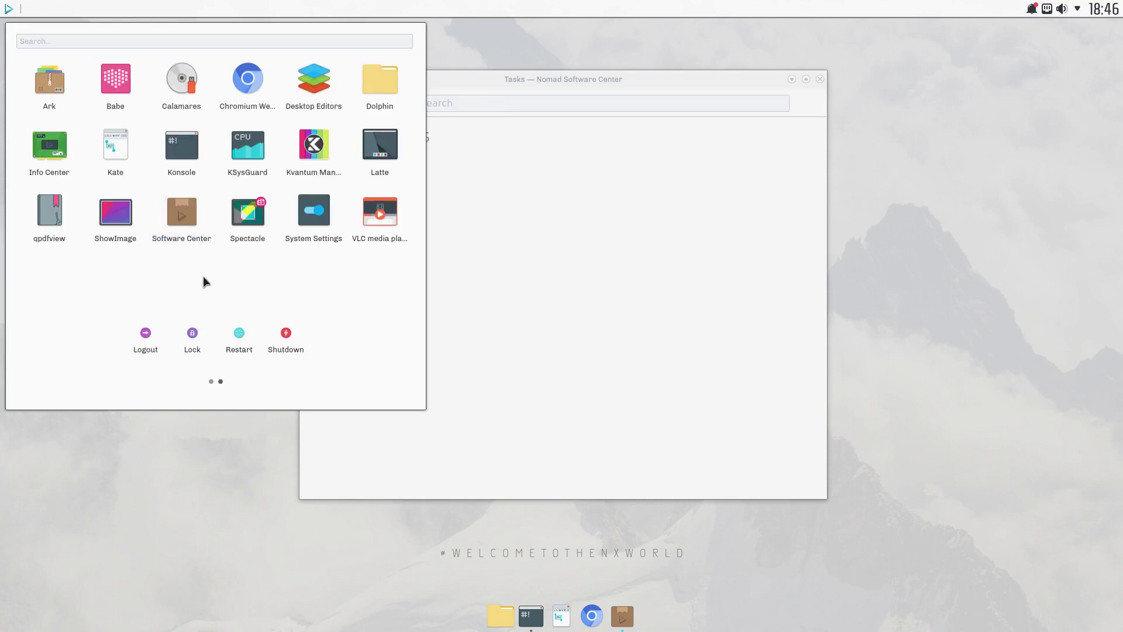
{"action": "left_click", "coordinate": [544, 201]}
{"action": "left_click", "coordinate": [323, 104]}
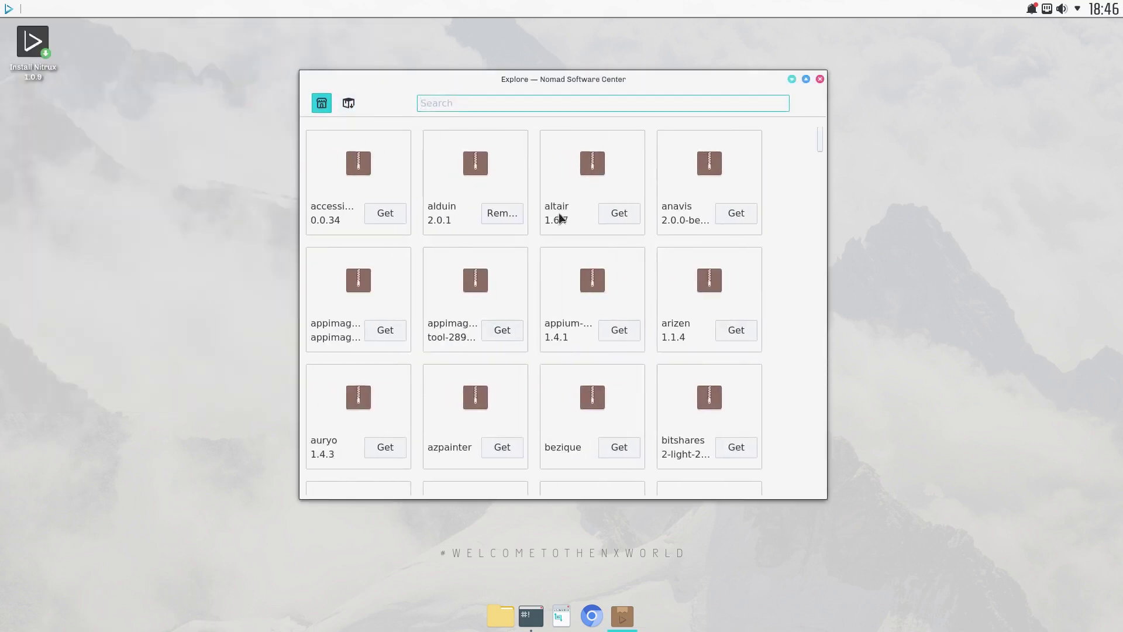
{"action": "scroll", "coordinate": [707, 295], "scroll_direction": "down", "scroll_amount": 12}
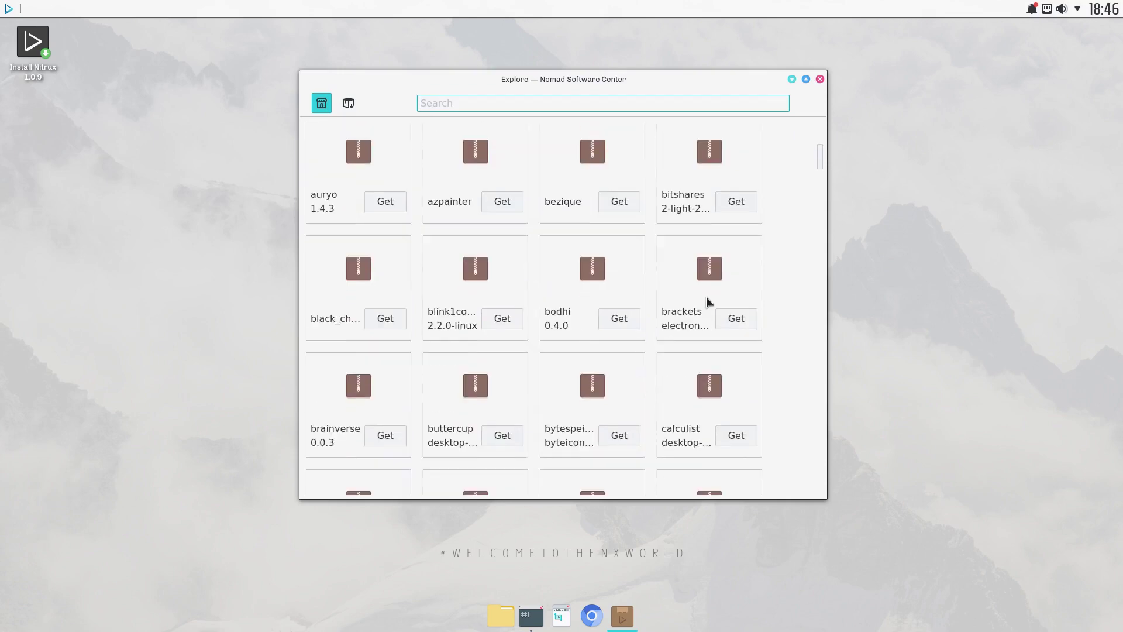
- Close Software Center, review the earlier uname -a and apt output, then hide Konsole and show the launcher
{"action": "left_click", "coordinate": [821, 80]}
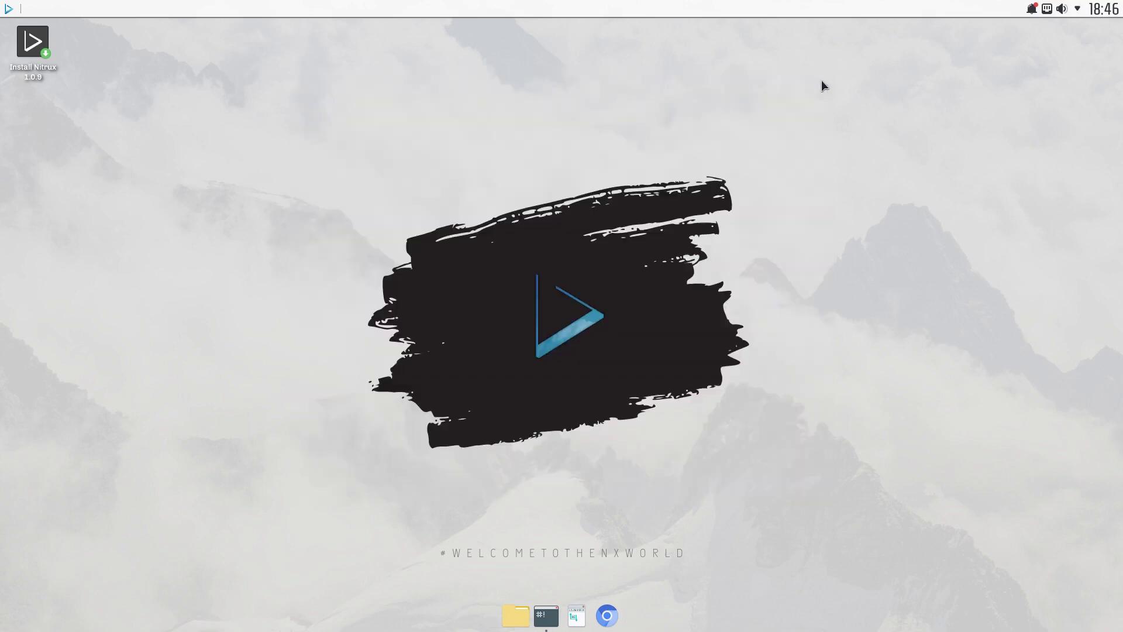
{"action": "left_click", "coordinate": [546, 615]}
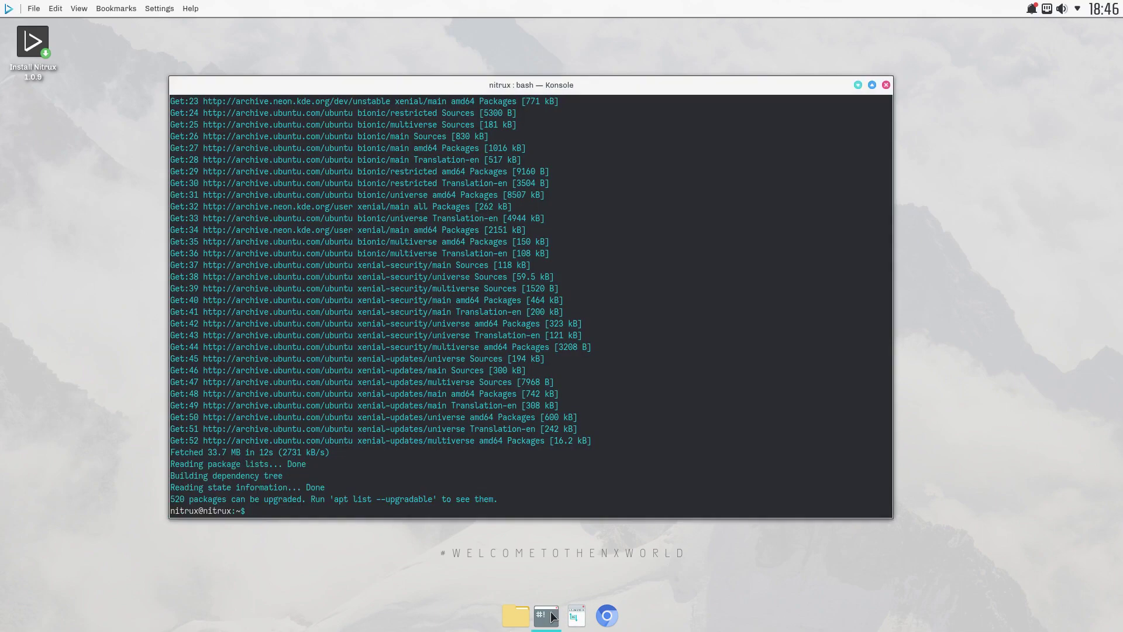
{"action": "mouse_move", "coordinate": [523, 598]}
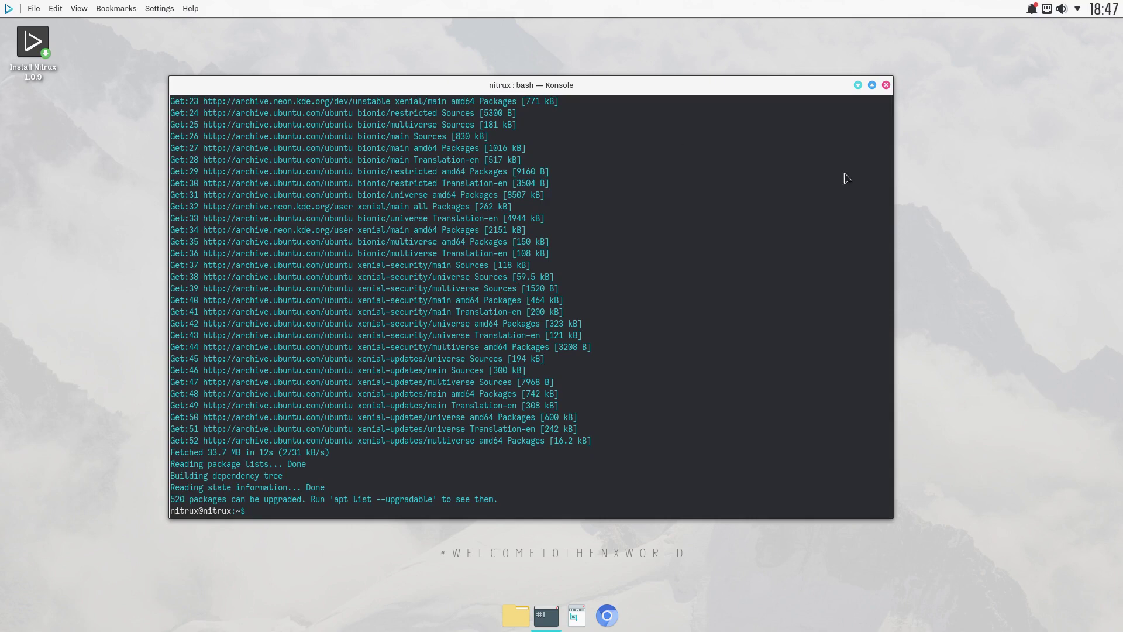
{"action": "scroll", "coordinate": [446, 266], "scroll_direction": "up", "scroll_amount": 10}
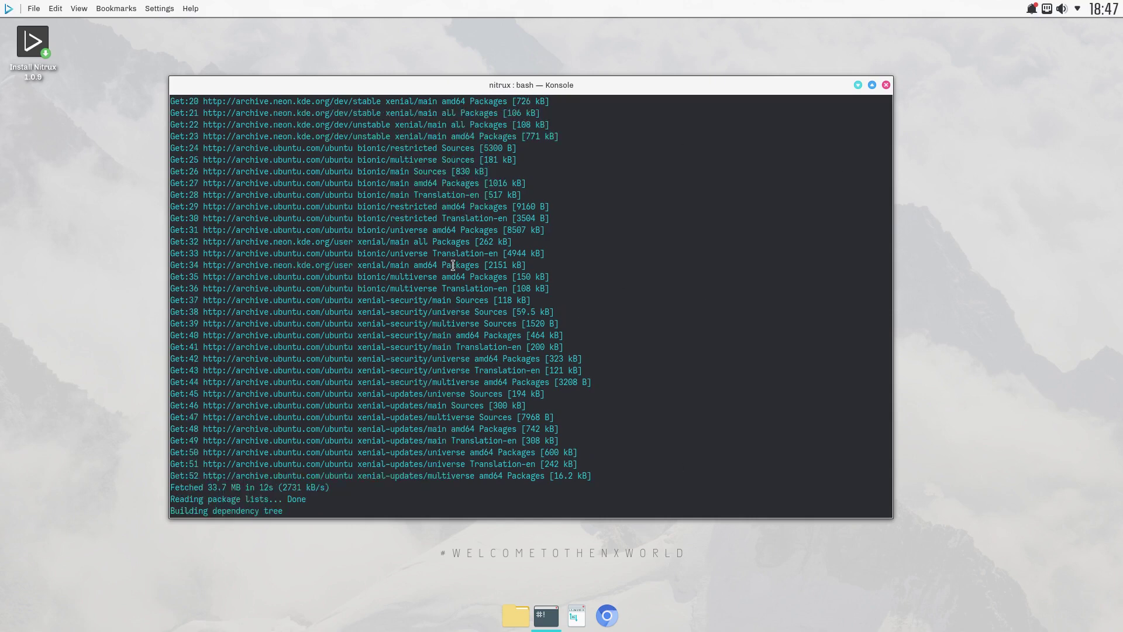
{"action": "left_click", "coordinate": [858, 86]}
{"action": "left_click", "coordinate": [10, 7]}
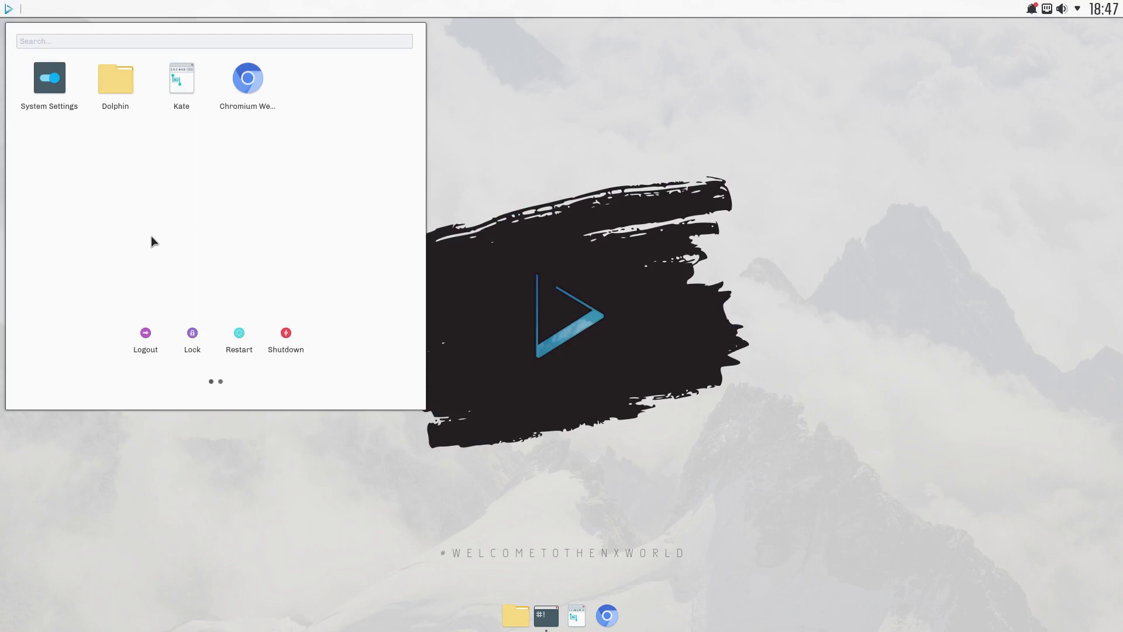
- Open System Settings and review the Application Style widget styles, keeping kvantum
{"action": "left_click", "coordinate": [51, 82]}
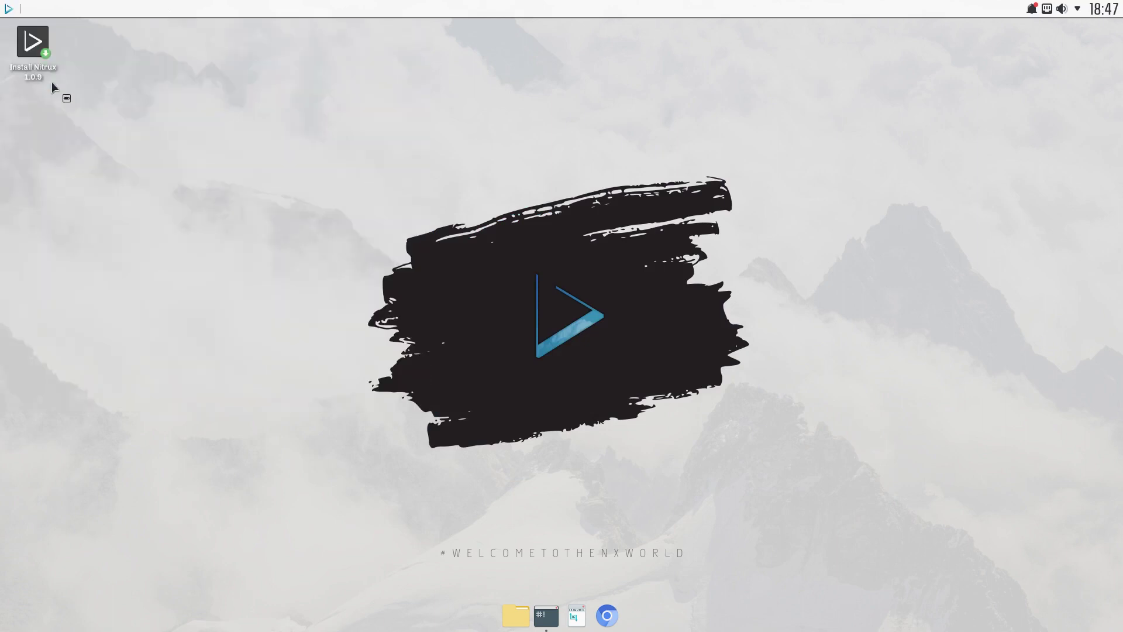
{"action": "left_click_drag", "start_coordinate": [128, 24], "coordinate": [394, 132]}
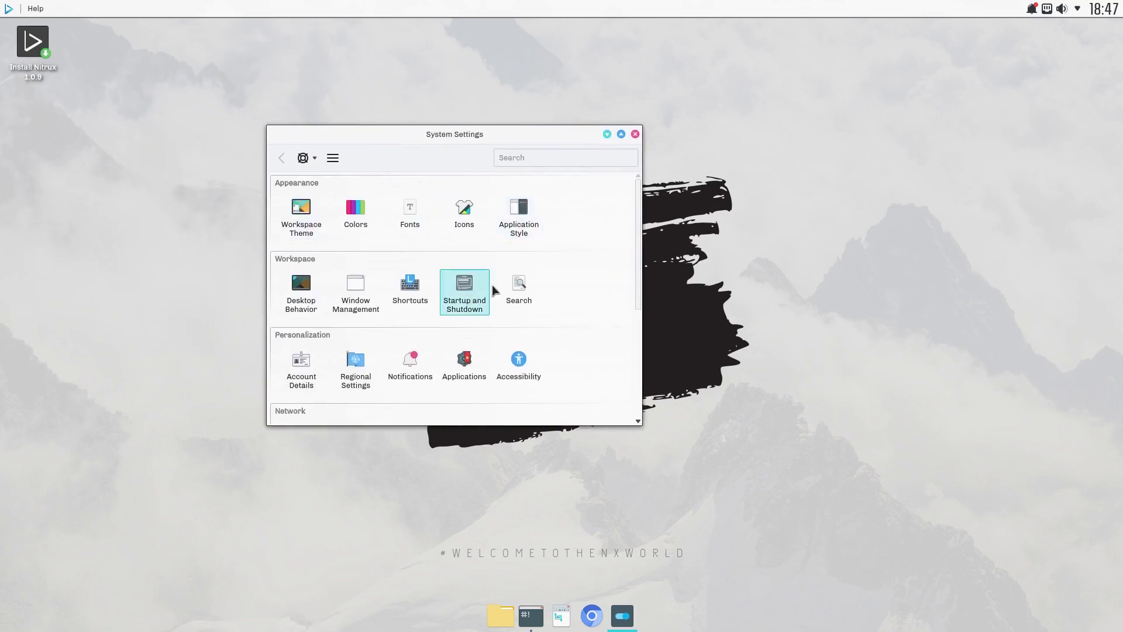
{"action": "left_click", "coordinate": [530, 215]}
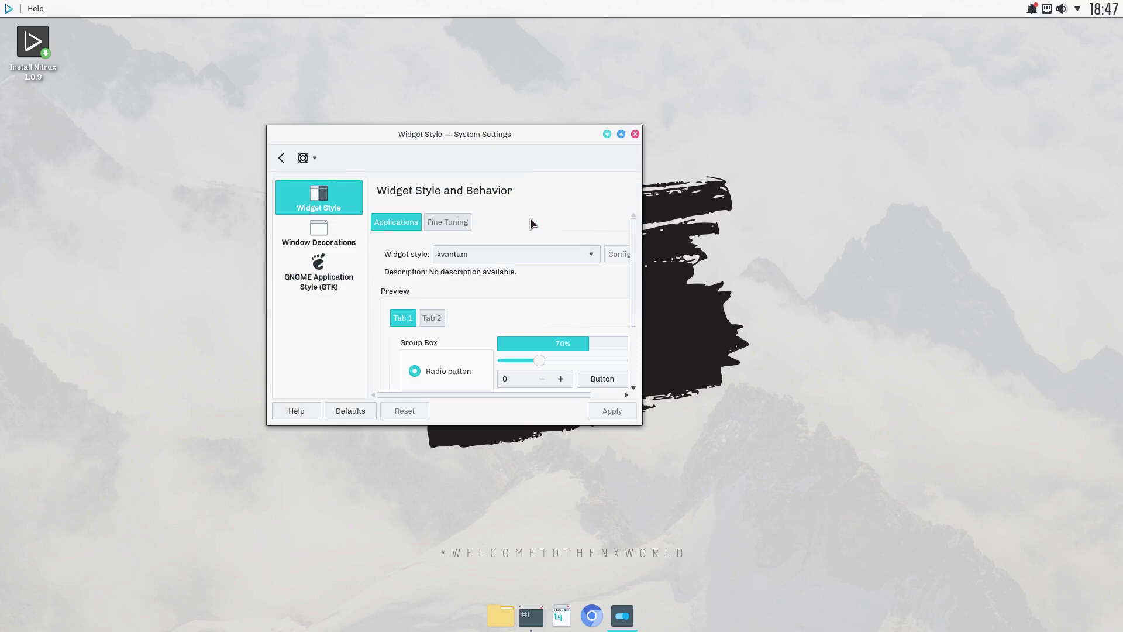
{"action": "left_click", "coordinate": [595, 254]}
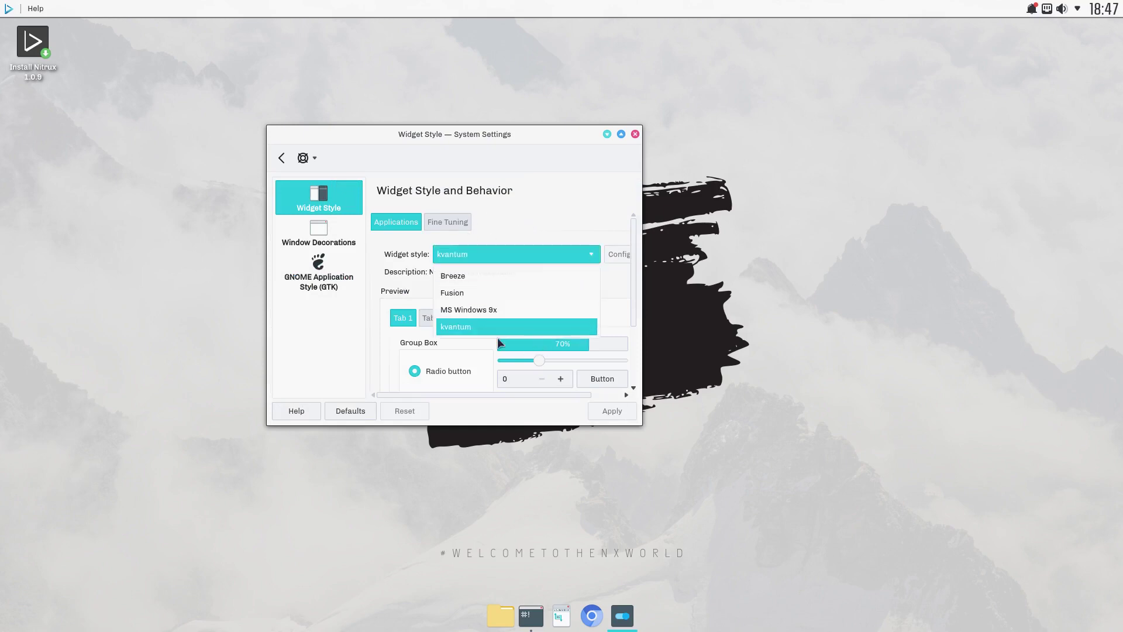
{"action": "left_click", "coordinate": [318, 232]}
- Visit window decorations, then go to Look And Feel with Breeze, Breeze Dark, Nomad Dark and Nomad
{"action": "left_click", "coordinate": [318, 232]}
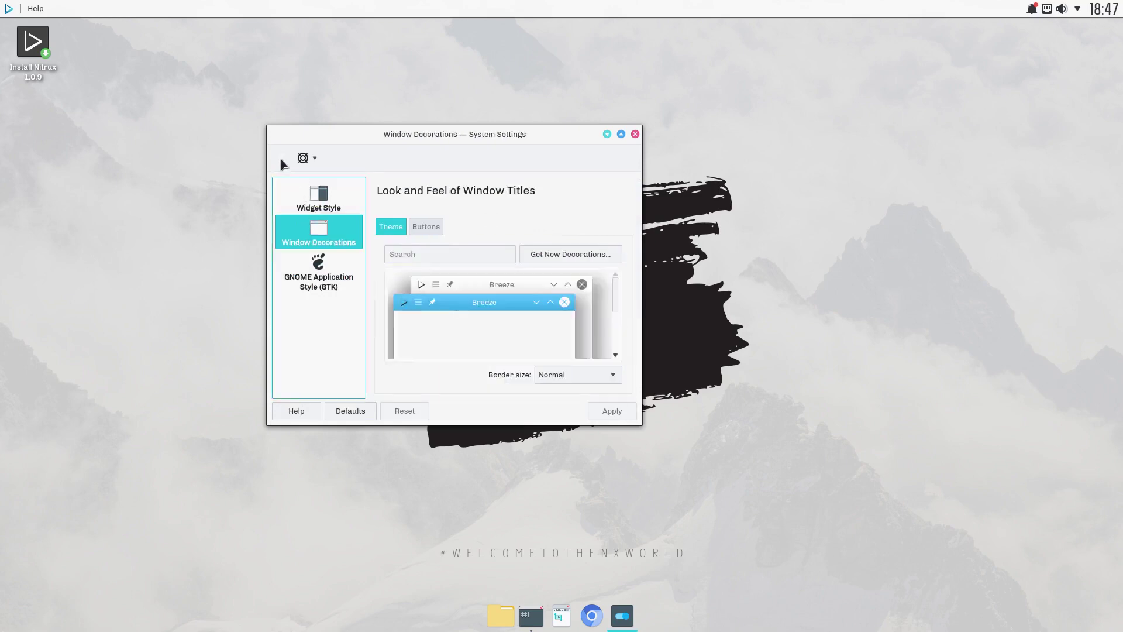
{"action": "left_click", "coordinate": [283, 158]}
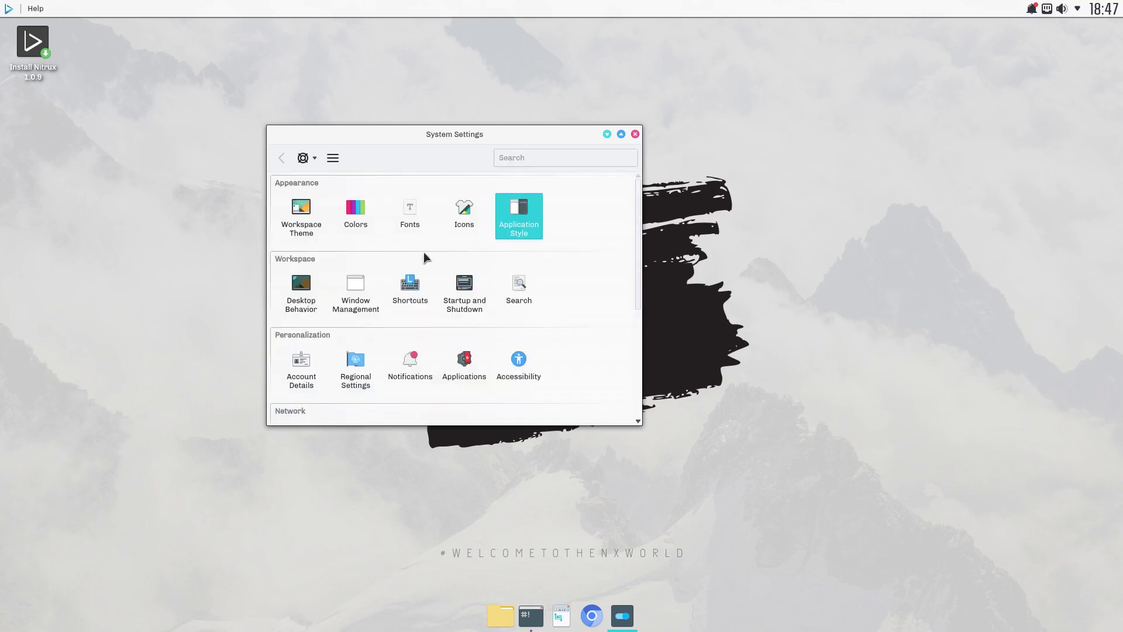
{"action": "left_click", "coordinate": [301, 207]}
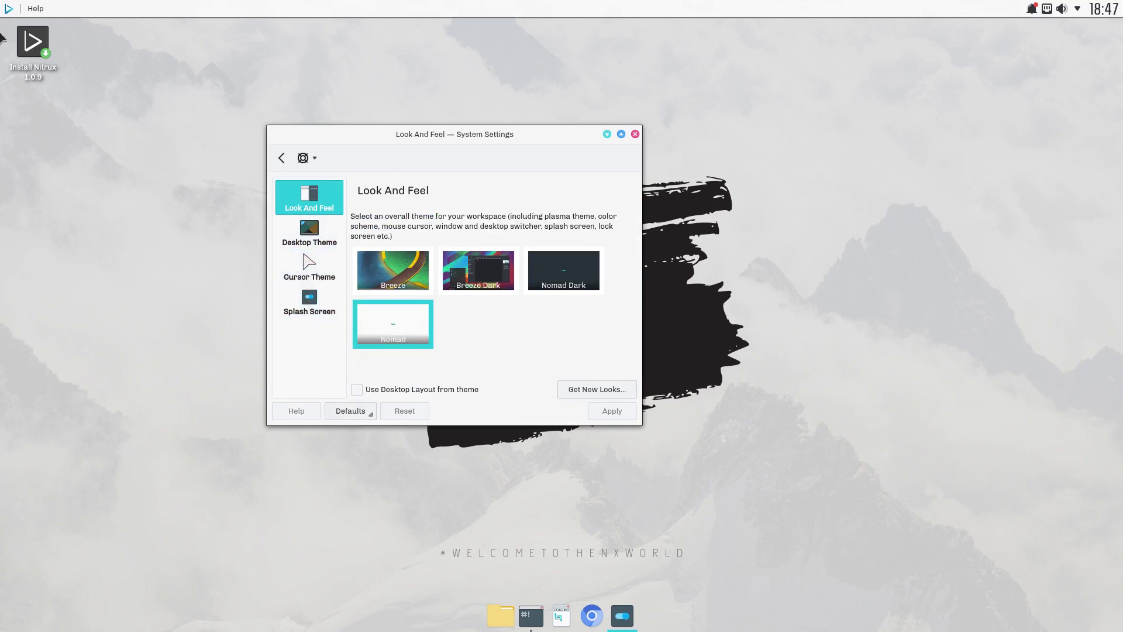
- Launch Kate, move its empty Untitled window aside, and minimize it
{"action": "left_click", "coordinate": [572, 620]}
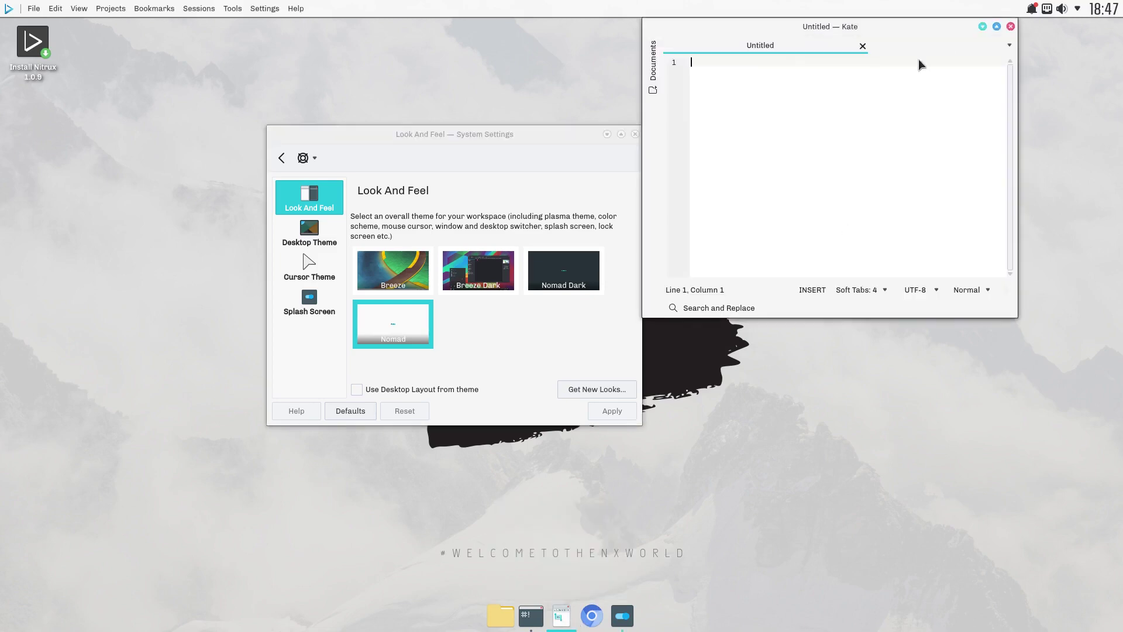
{"action": "left_click_drag", "start_coordinate": [899, 28], "coordinate": [907, 92]}
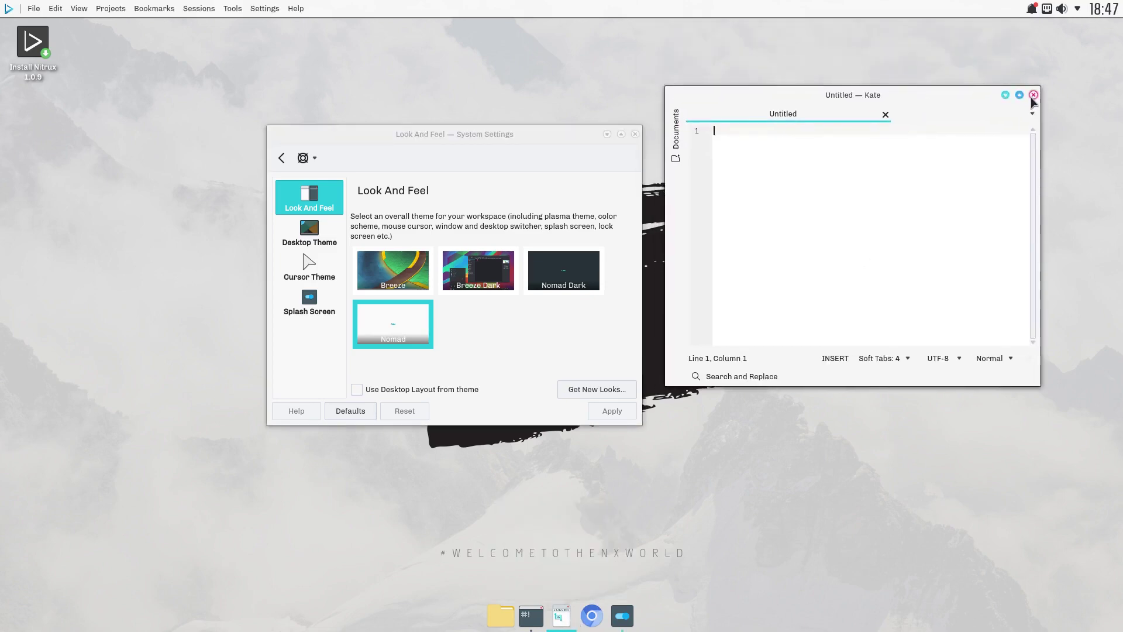
{"action": "left_click", "coordinate": [1005, 95]}
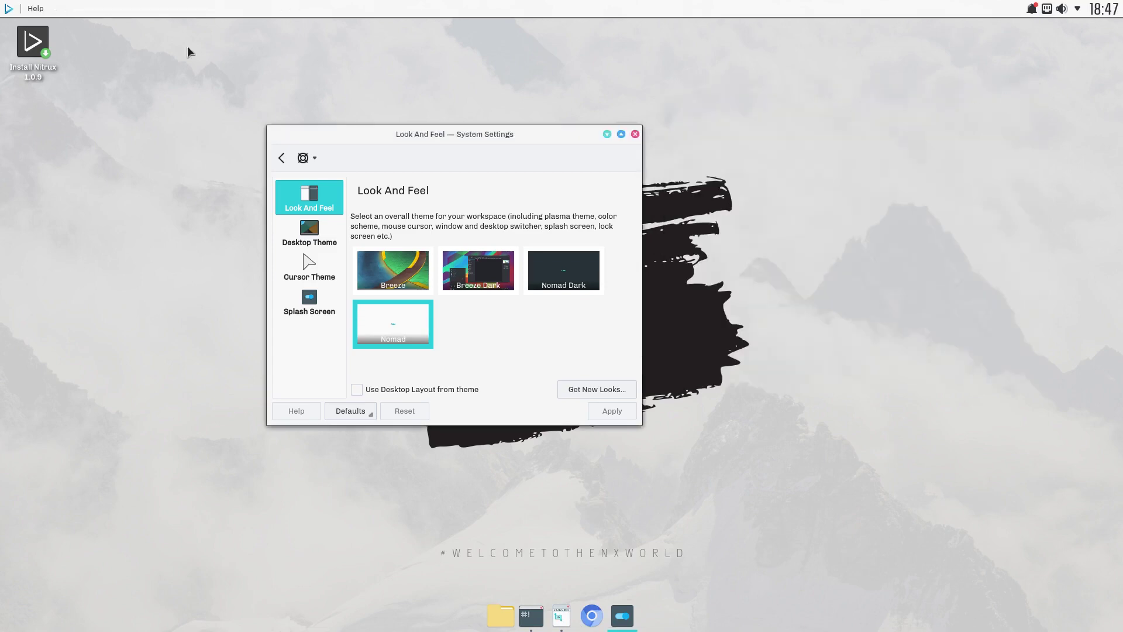
- Open Dolphin on the home folder, move its window, then close it
{"action": "left_click", "coordinate": [500, 620]}
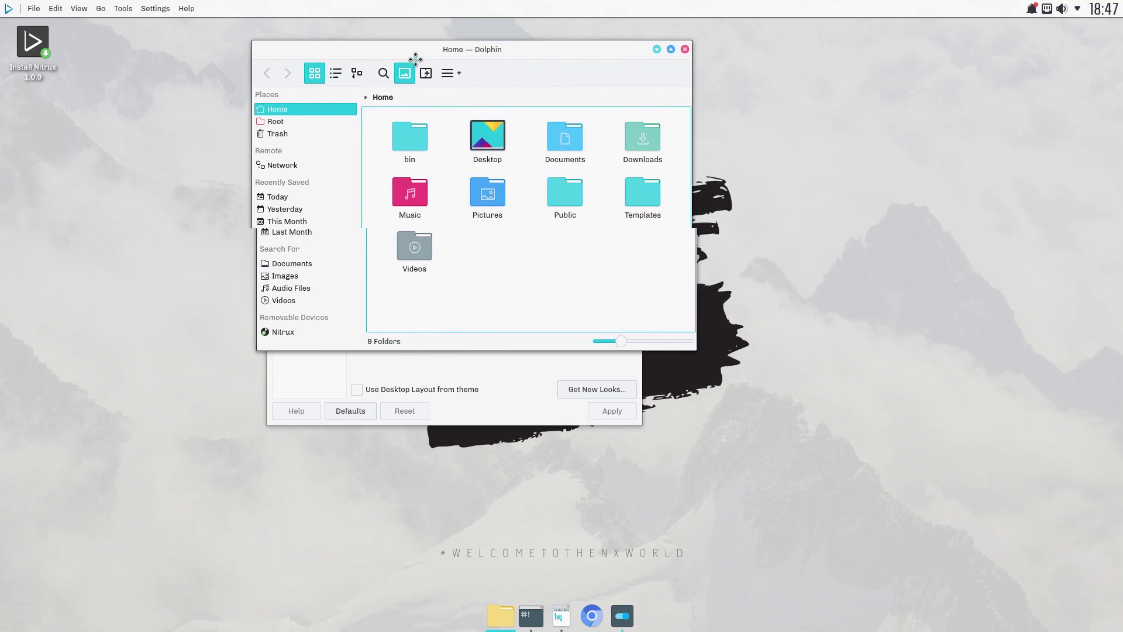
{"action": "left_click_drag", "start_coordinate": [415, 59], "coordinate": [309, 73]}
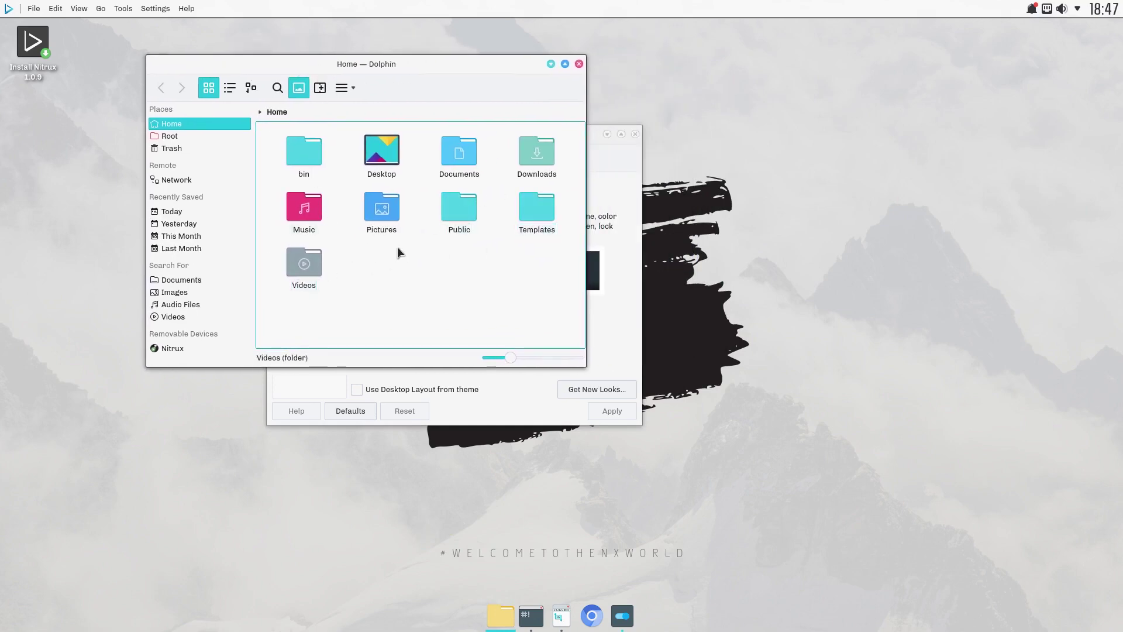
{"action": "left_click", "coordinate": [579, 64]}
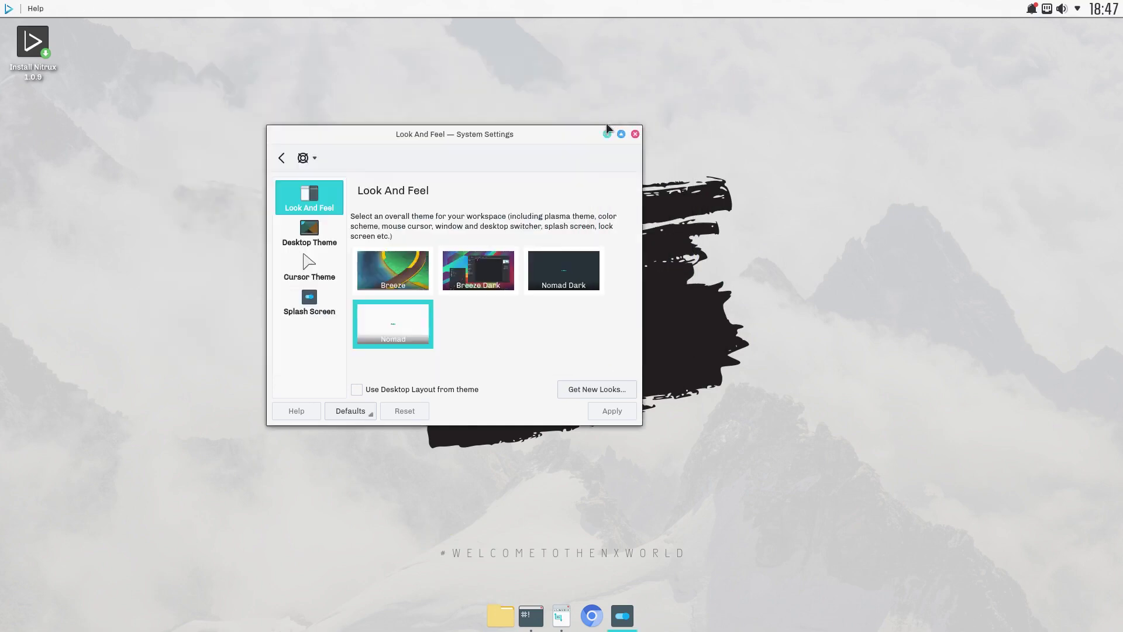
- Open Configure Desktop from the desktop menu and apply the mountain wallpaper
{"action": "left_click", "coordinate": [606, 135]}
{"action": "right_click", "coordinate": [605, 133]}
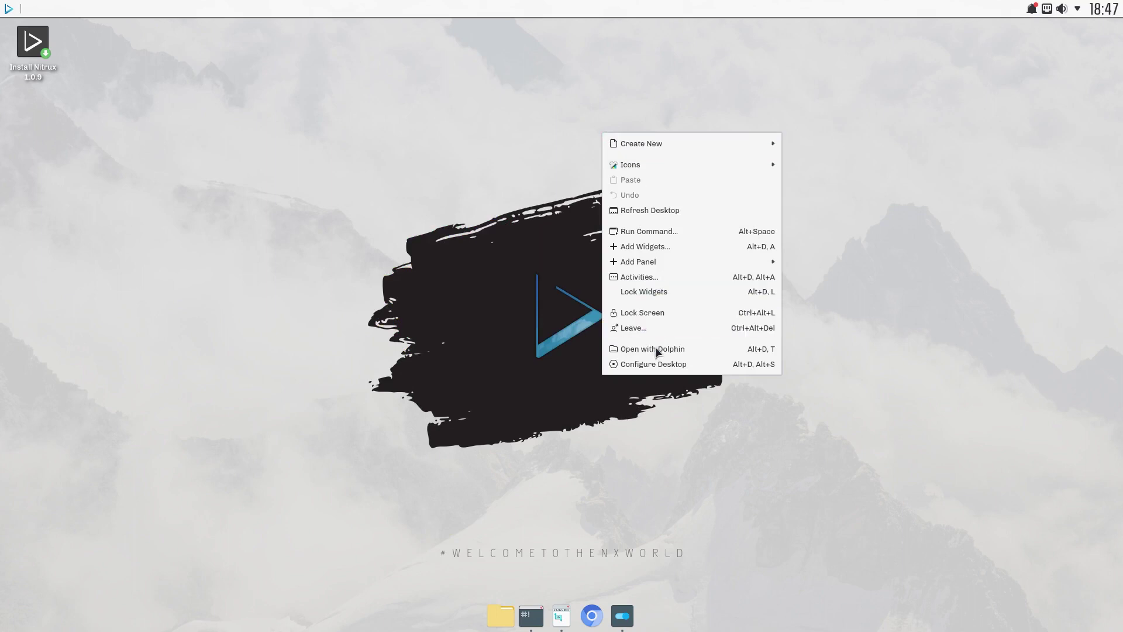
{"action": "left_click", "coordinate": [663, 365]}
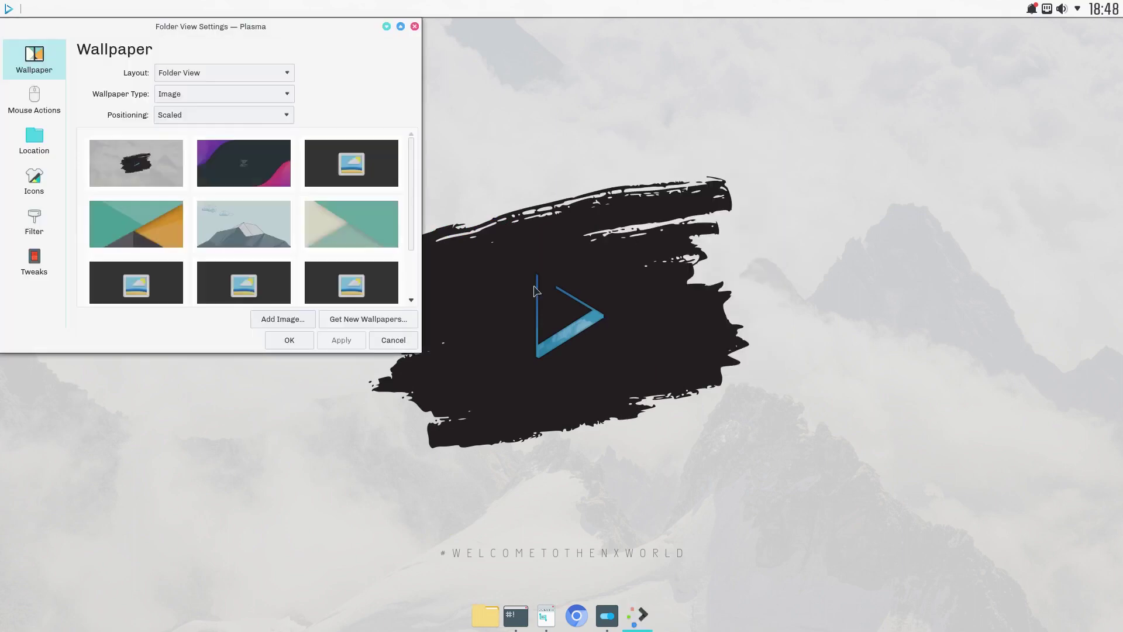
{"action": "left_click", "coordinate": [229, 242]}
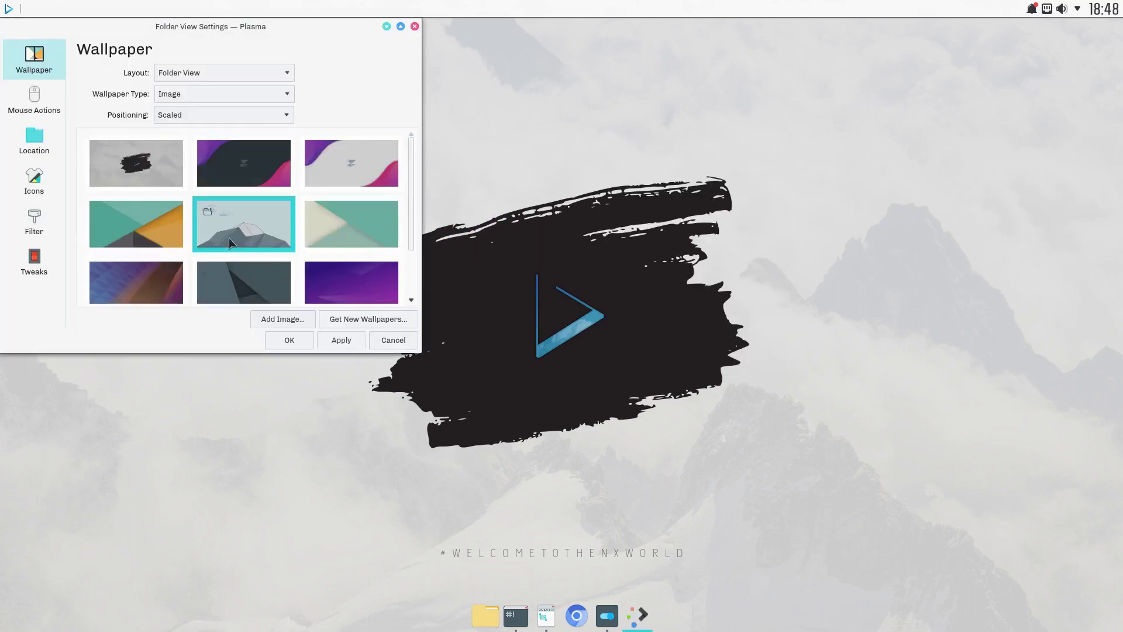
{"action": "left_click", "coordinate": [349, 343]}
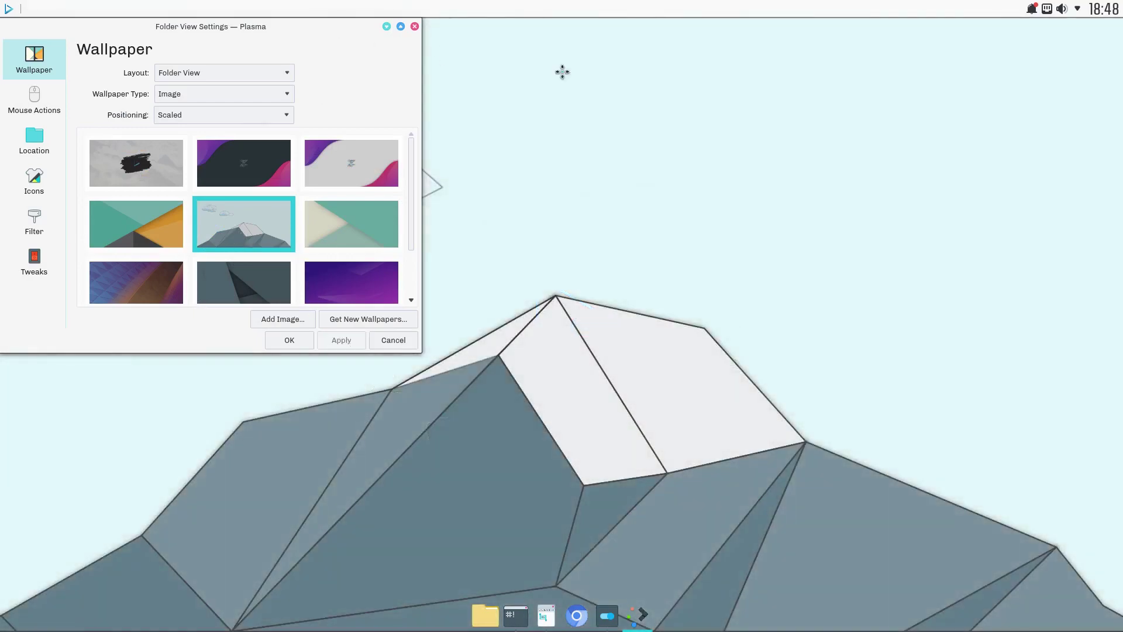
- Try the teal and orange wallpaper, then apply the blue and purple one and close settings
{"action": "left_click_drag", "start_coordinate": [339, 23], "coordinate": [995, 56]}
{"action": "left_click", "coordinate": [793, 256]}
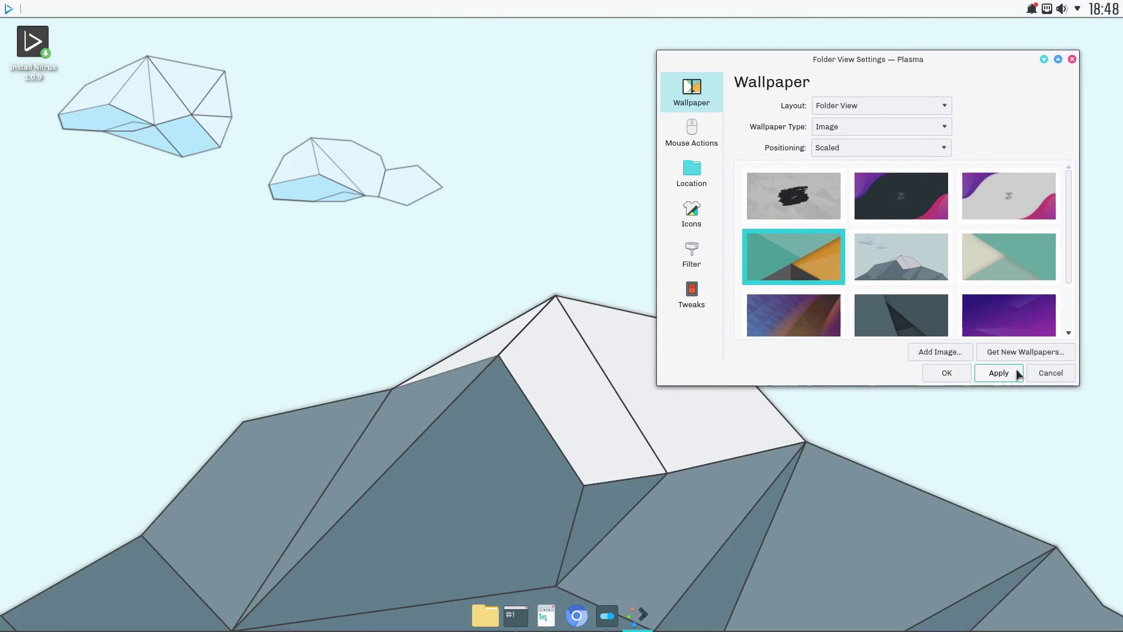
{"action": "left_click", "coordinate": [997, 375]}
{"action": "scroll", "coordinate": [921, 229], "scroll_direction": "down", "scroll_amount": 1}
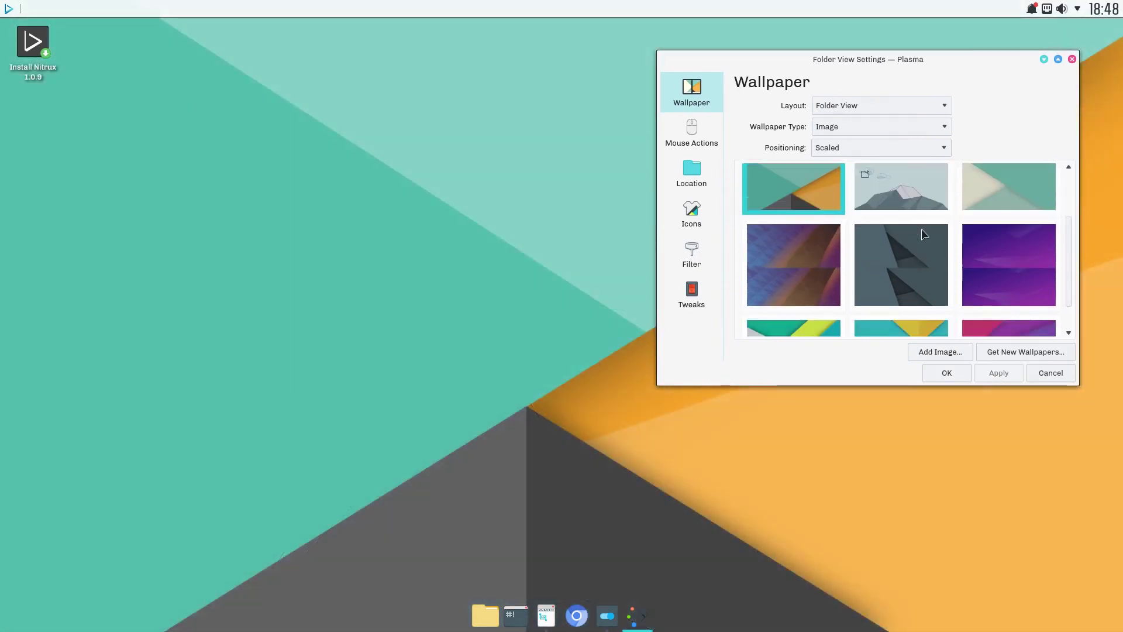
{"action": "left_click", "coordinate": [778, 237]}
{"action": "left_click", "coordinate": [993, 372]}
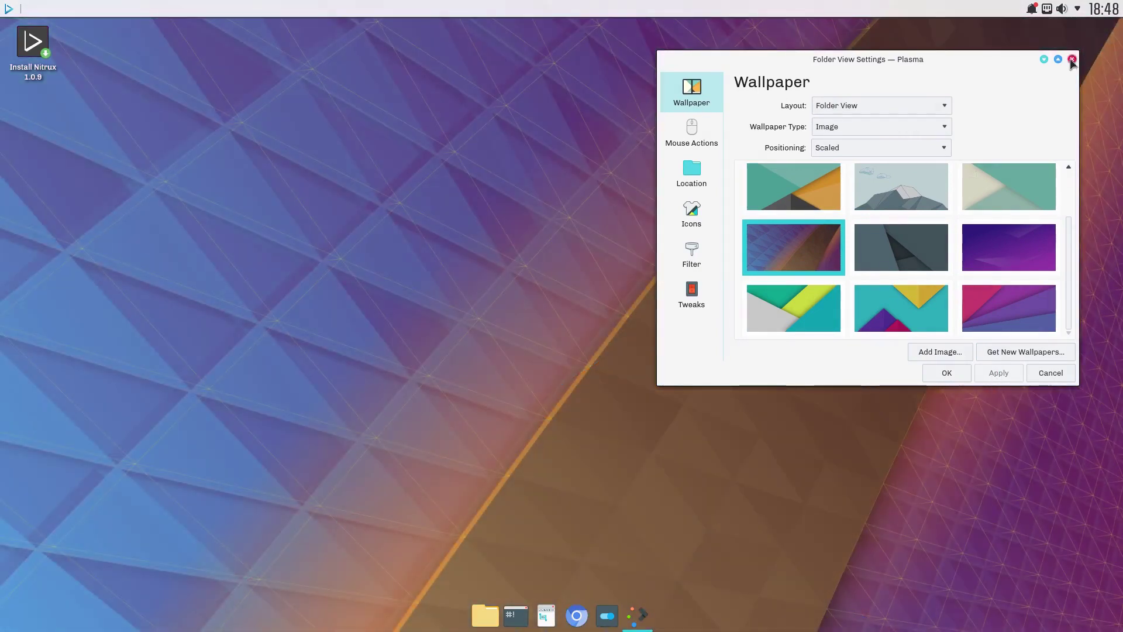
{"action": "left_click", "coordinate": [1071, 59]}
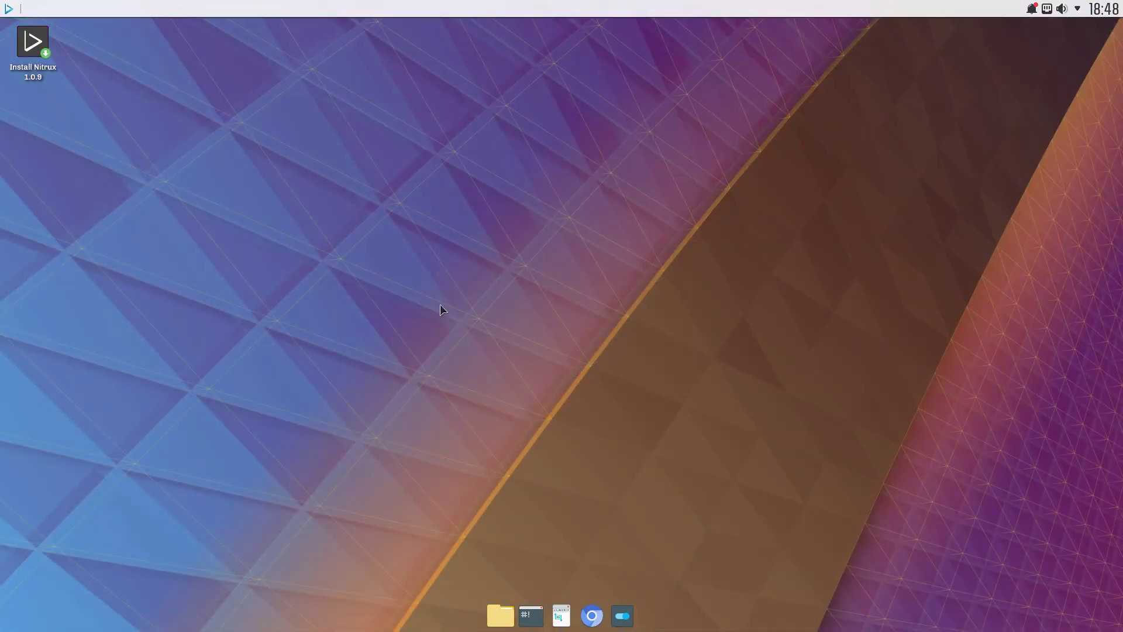
- Bring Konsole back and run top to inspect live processes and used memory
{"action": "left_click", "coordinate": [536, 620]}
{"action": "scroll", "coordinate": [598, 345], "scroll_direction": "down", "scroll_amount": 9}
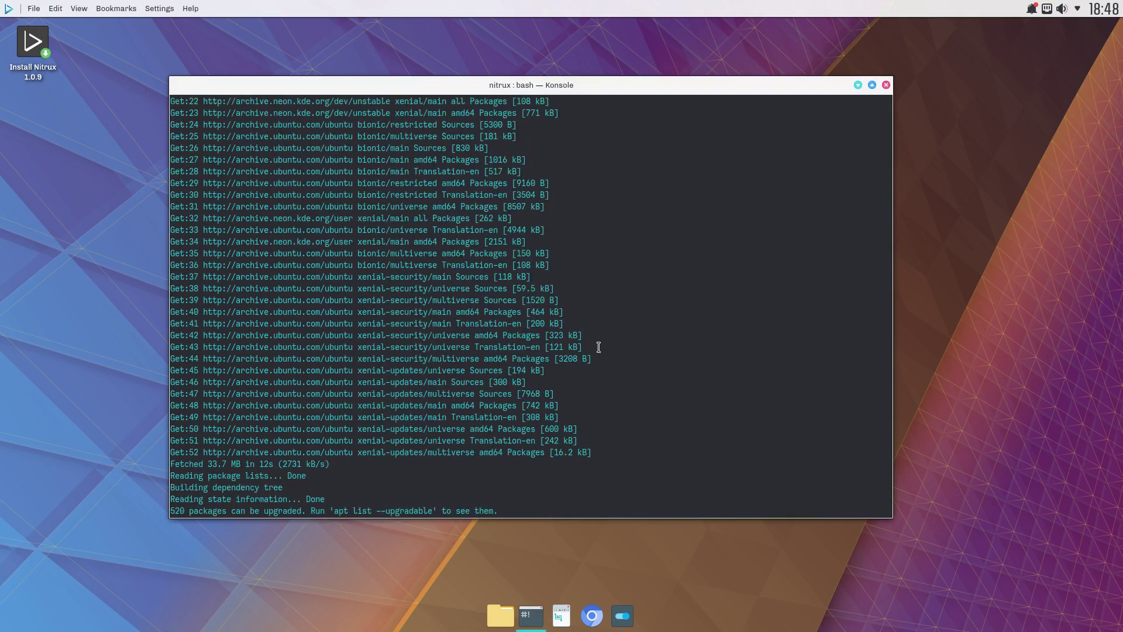
{"action": "scroll", "coordinate": [643, 404], "scroll_direction": "down", "scroll_amount": 1}
{"action": "type", "text": "to"}
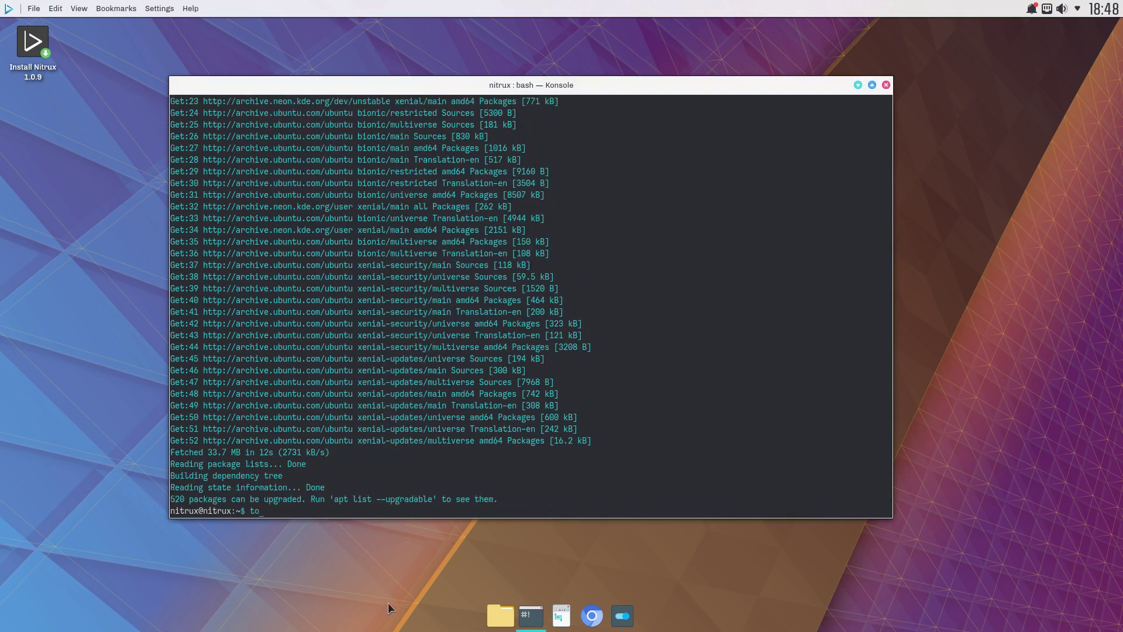
{"action": "type", "text": "p"}
{"action": "key", "text": "Return"}
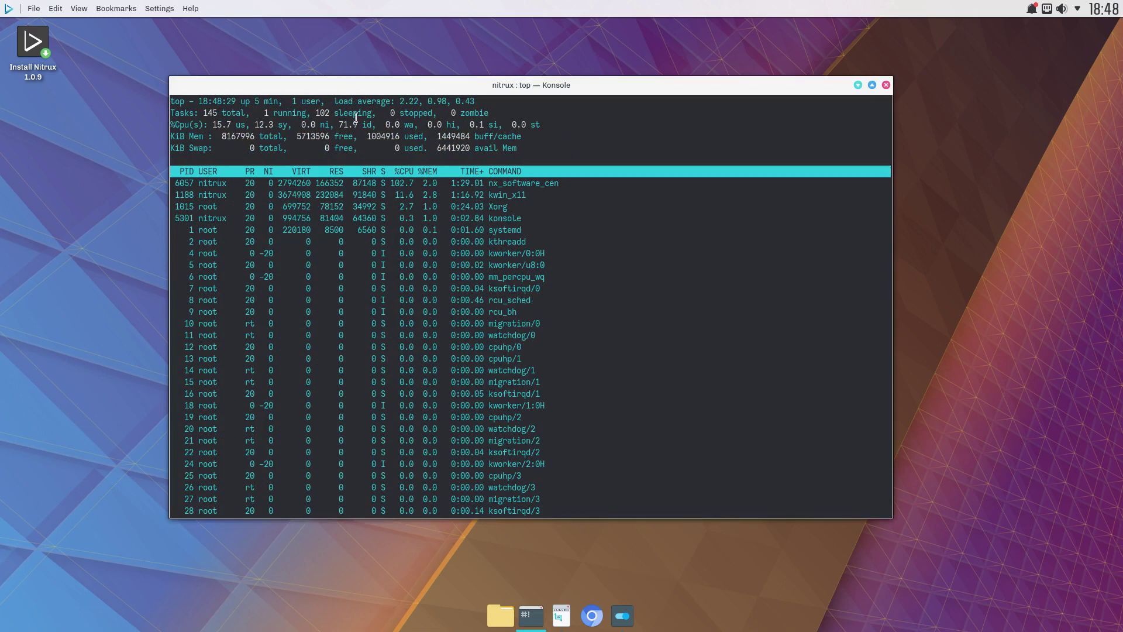
{"action": "left_click_drag", "start_coordinate": [366, 137], "coordinate": [406, 137]}
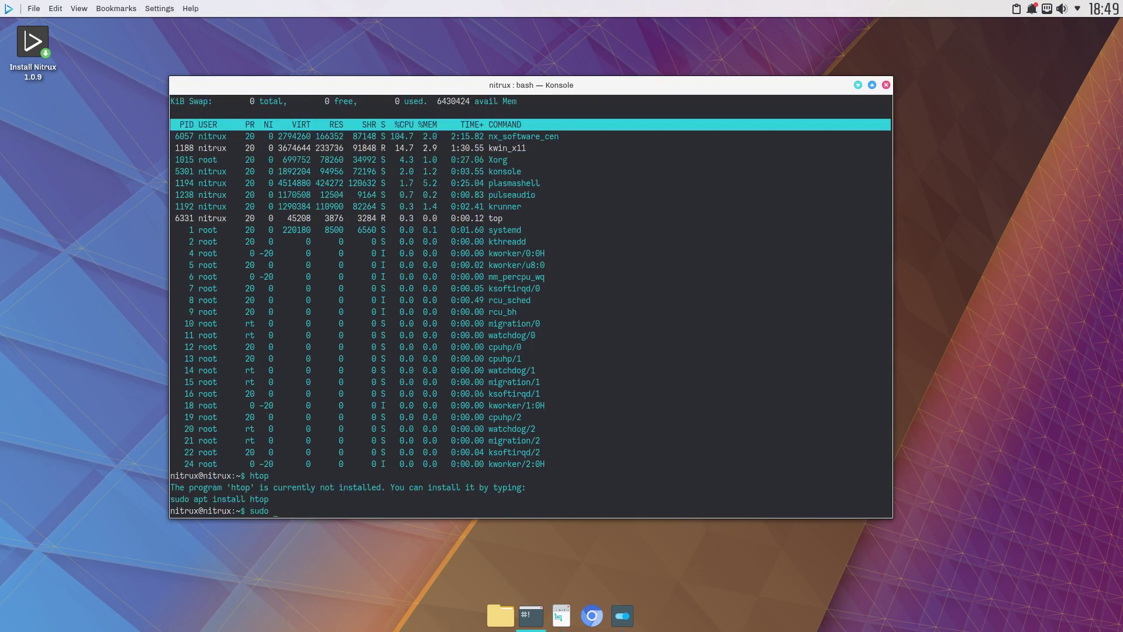
- Install htop with apt and launch it in the terminal
{"action": "type", "text": "apt install htop"}
{"action": "key", "text": "Return"}
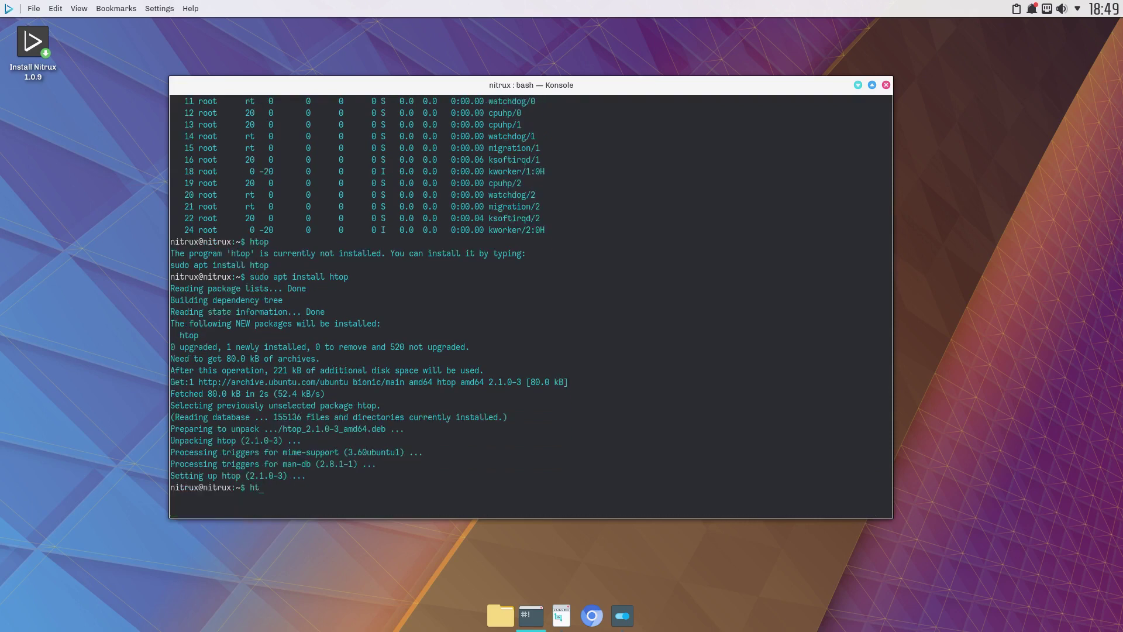
{"action": "type", "text": "op"}
{"action": "key", "text": "Return"}
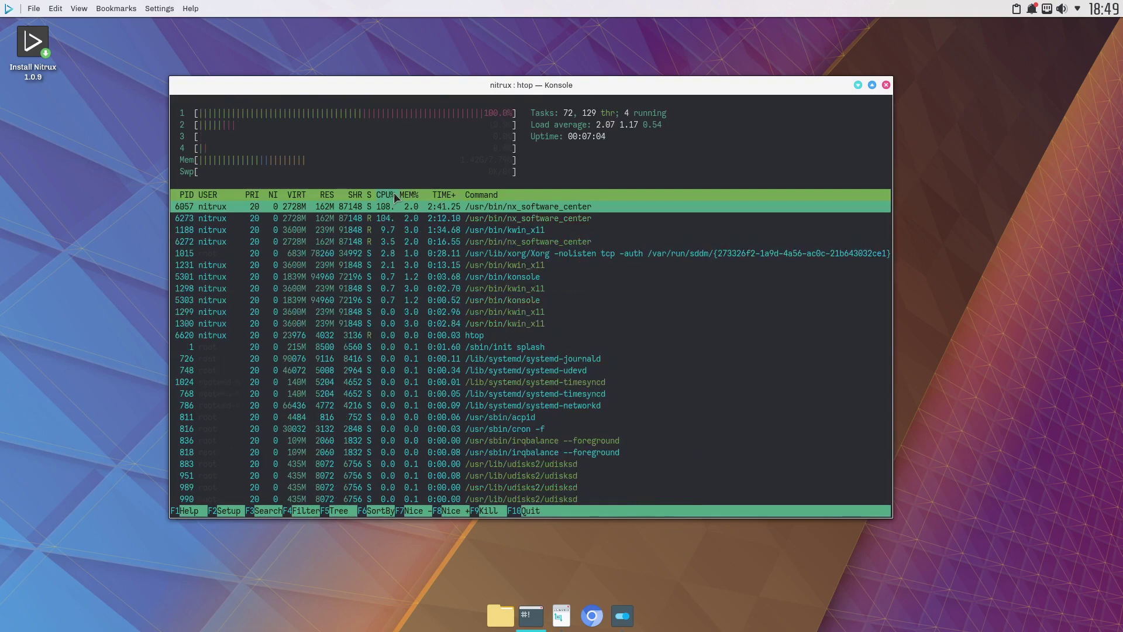
- Select nx_software_center rows in htop, check notifications, then open the app launcher's second page
{"action": "left_click", "coordinate": [547, 222]}
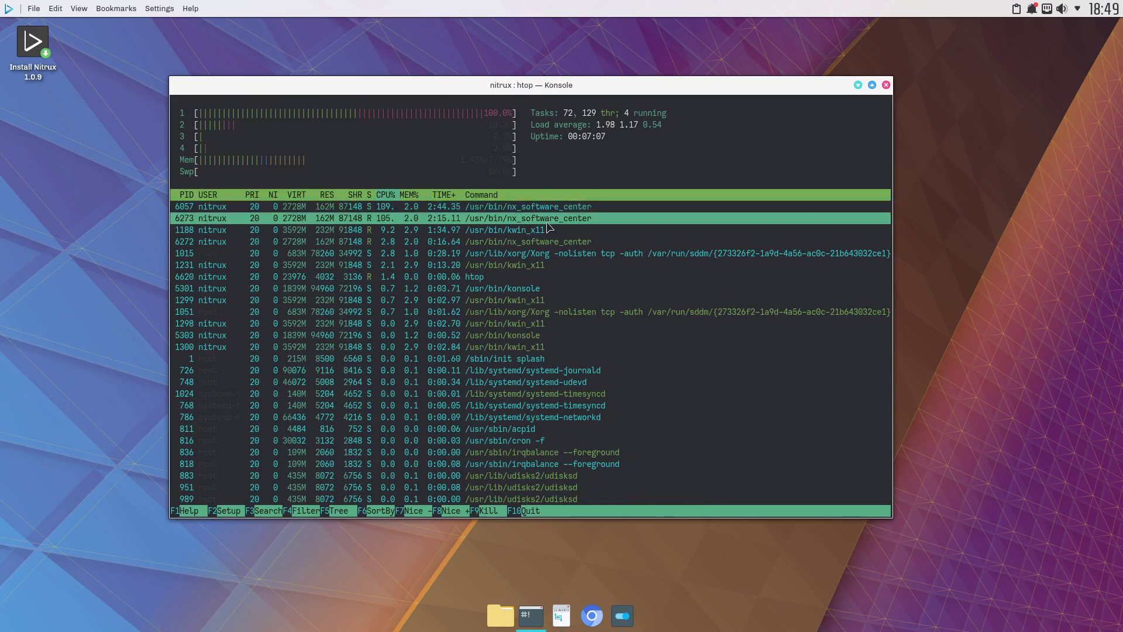
{"action": "left_click", "coordinate": [550, 210]}
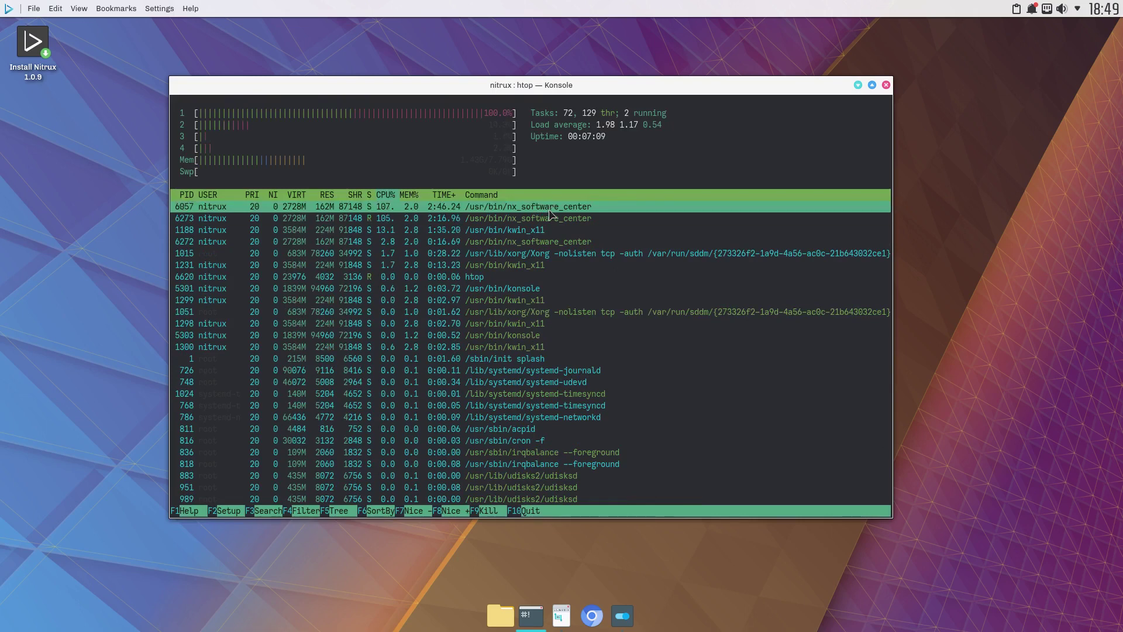
{"action": "left_click", "coordinate": [1033, 10]}
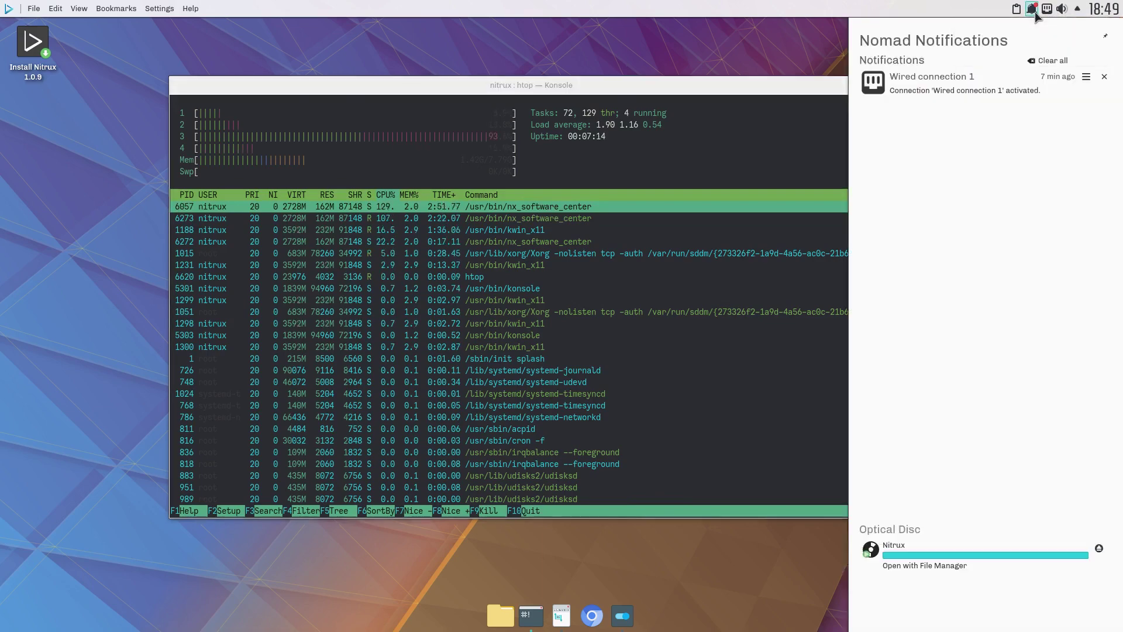
{"action": "left_click", "coordinate": [1032, 11]}
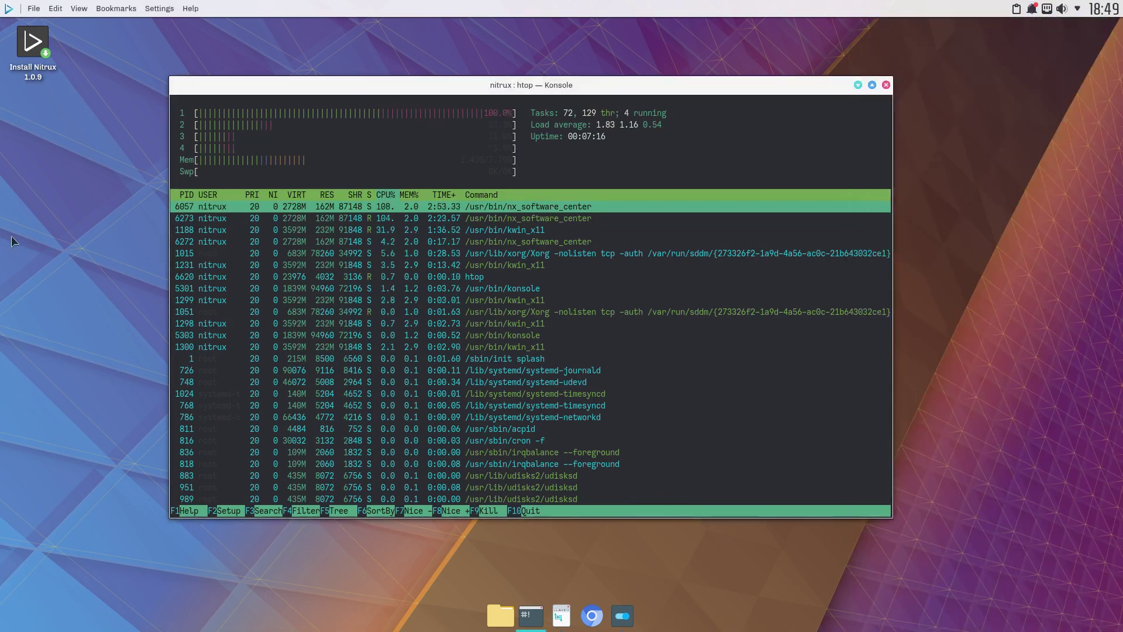
{"action": "left_click", "coordinate": [9, 8]}
{"action": "scroll", "coordinate": [142, 185], "scroll_direction": "down", "scroll_amount": 1}
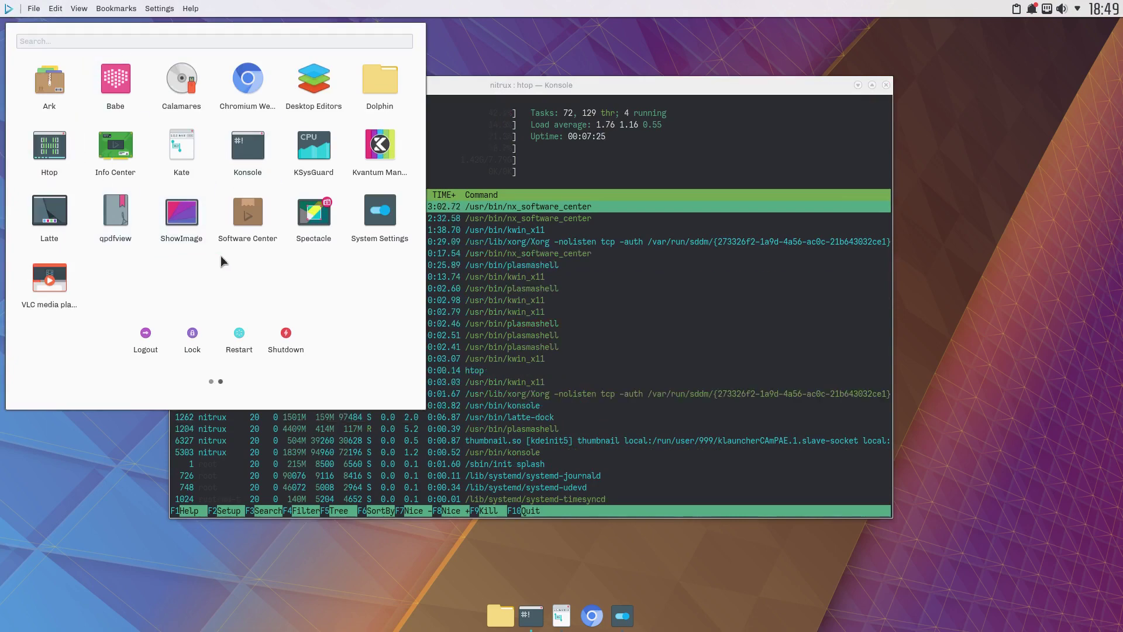
- Launch KSysGuard, move its window over the terminal and scroll through the Process Table
{"action": "left_click", "coordinate": [311, 153]}
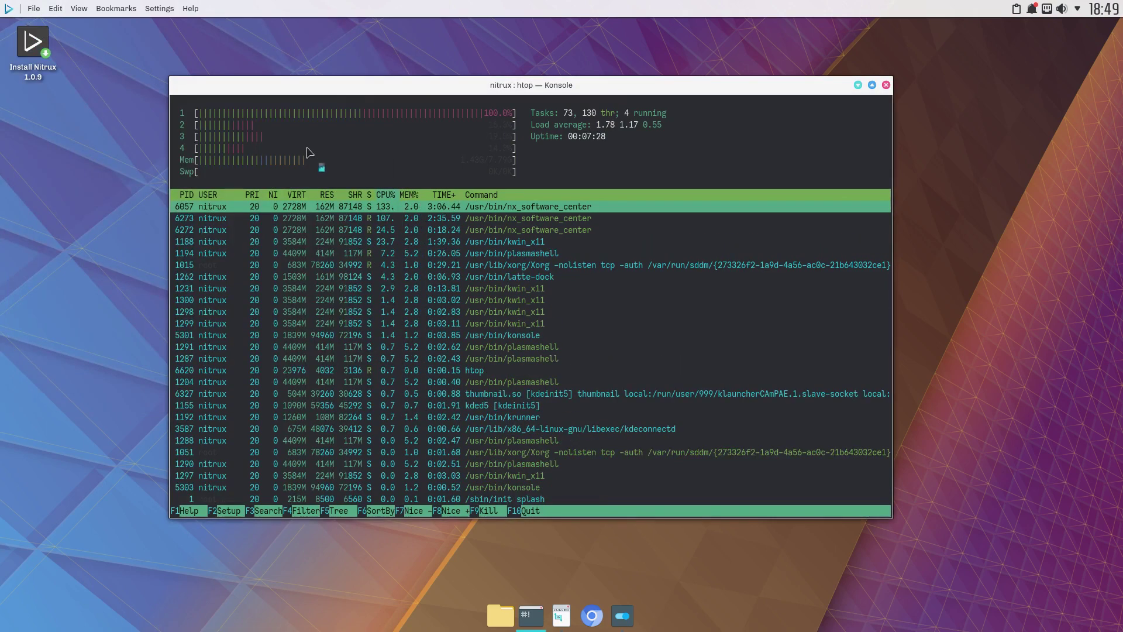
{"action": "left_click_drag", "start_coordinate": [925, 291], "coordinate": [727, 54]}
{"action": "scroll", "coordinate": [661, 205], "scroll_direction": "down", "scroll_amount": 5}
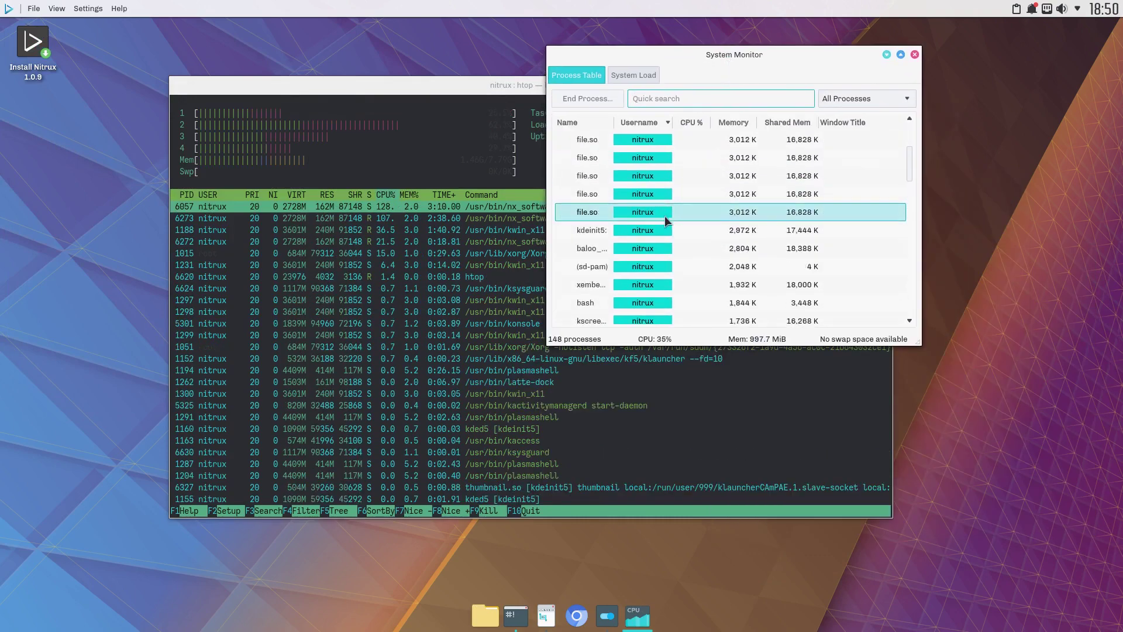
{"action": "scroll", "coordinate": [661, 220], "scroll_direction": "down", "scroll_amount": 5}
{"action": "scroll", "coordinate": [660, 219], "scroll_direction": "up", "scroll_amount": 8}
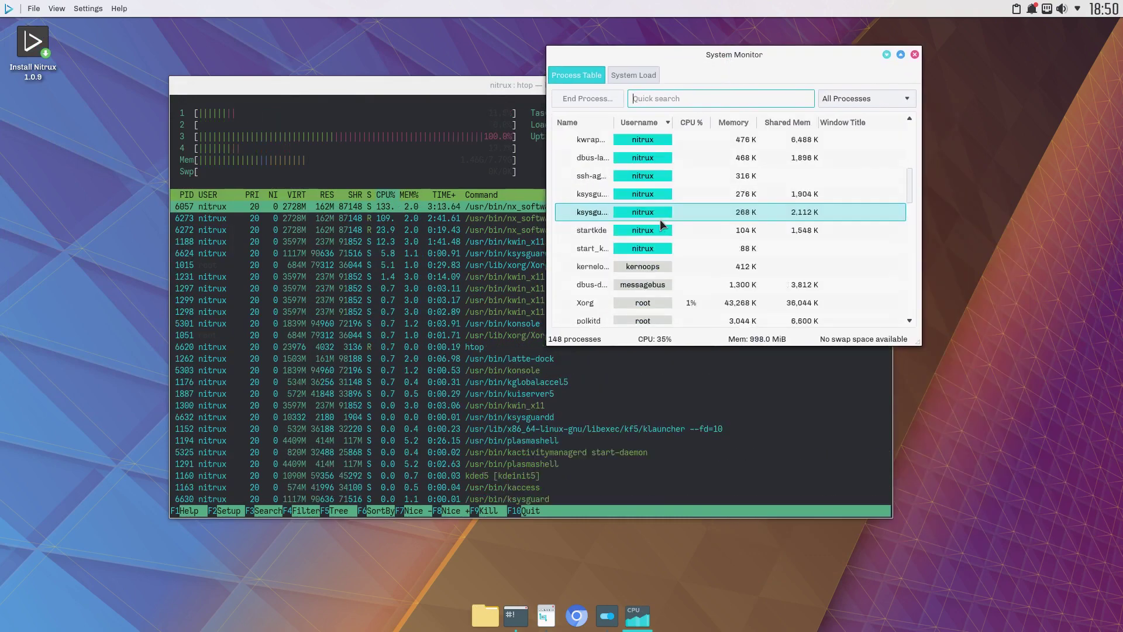
{"action": "scroll", "coordinate": [660, 219], "scroll_direction": "up", "scroll_amount": 5}
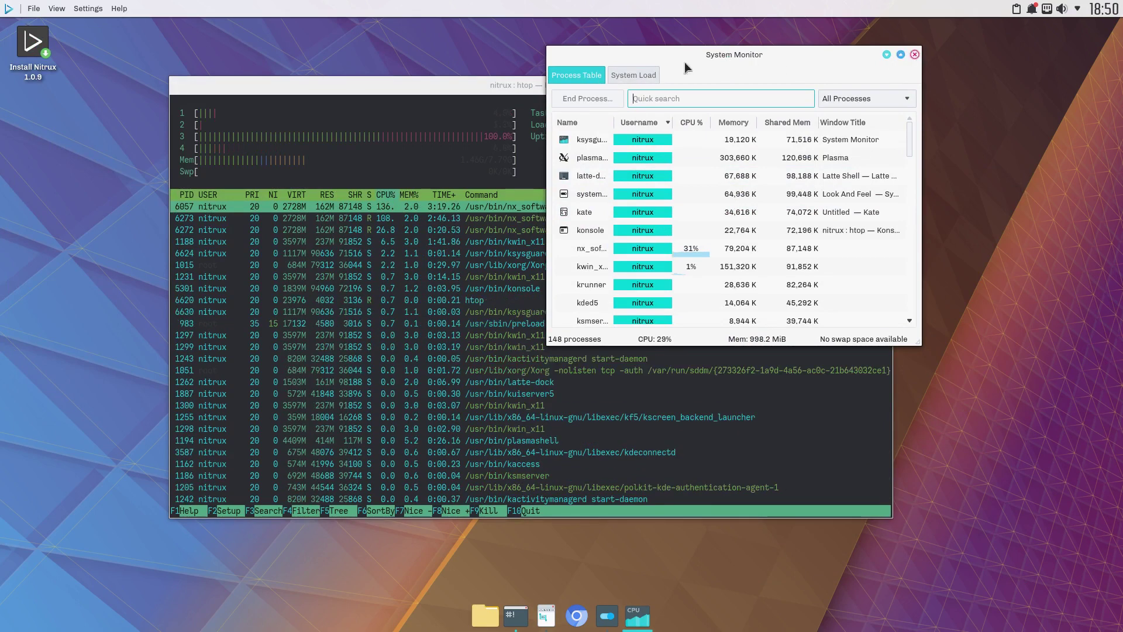
- Inspect the CPU, memory and network load history graphs on the System Load tab
{"action": "left_click", "coordinate": [640, 74]}
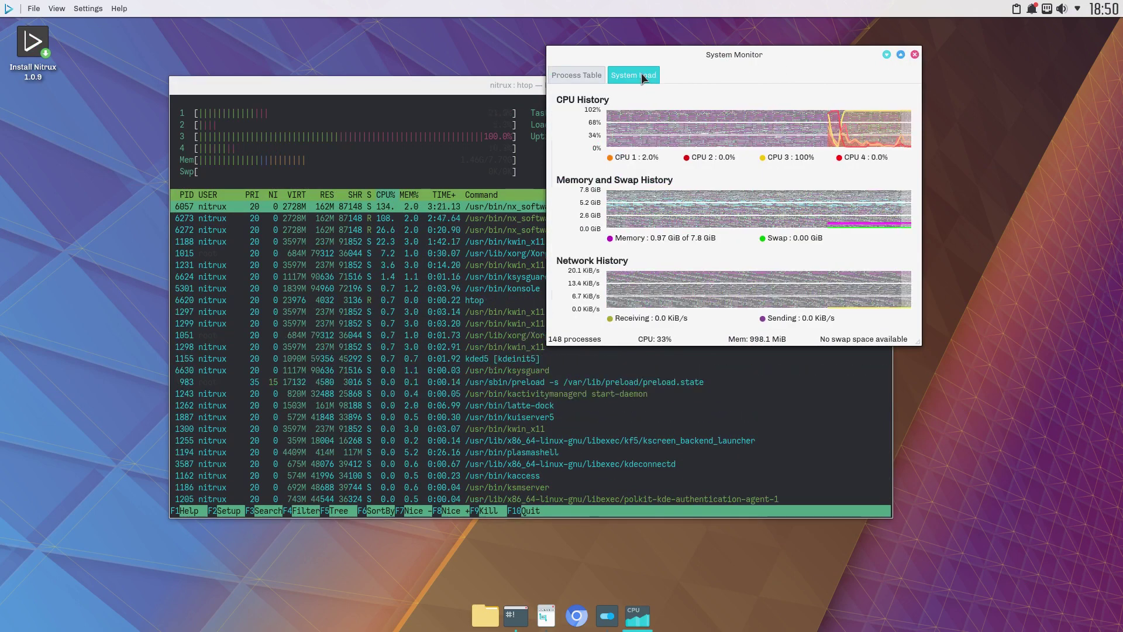
{"action": "mouse_move", "coordinate": [879, 138]}
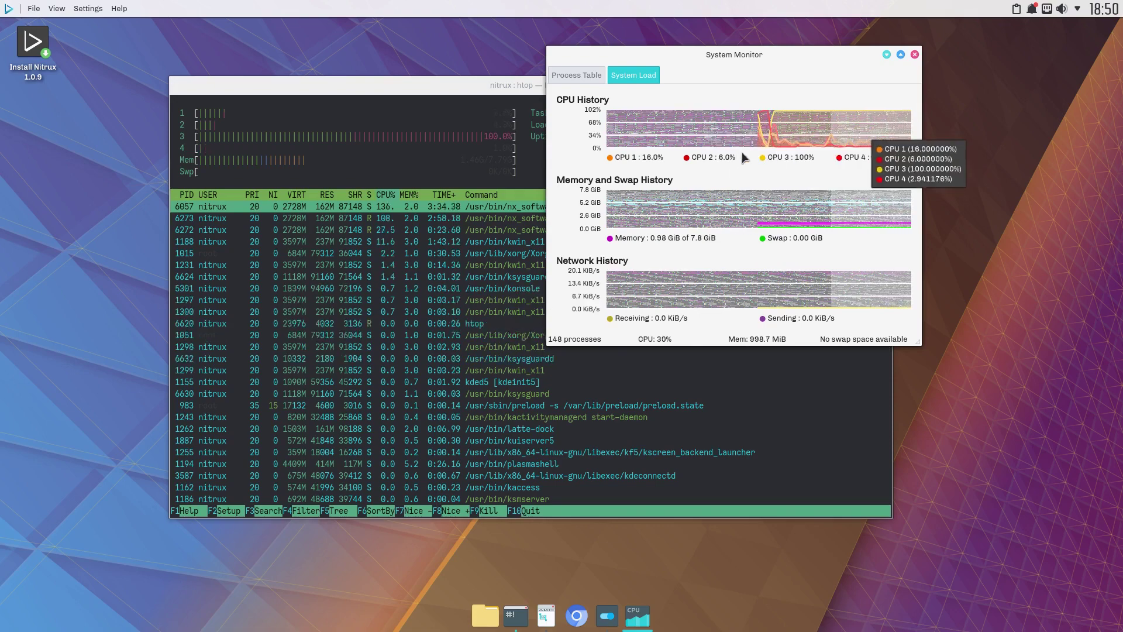
{"action": "mouse_move", "coordinate": [753, 214]}
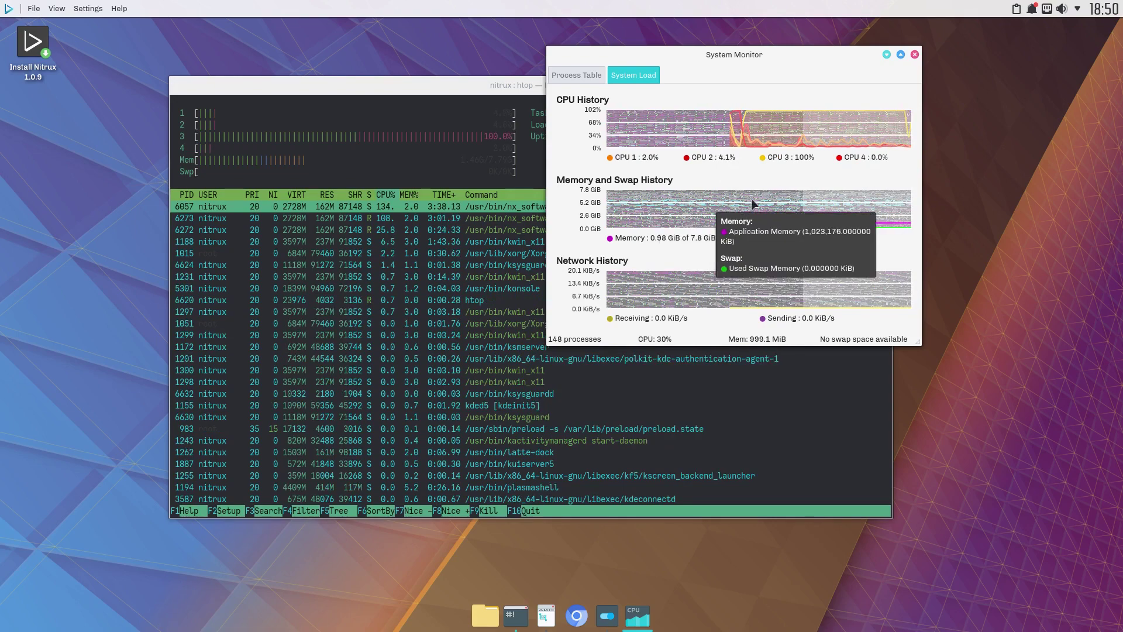
{"action": "mouse_move", "coordinate": [786, 294]}
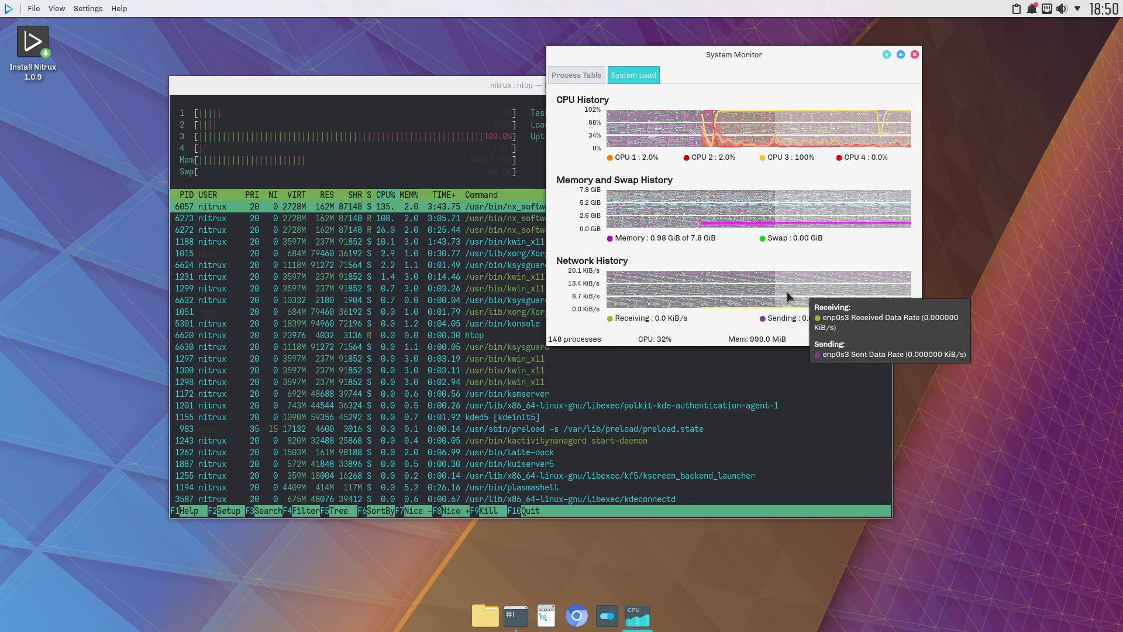
{"action": "left_click", "coordinate": [582, 70]}
{"action": "left_click", "coordinate": [630, 72]}
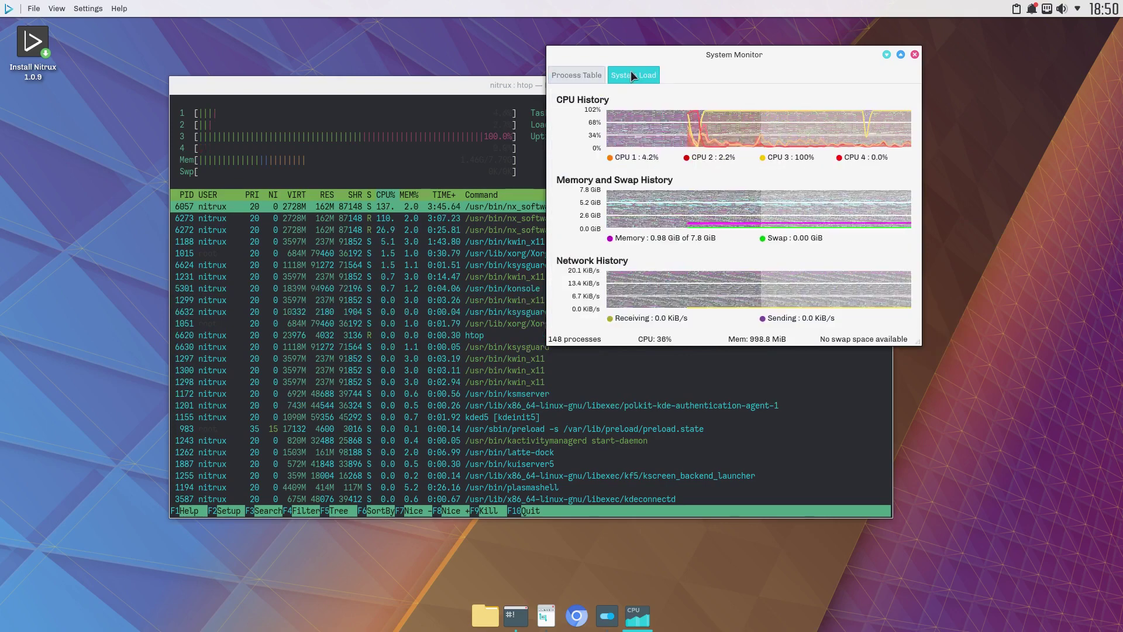
- Close System Monitor, quit htop, and take the VM out of fullscreen and back
{"action": "left_click", "coordinate": [915, 55]}
{"action": "key", "text": "q"}
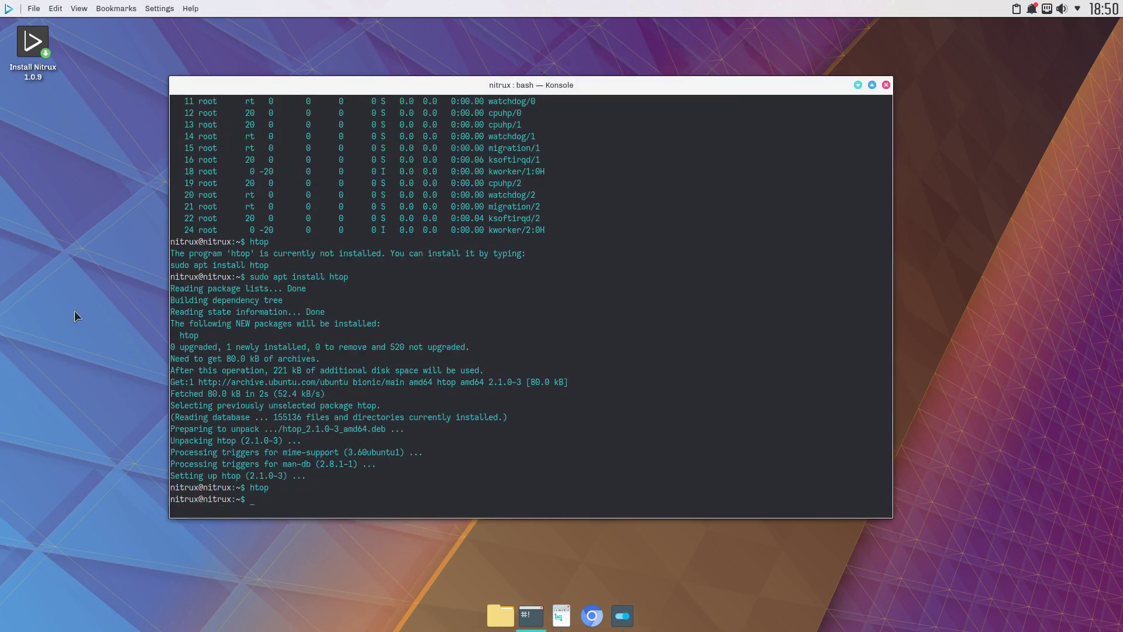
{"action": "key", "text": "Control_R+f"}
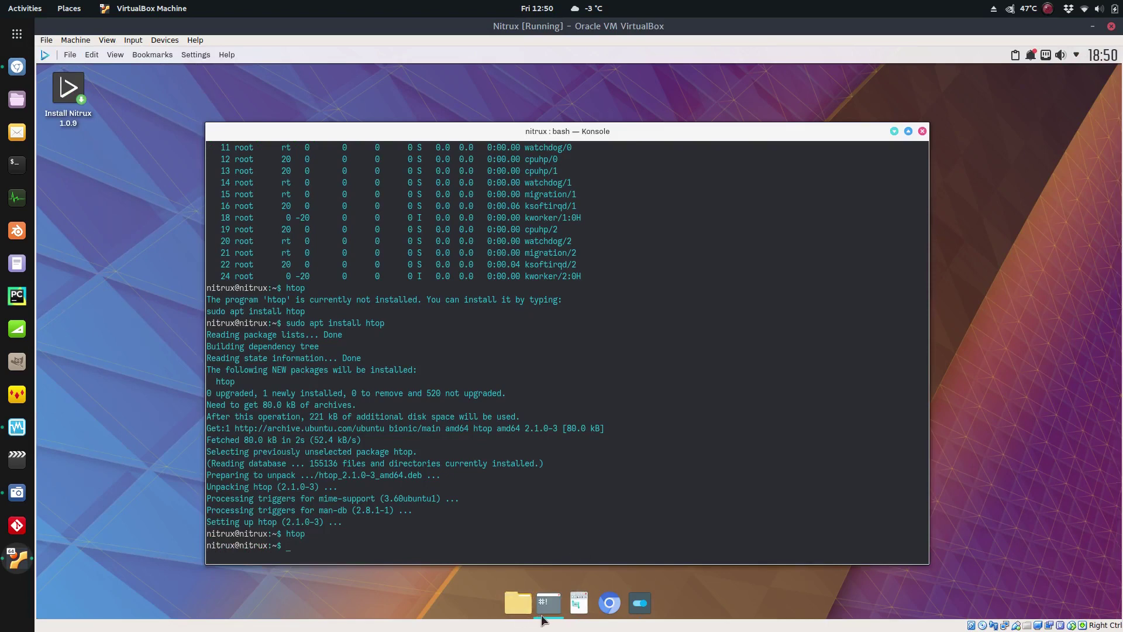
{"action": "left_click", "coordinate": [108, 269]}
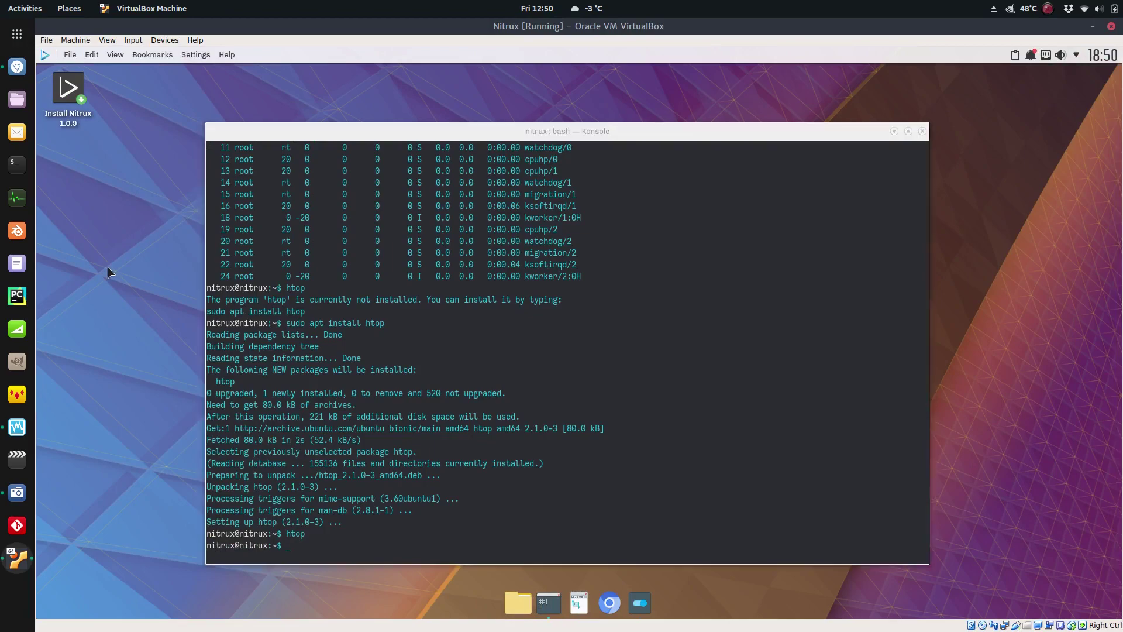
{"action": "key", "text": "ctrl+f"}
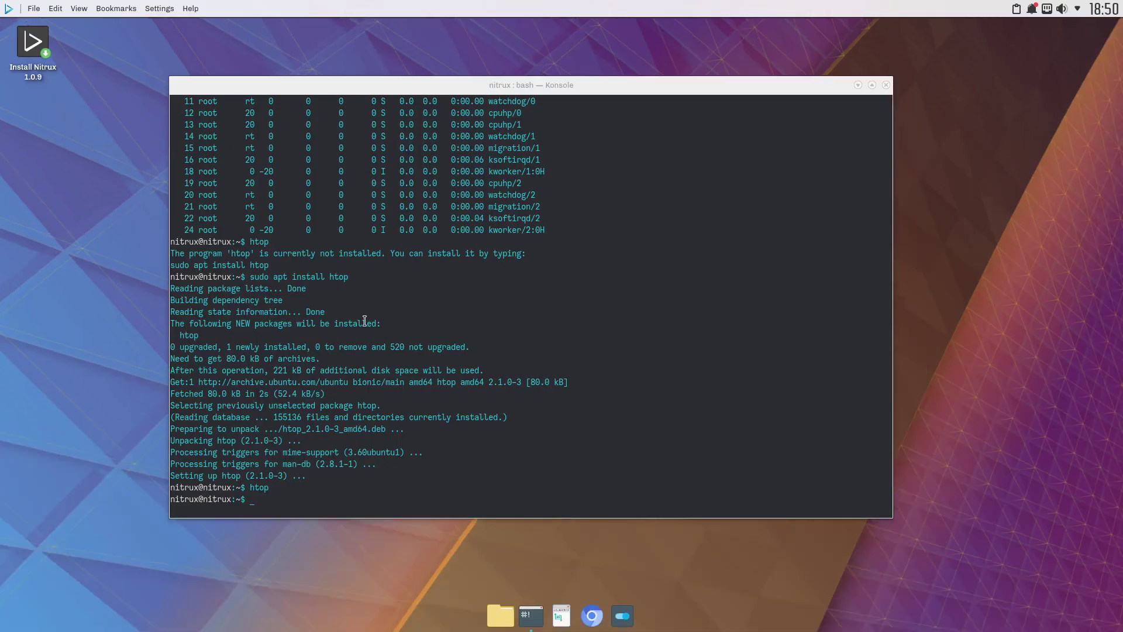
- List /opt in Konsole, showing only onlyoffice, then close the terminal
{"action": "left_click", "coordinate": [365, 320]}
{"action": "type", "text": "cd /opt"}
{"action": "key", "text": "Return"}
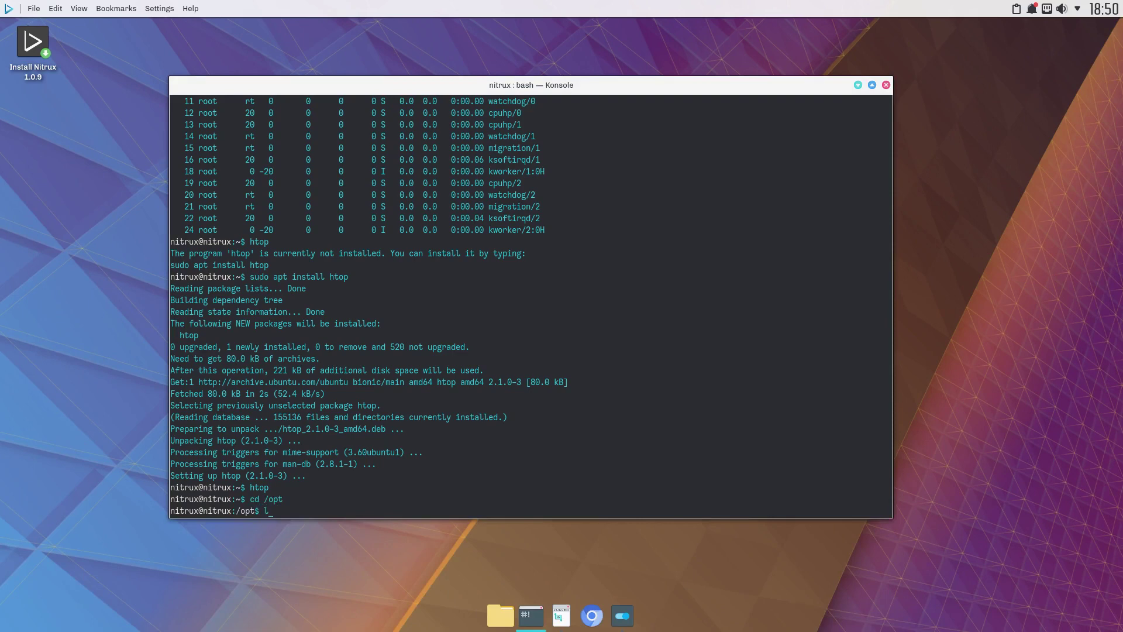
{"action": "type", "text": "ls"}
{"action": "key", "text": "Return"}
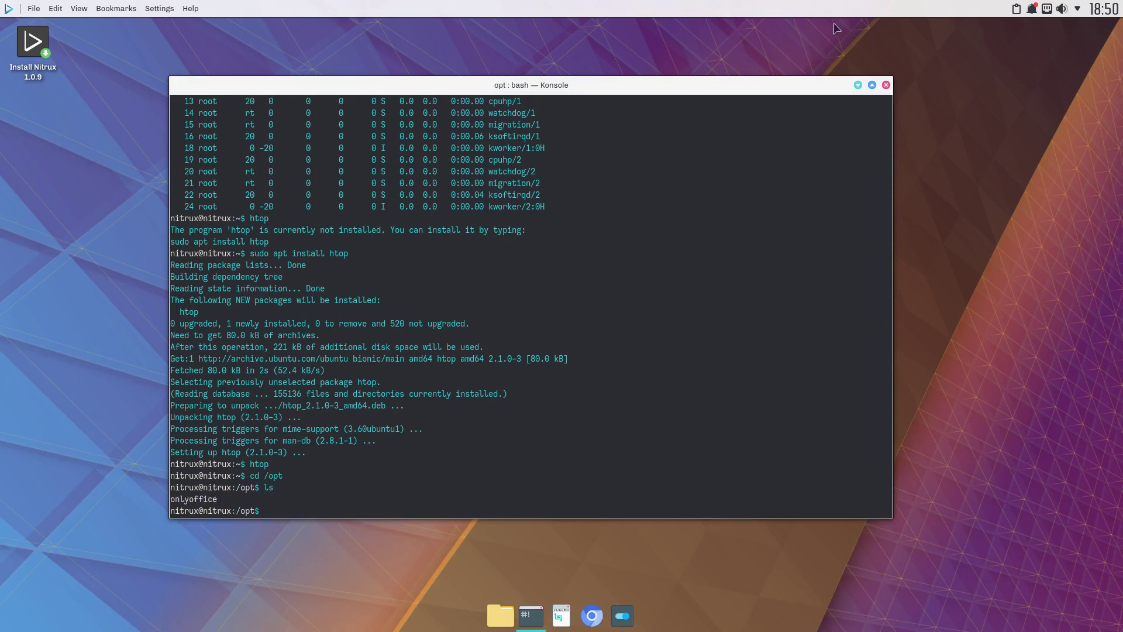
{"action": "left_click", "coordinate": [886, 86]}
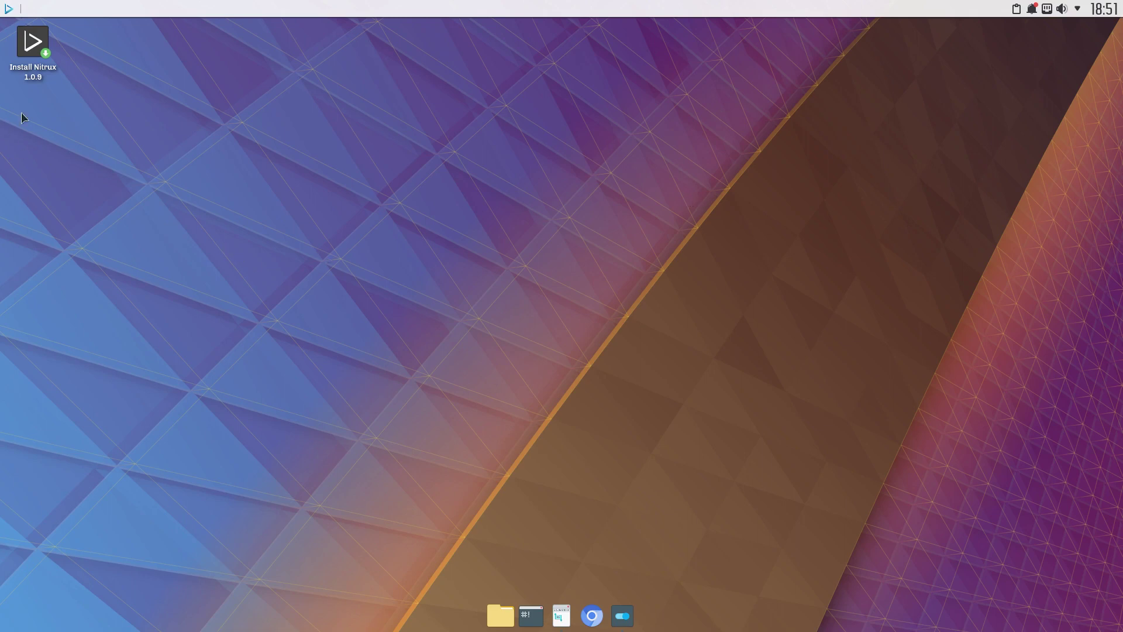
{"action": "left_click", "coordinate": [35, 46]}
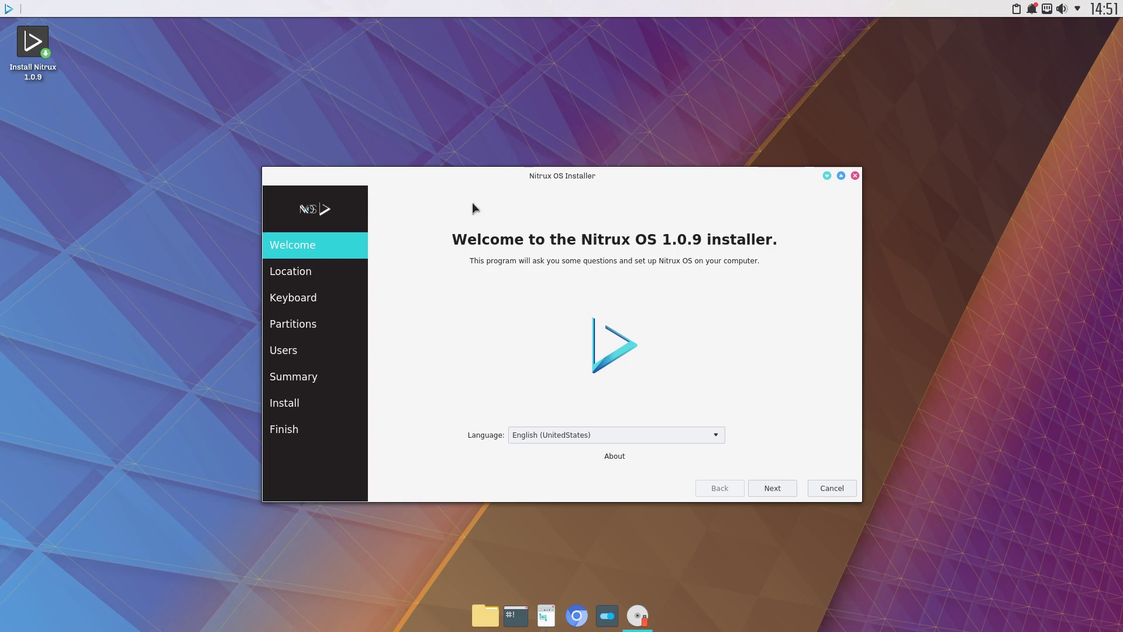
{"action": "left_click", "coordinate": [763, 483]}
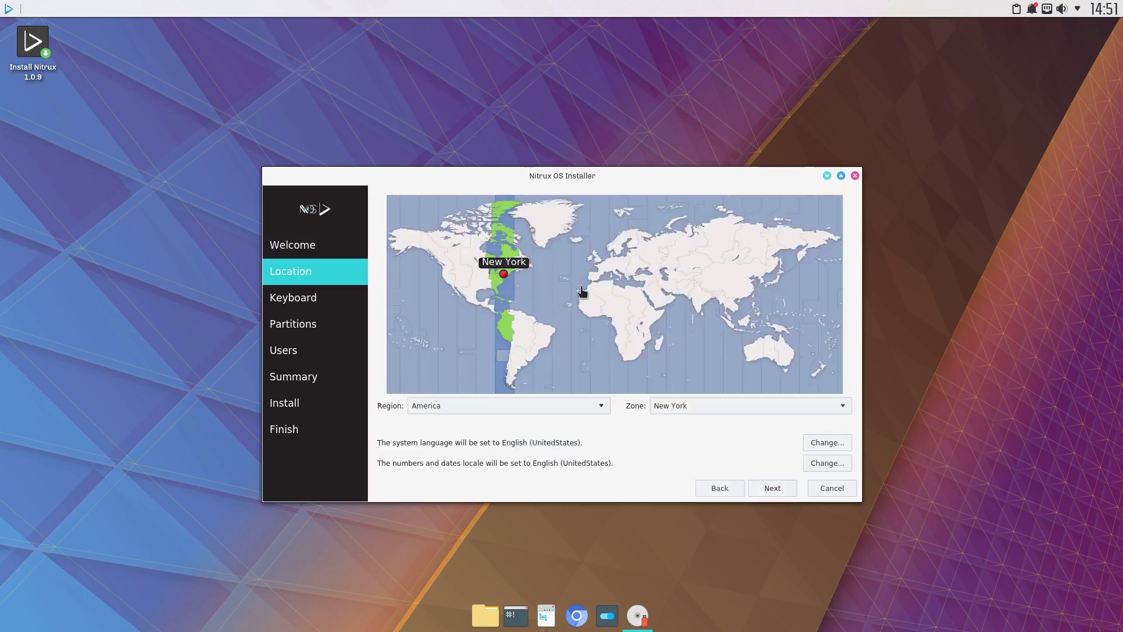
{"action": "left_click", "coordinate": [765, 489]}
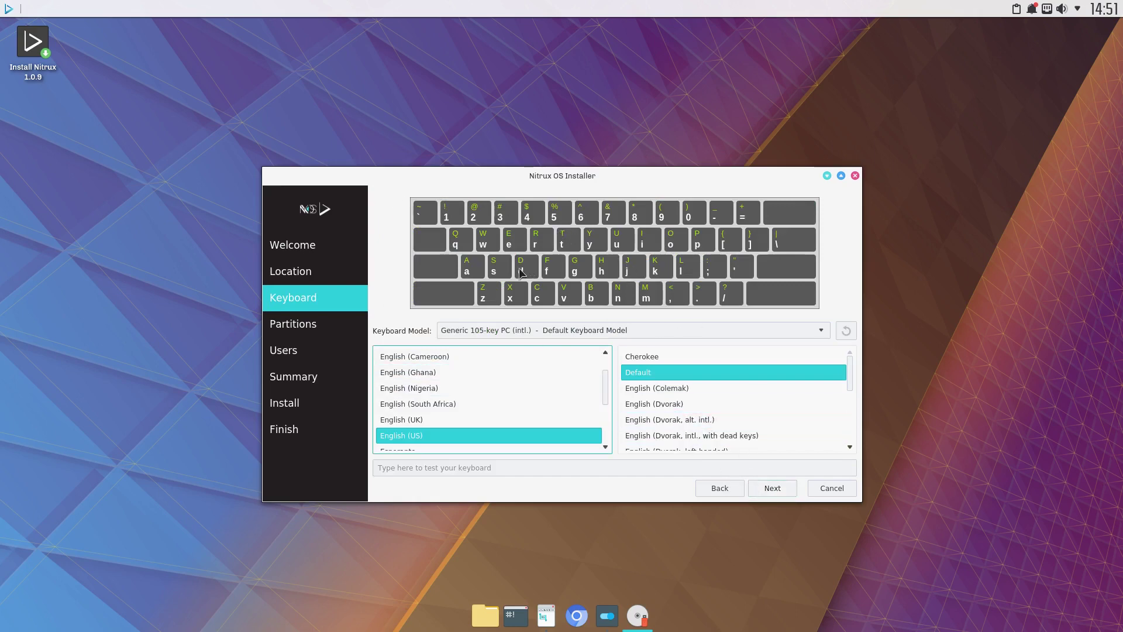
{"action": "left_click", "coordinate": [771, 489]}
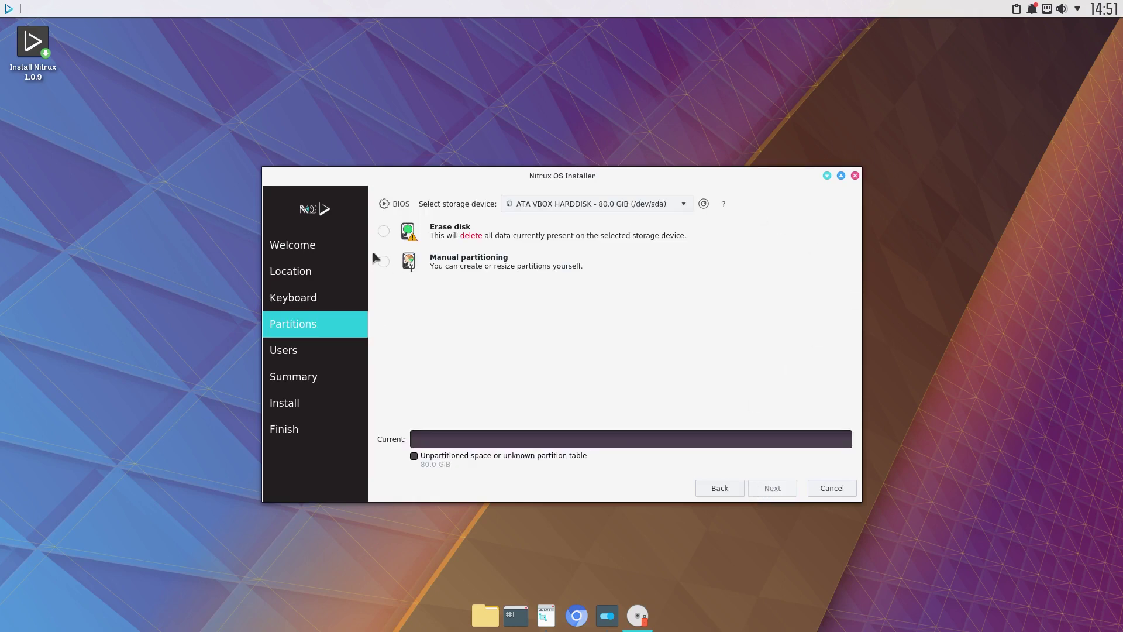
{"action": "left_click", "coordinate": [385, 233]}
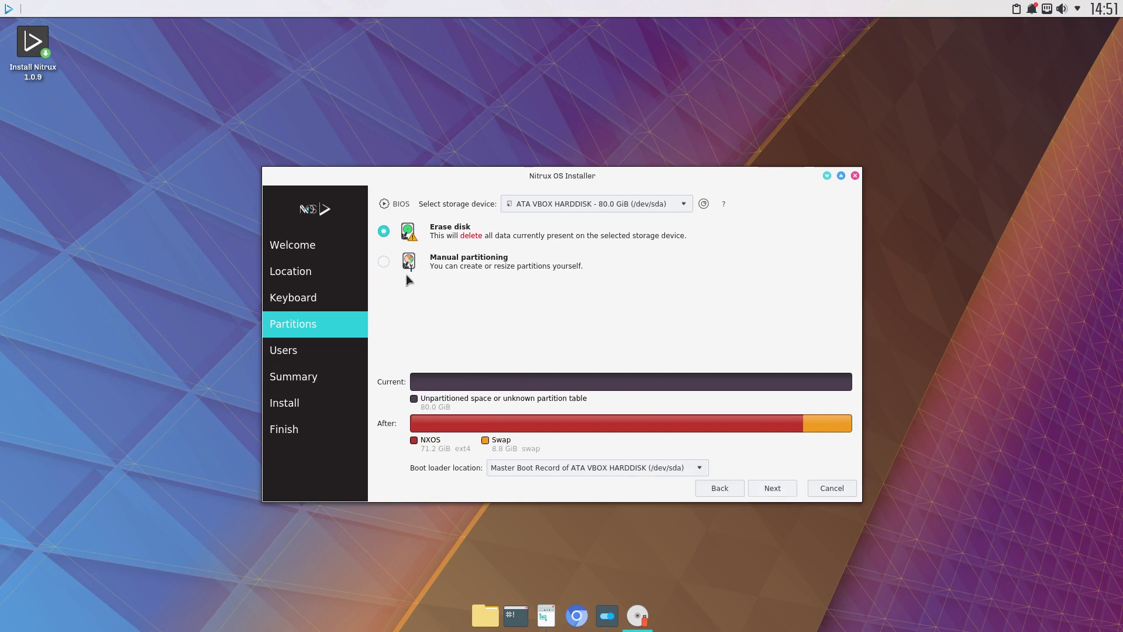
{"action": "left_click", "coordinate": [392, 261]}
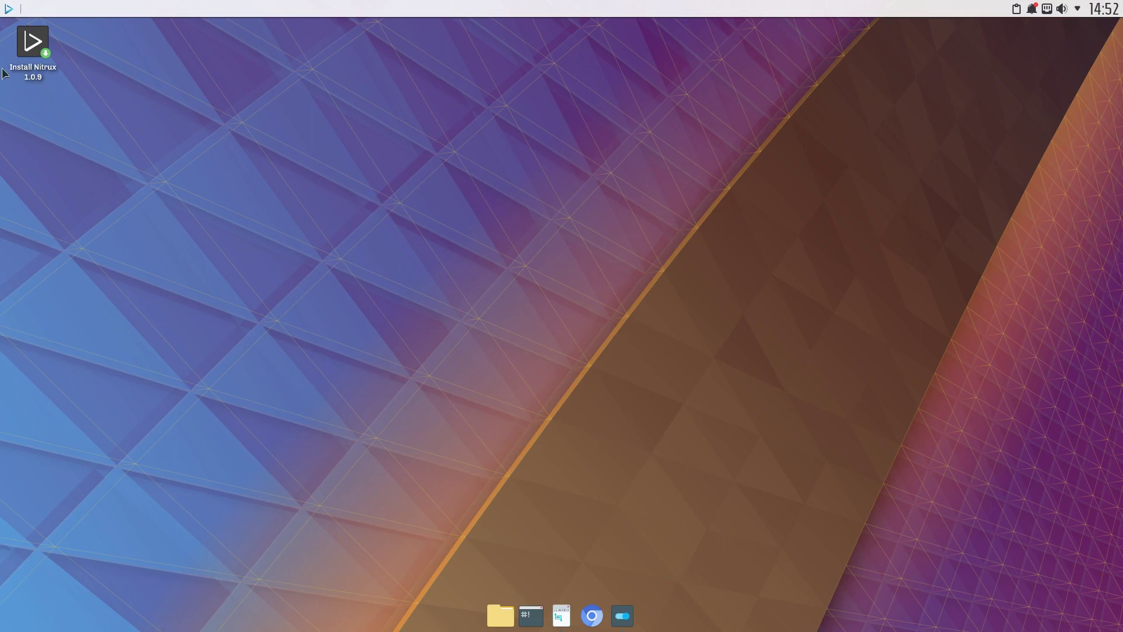
- Relaunch the Nitrux installer and advance past location and keyboard to partitioning
{"action": "left_click", "coordinate": [27, 55]}
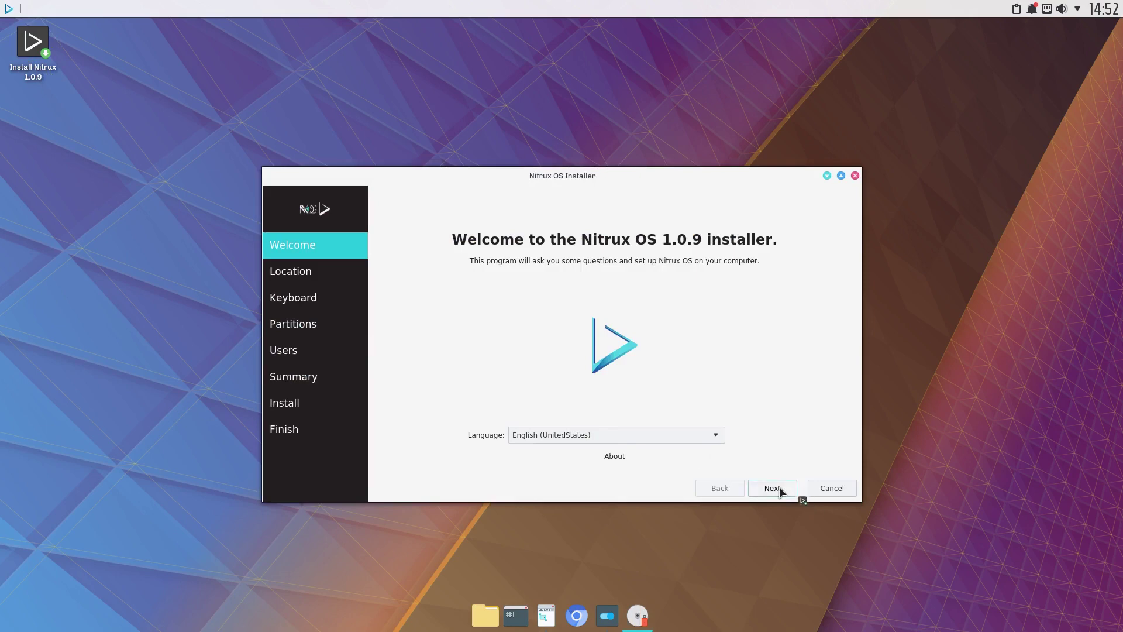
{"action": "left_click", "coordinate": [772, 488]}
{"action": "left_click", "coordinate": [779, 488]}
{"action": "left_click", "coordinate": [779, 487]}
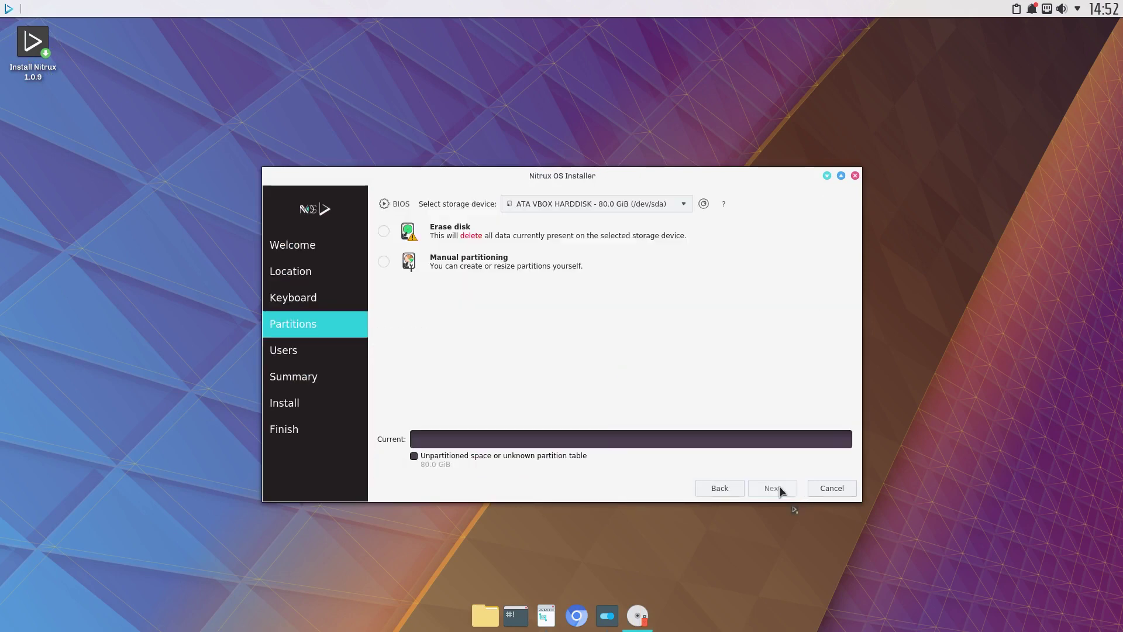
- Choose Erase disk for a 71.2 GiB NXOS partition plus 8.8 GiB swap, then continue
{"action": "left_click", "coordinate": [384, 232]}
{"action": "left_click", "coordinate": [384, 262]}
{"action": "left_click", "coordinate": [383, 232]}
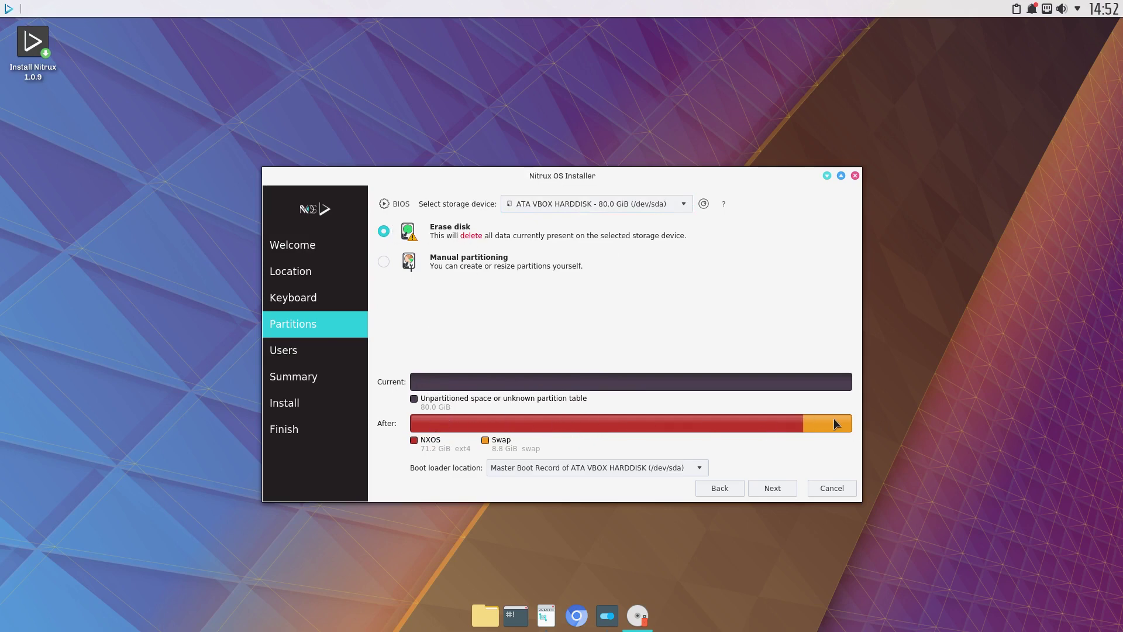
{"action": "left_click", "coordinate": [668, 468]}
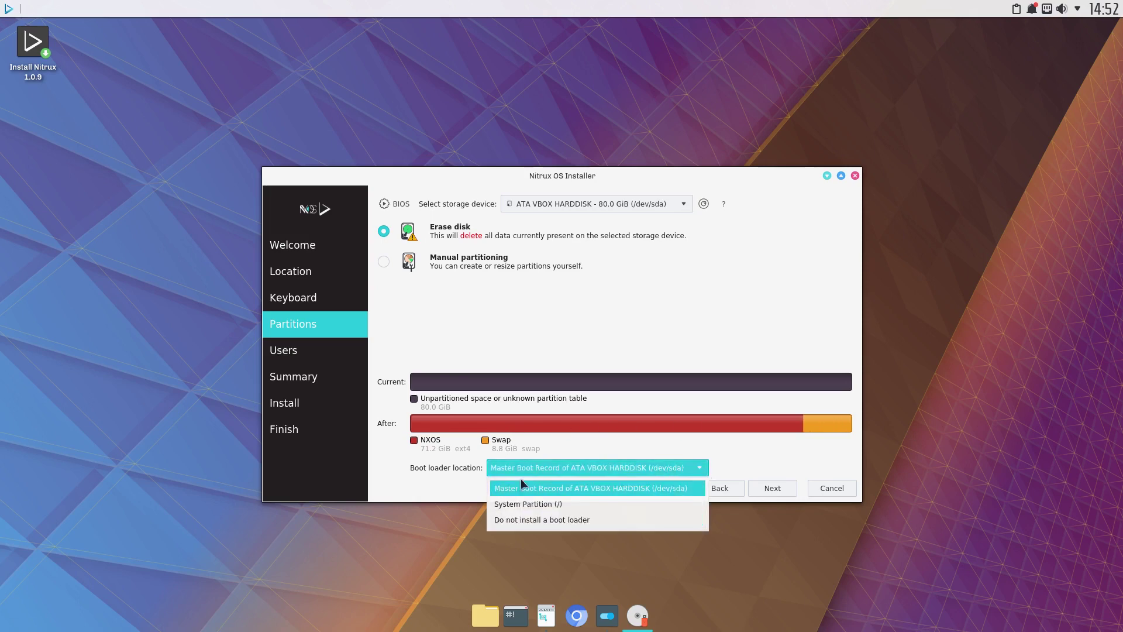
{"action": "left_click", "coordinate": [751, 447]}
- Enter the user's name and a lowercase login name on the Users page
{"action": "left_click", "coordinate": [764, 487]}
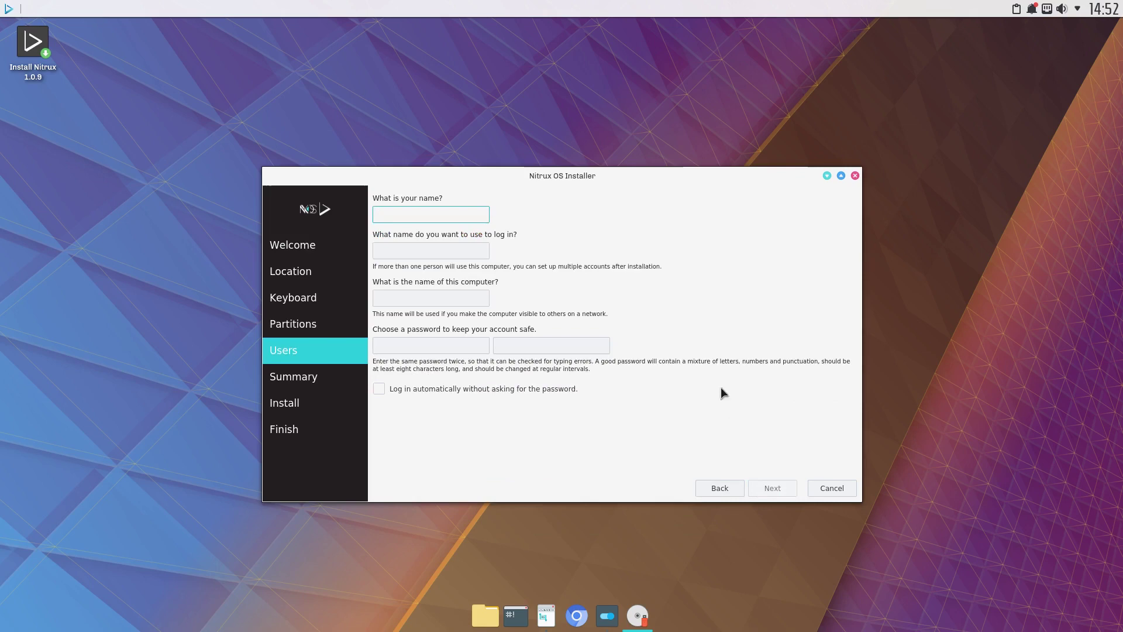
{"action": "type", "text": "dorian"}
{"action": "key", "text": "Tab"}
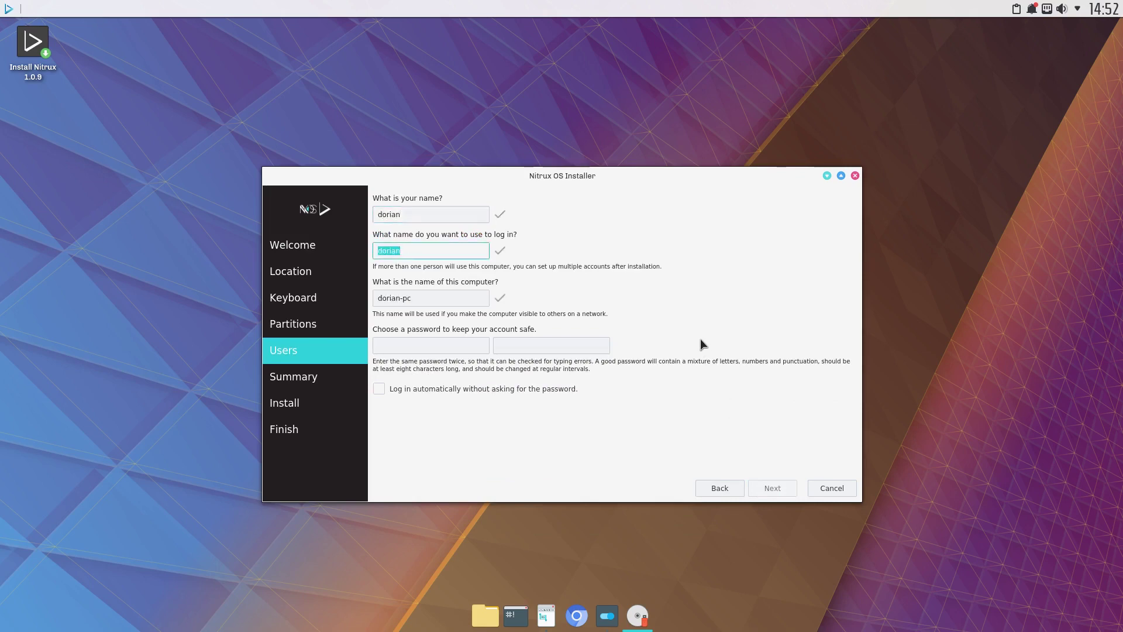
{"action": "type", "text": "D"}
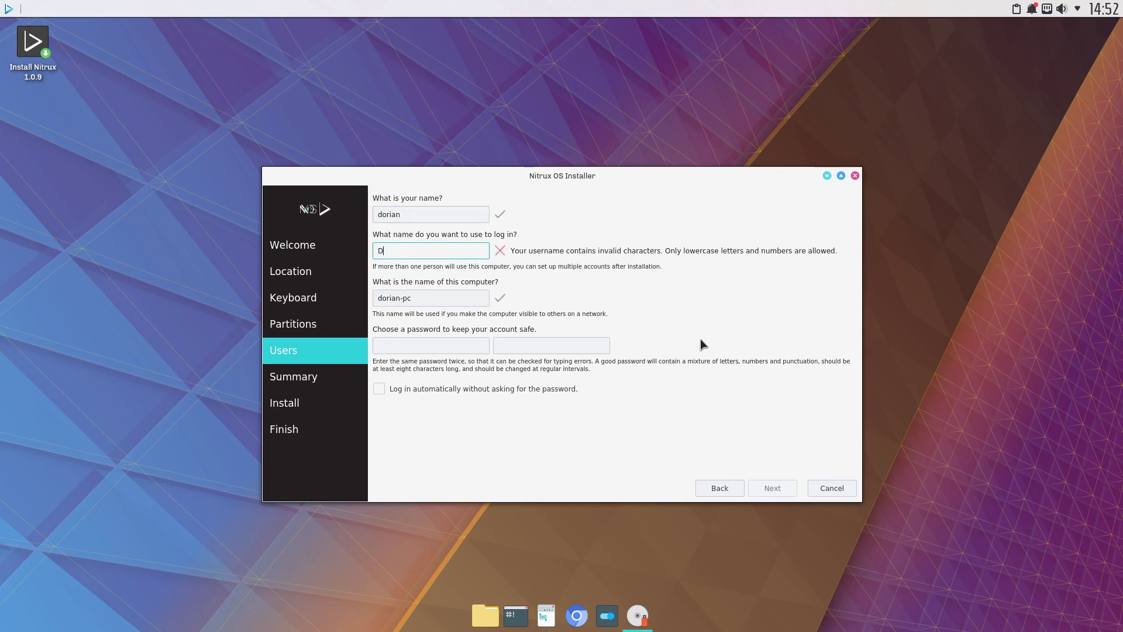
{"action": "type", "text": "orian"}
{"action": "left_click_drag", "start_coordinate": [382, 251], "coordinate": [362, 253]}
{"action": "type", "text": "d"}
- Enter and confirm the account password, then continue to the Summary page
{"action": "left_click", "coordinate": [414, 346]}
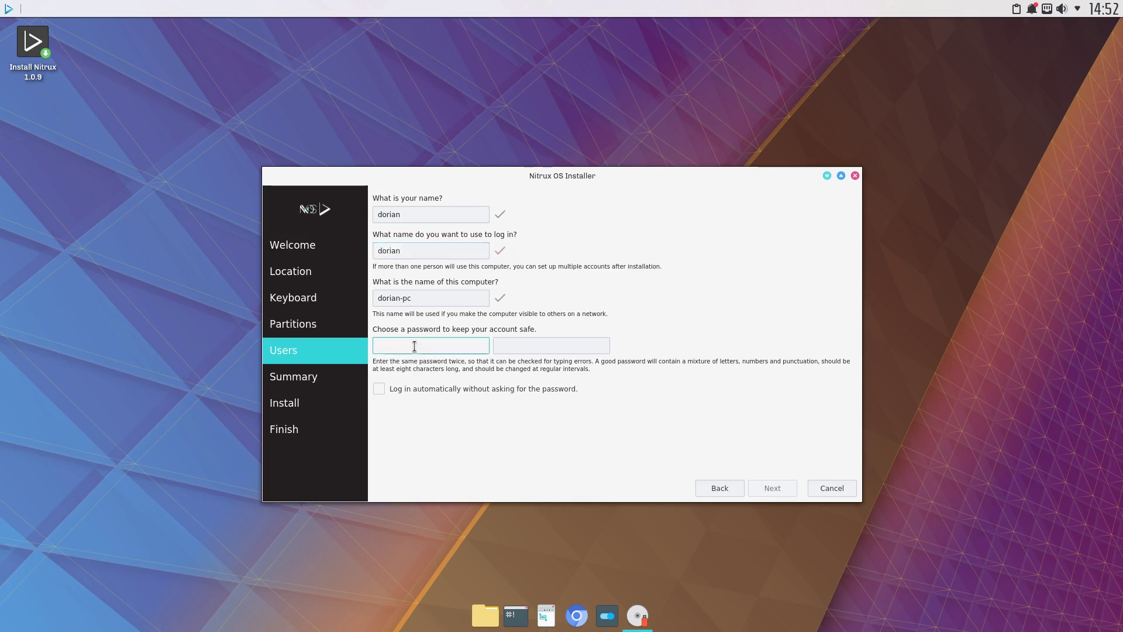
{"action": "type", "text": "•••••"}
{"action": "key", "text": "Tab"}
{"action": "type", "text": "••••"}
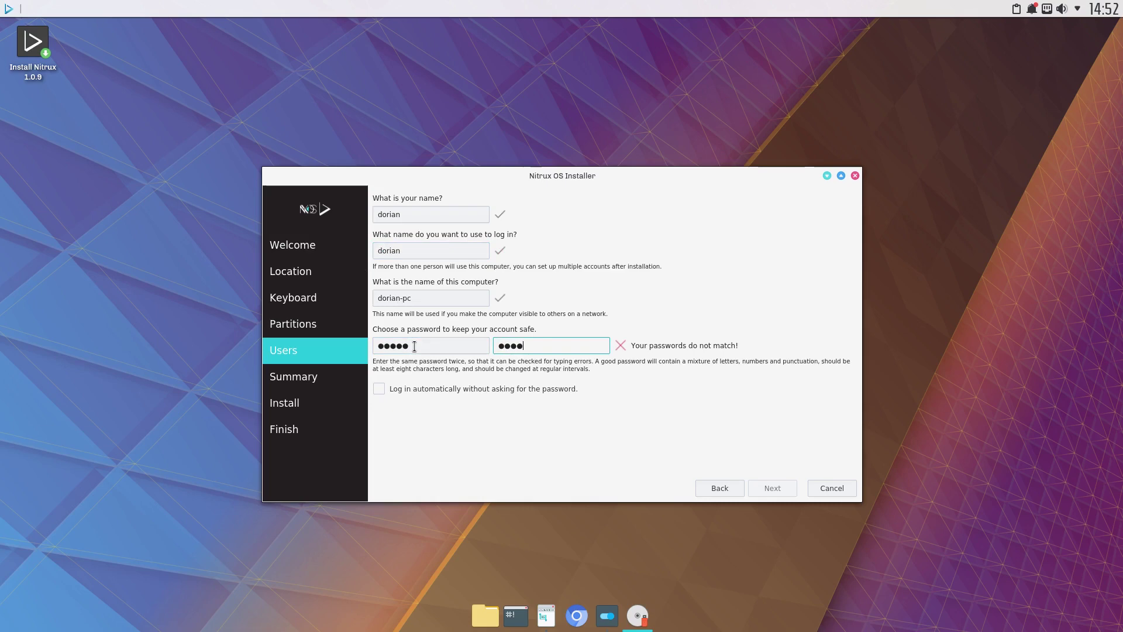
{"action": "type", "text": "•"}
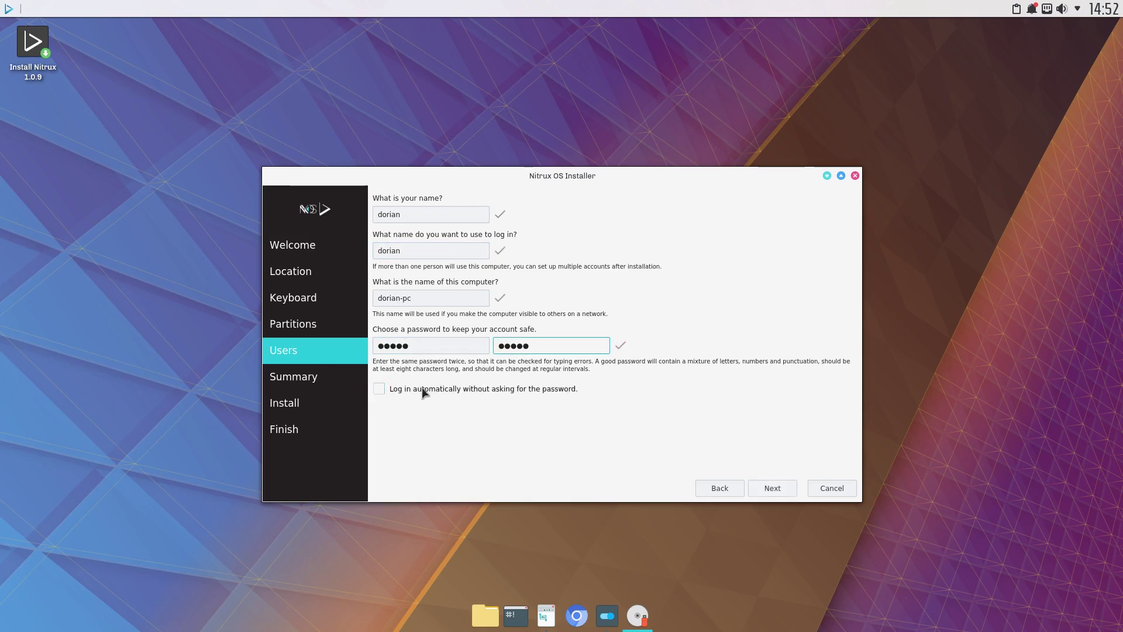
{"action": "left_click", "coordinate": [771, 491]}
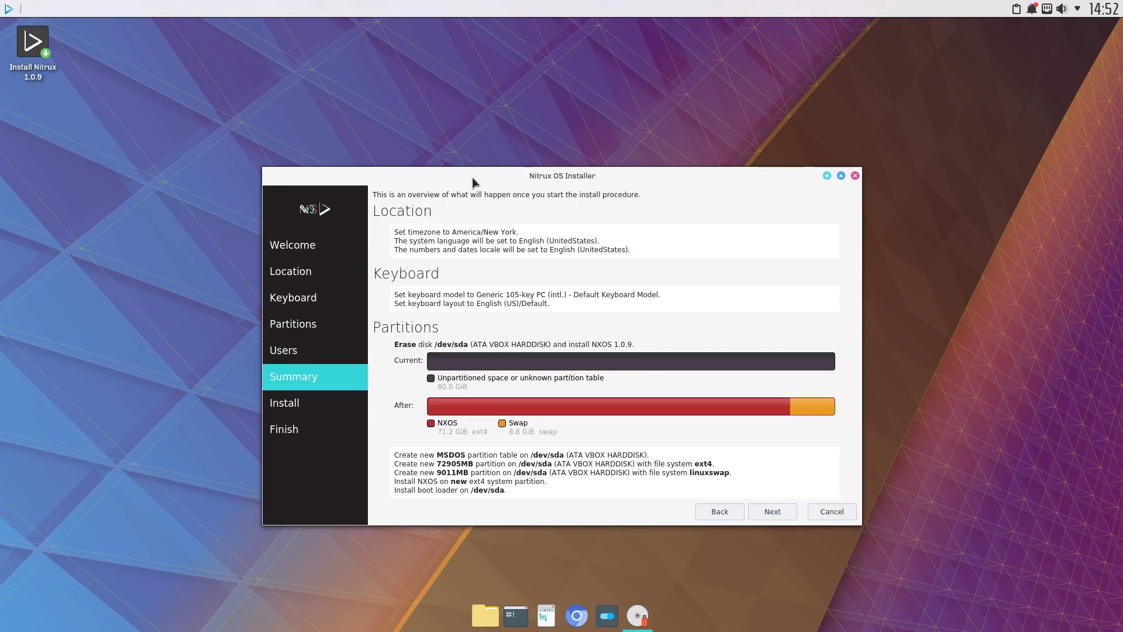
- Install Nitrux OS 1.0.9 and, once 'All done.' appears, close the installer without restarting
{"action": "left_click", "coordinate": [769, 513]}
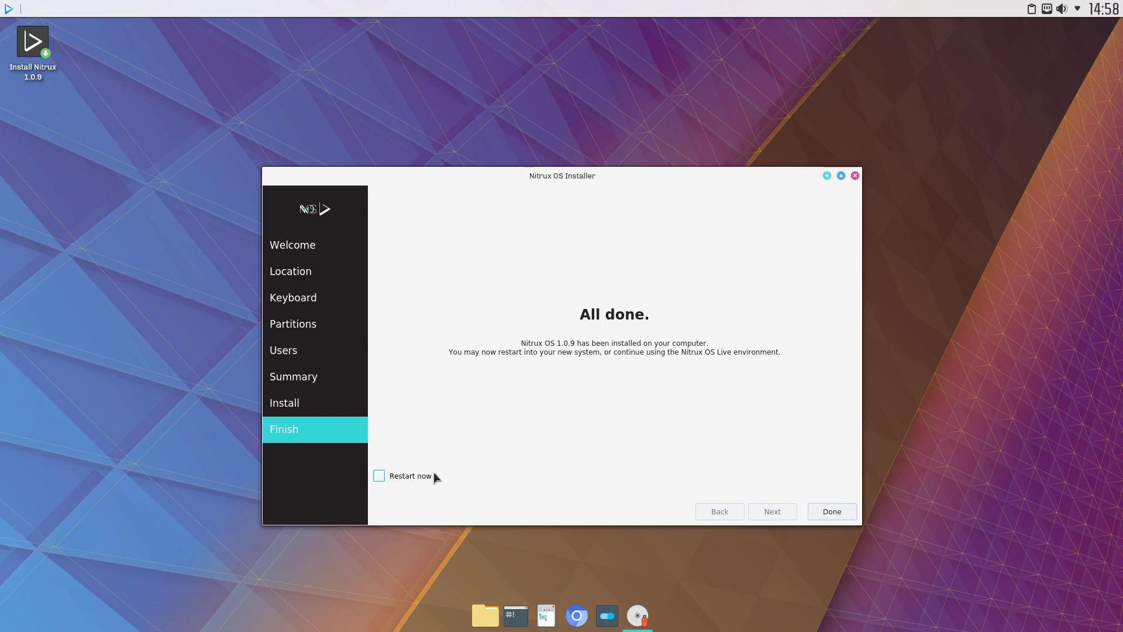
{"action": "left_click", "coordinate": [831, 512]}
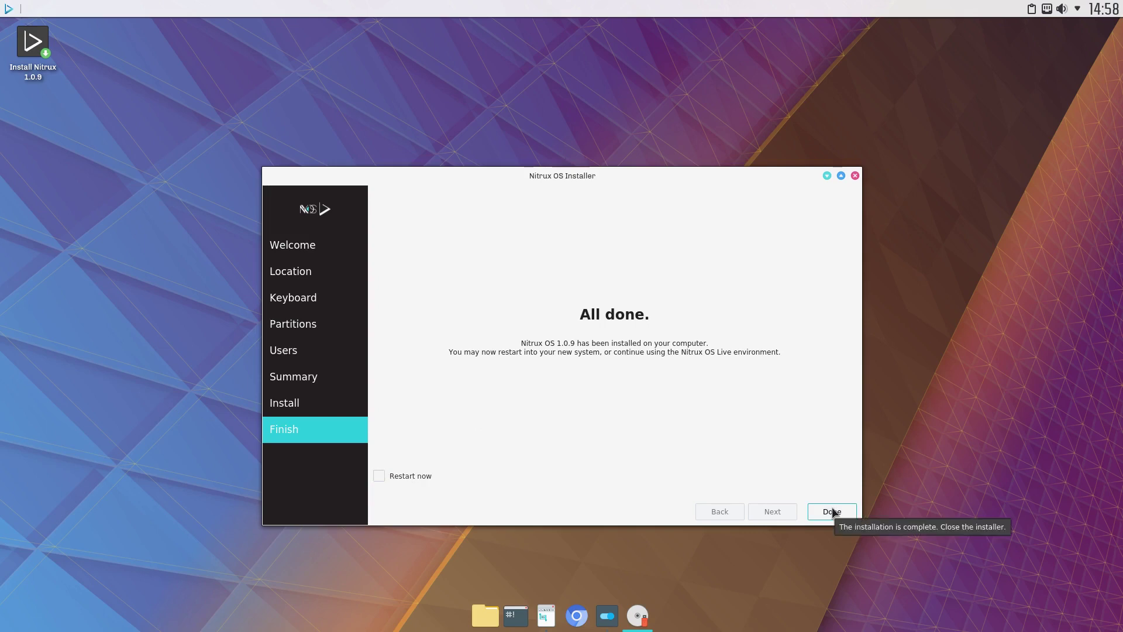
{"action": "left_click", "coordinate": [832, 512]}
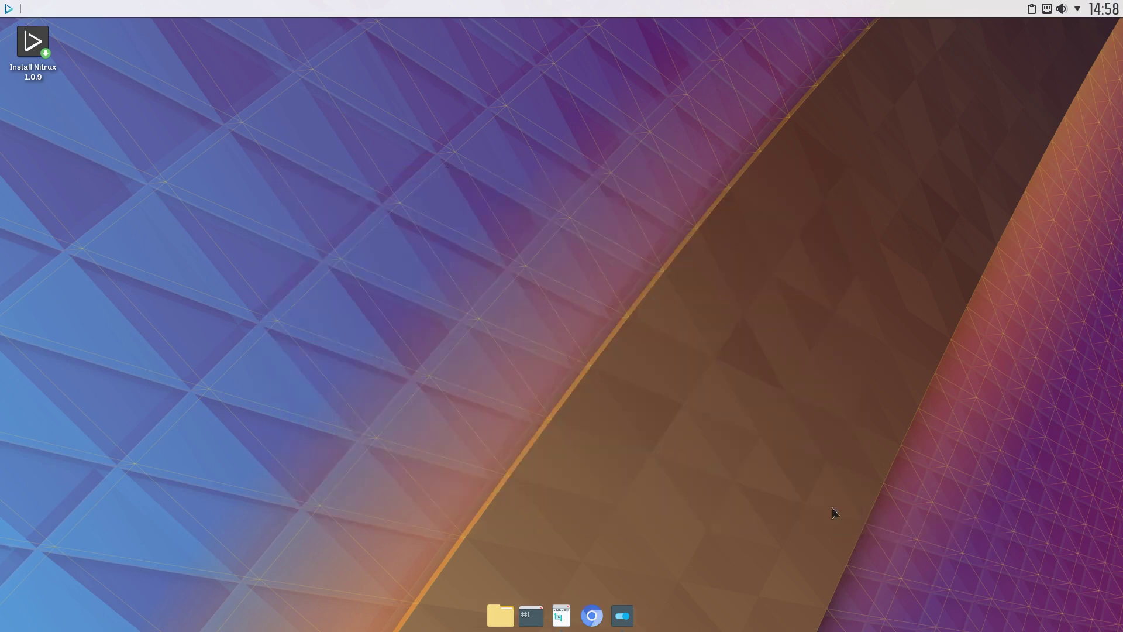
- Shut down the live system from the application launcher
{"action": "left_click", "coordinate": [8, 8]}
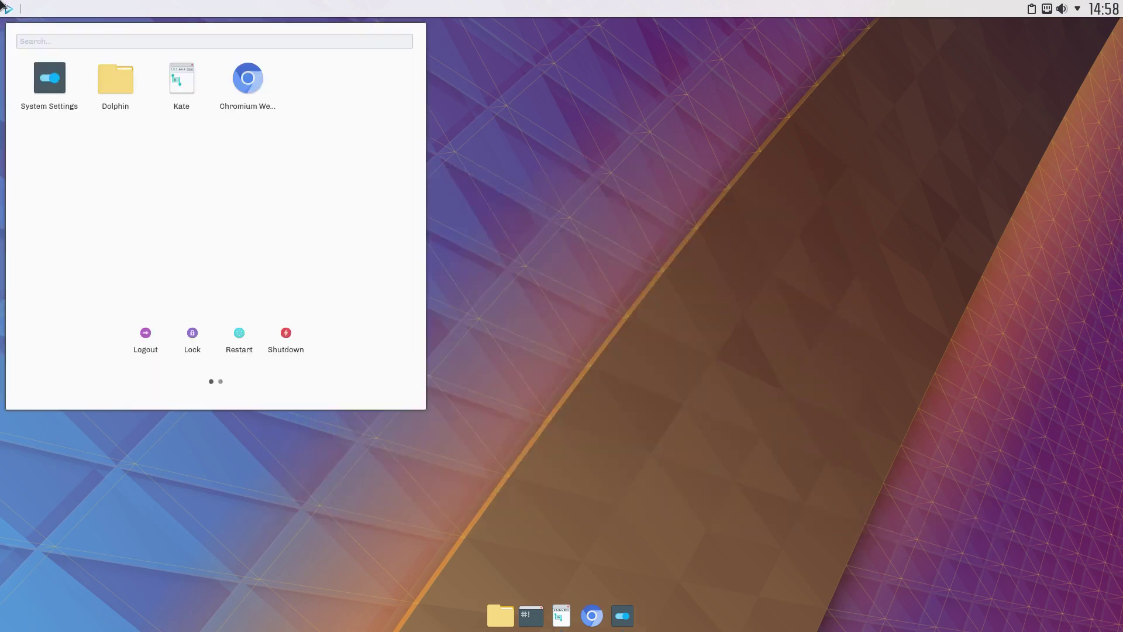
{"action": "left_click", "coordinate": [286, 337]}
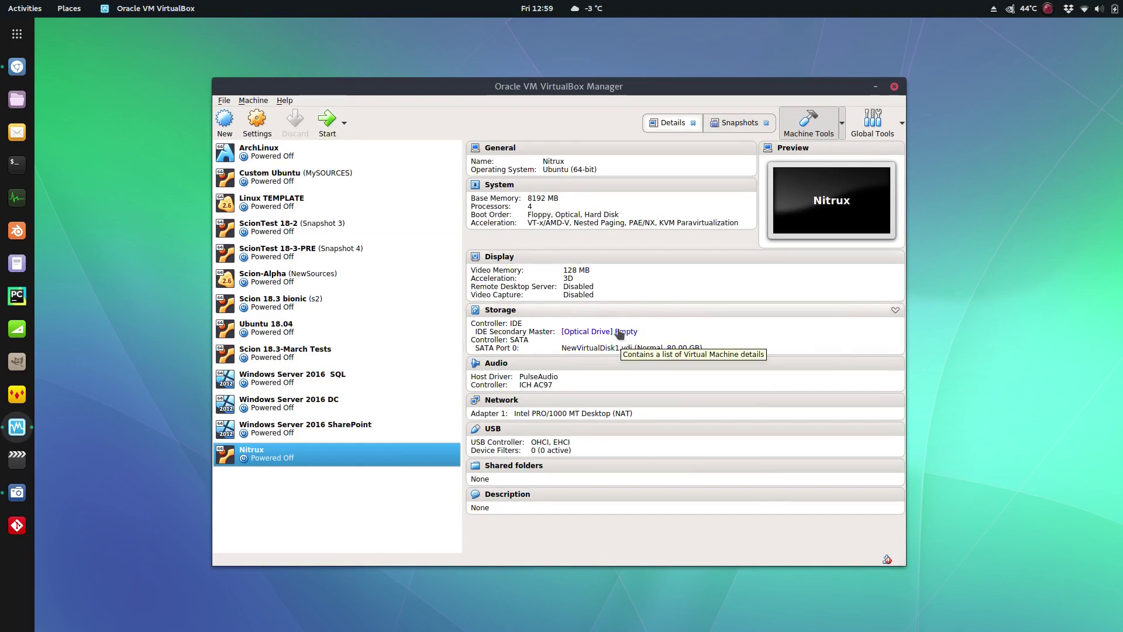
- Start the Nitrux VM to boot the installed system to its login screen
{"action": "left_click", "coordinate": [325, 121]}
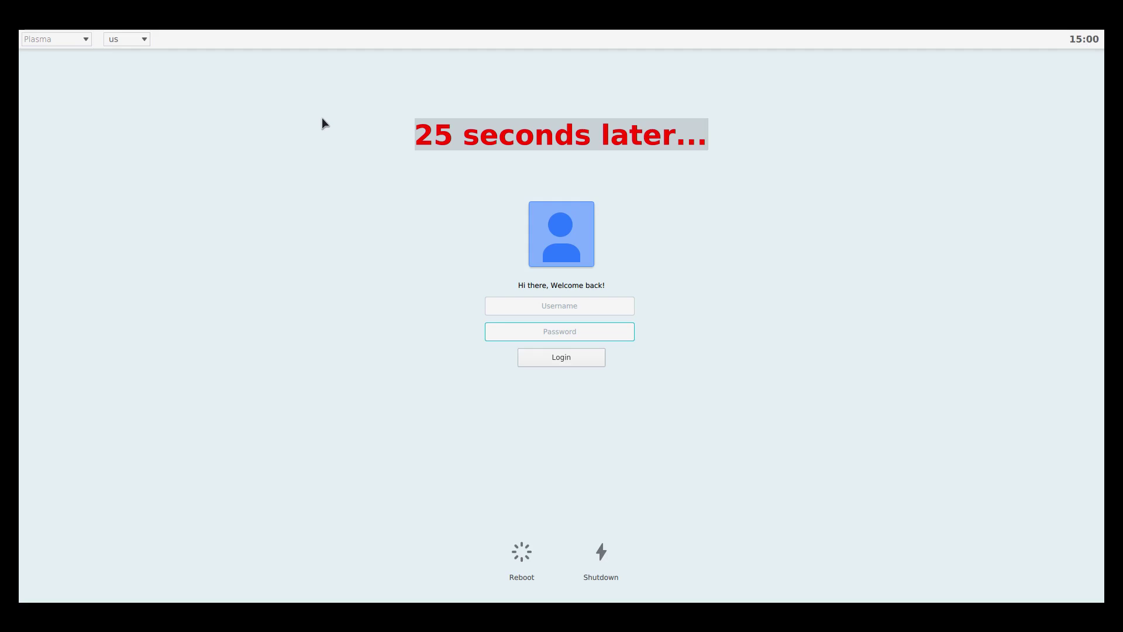
- Sign in at the Nitrux login screen with the account's username and password
{"action": "left_click", "coordinate": [514, 312]}
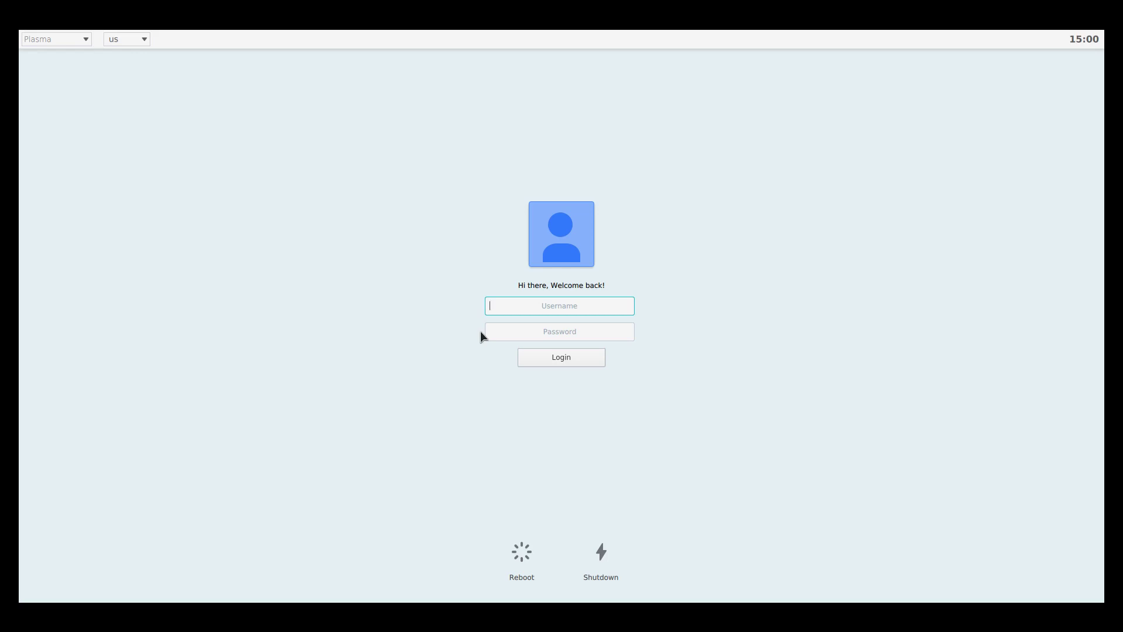
{"action": "type", "text": "dorian"}
{"action": "key", "text": "Tab"}
{"action": "type", "text": "*****"}
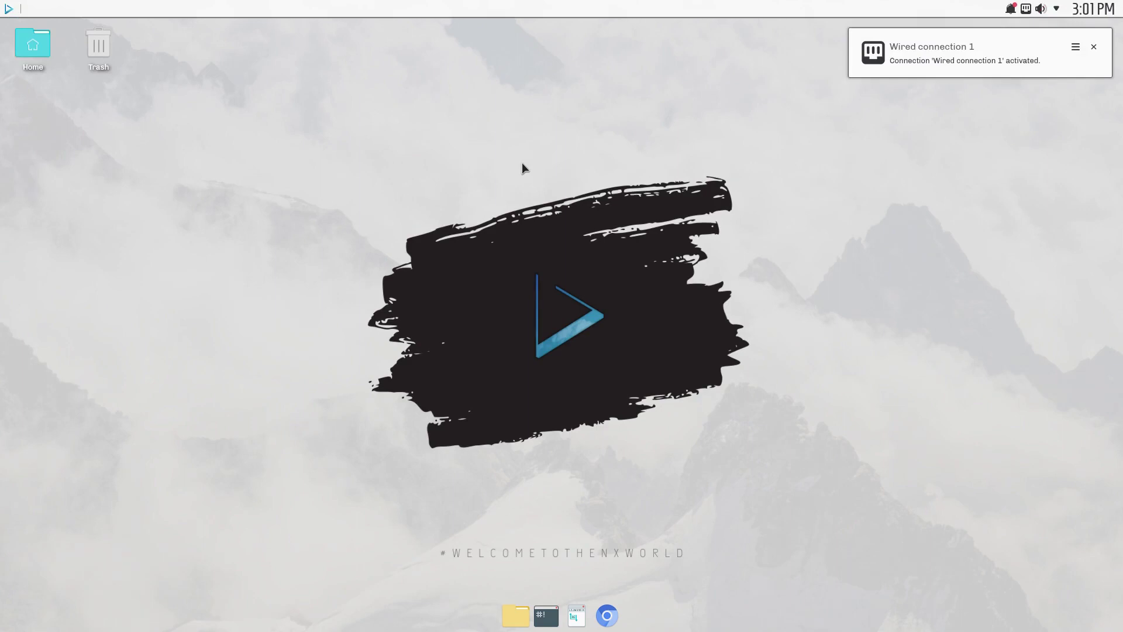
- Browse the full application list in the launcher, then close the Chromium welcome window
{"action": "left_click", "coordinate": [5, 11]}
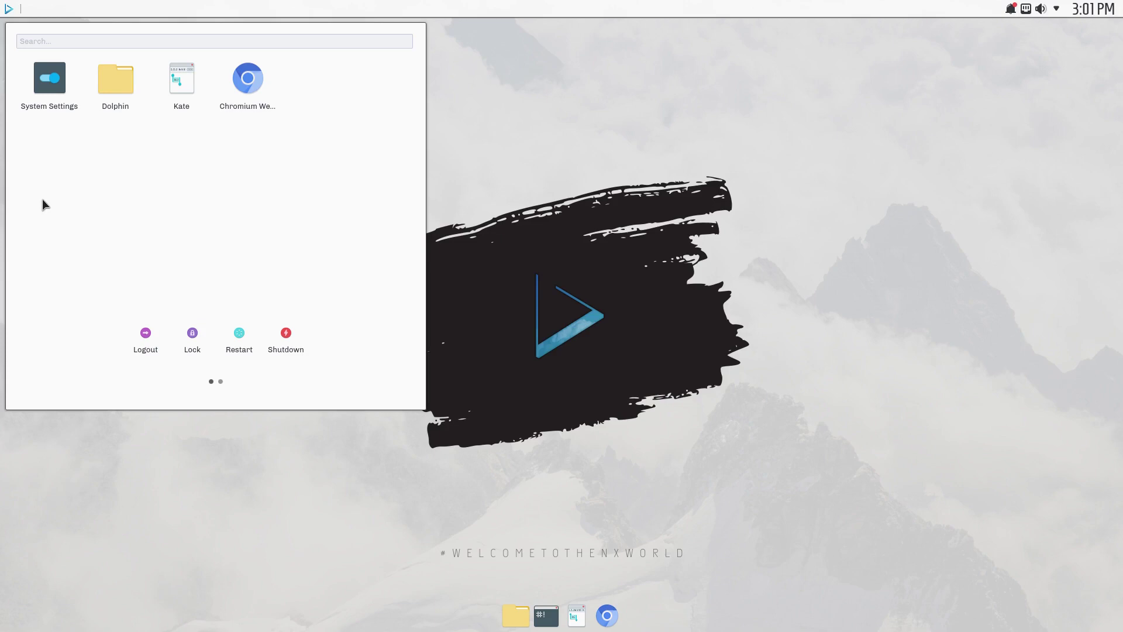
{"action": "scroll", "coordinate": [152, 202], "scroll_direction": "down", "scroll_amount": 1}
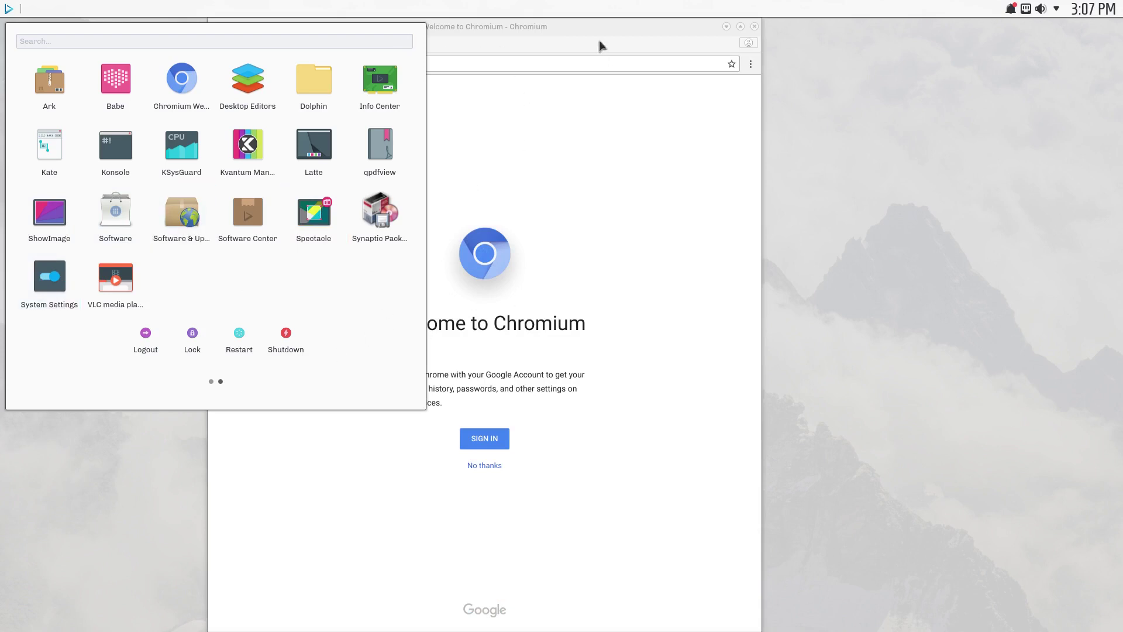
{"action": "left_click", "coordinate": [599, 46]}
{"action": "left_click", "coordinate": [753, 27]}
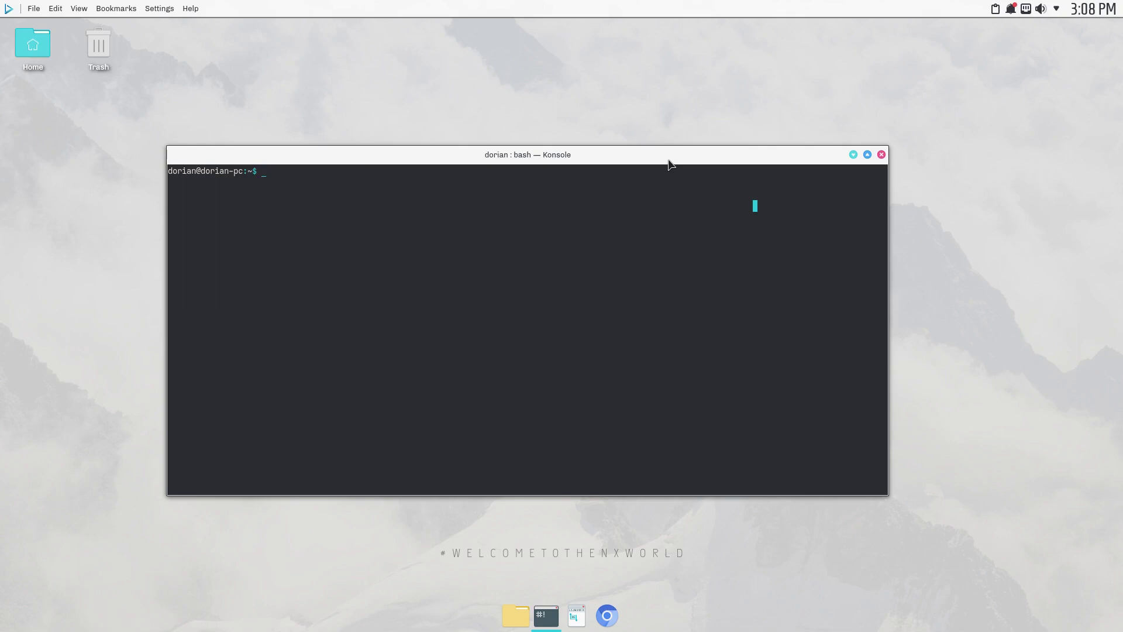
- Close Konsole and review the notification history, clipboard history and network status panels
{"action": "left_click", "coordinate": [884, 155]}
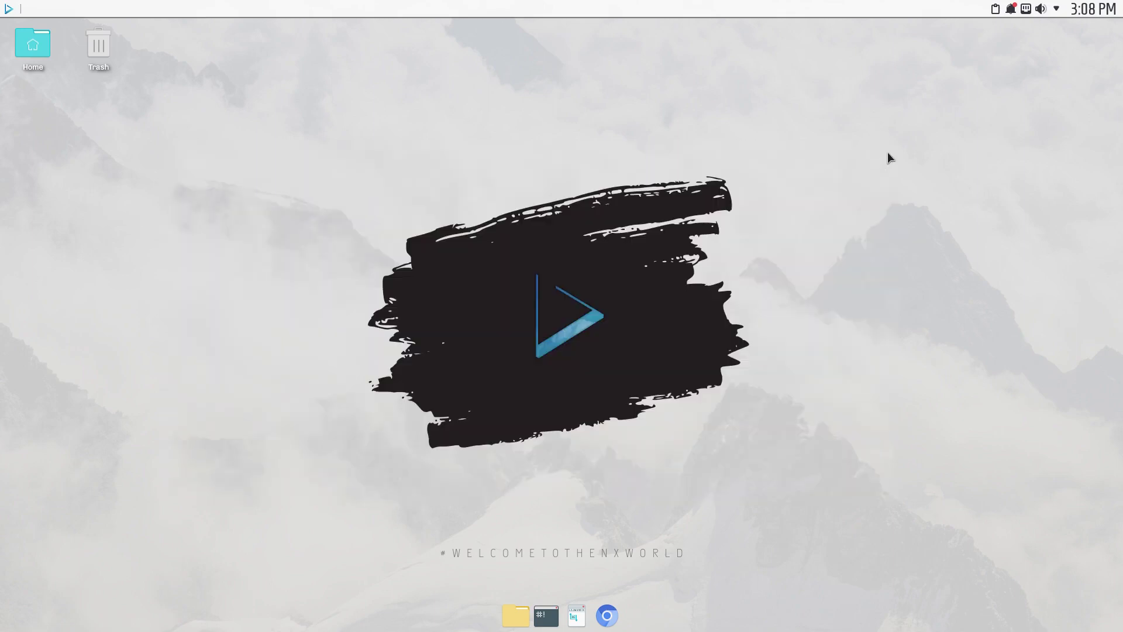
{"action": "left_click", "coordinate": [1011, 9]}
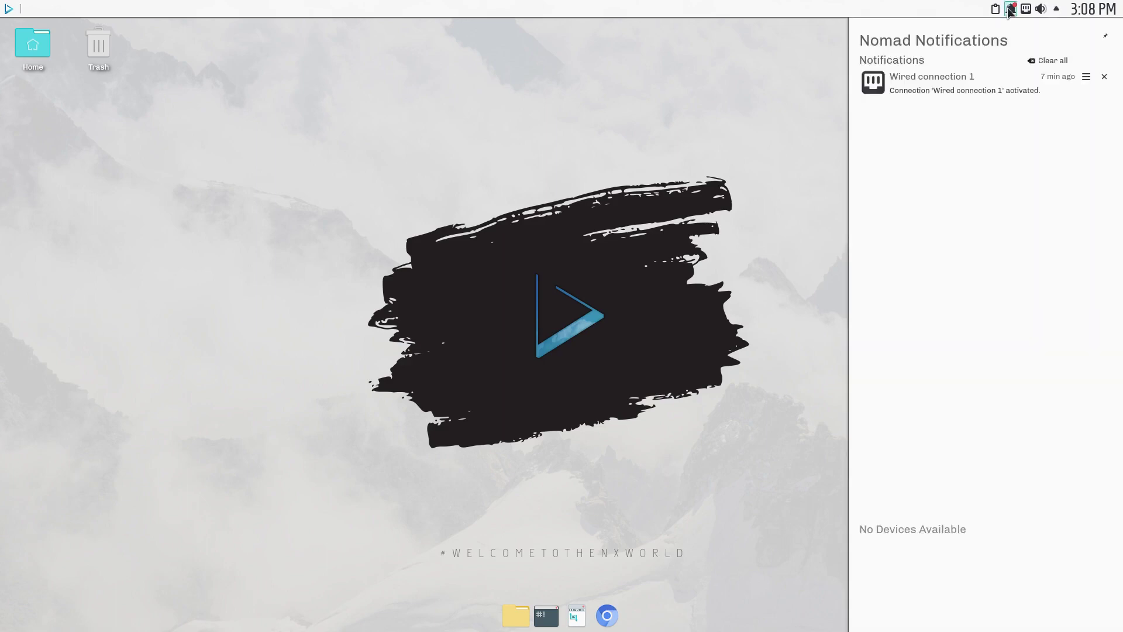
{"action": "left_click", "coordinate": [995, 8]}
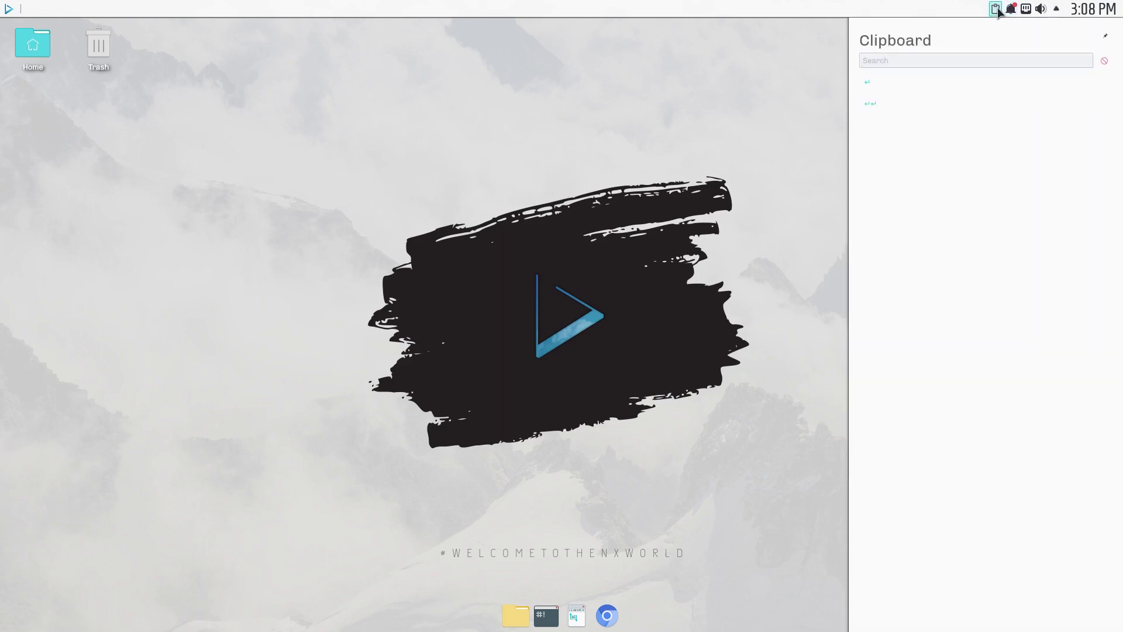
{"action": "left_click", "coordinate": [1025, 9]}
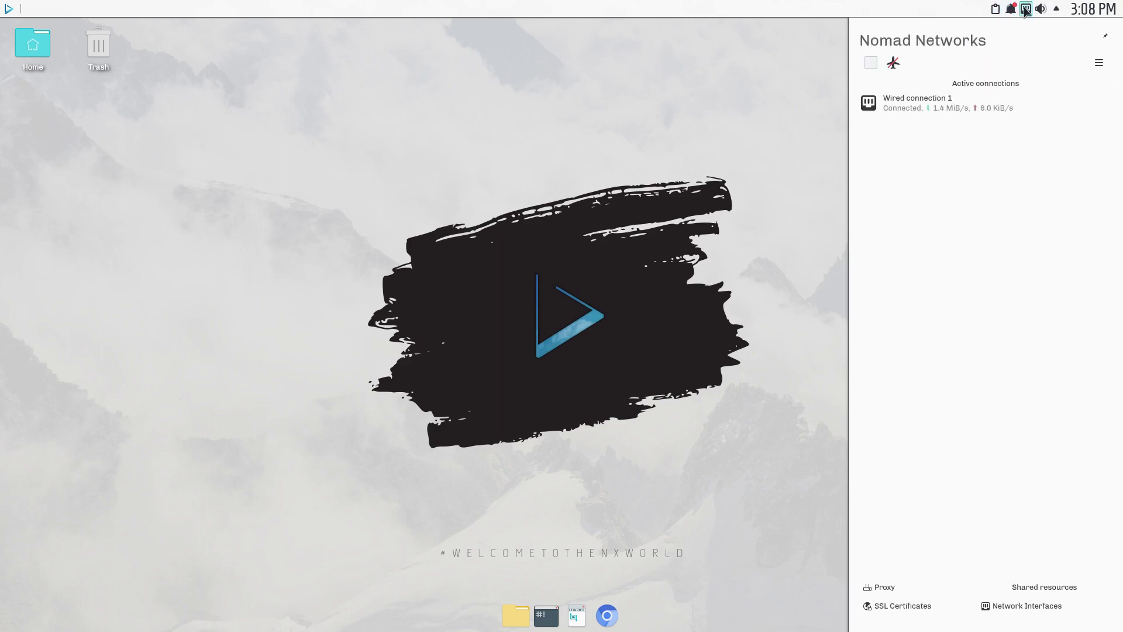
{"action": "left_click", "coordinate": [995, 9]}
- Dismiss the side panel and shut down the installed system from the launcher
{"action": "left_click", "coordinate": [528, 113]}
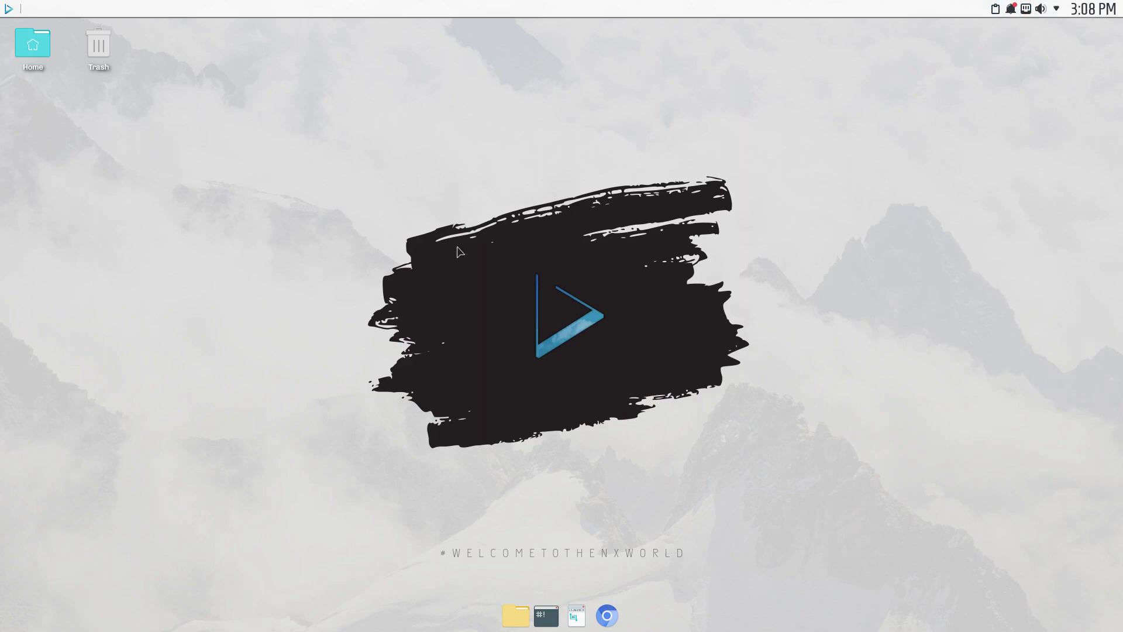
{"action": "left_click", "coordinate": [9, 9]}
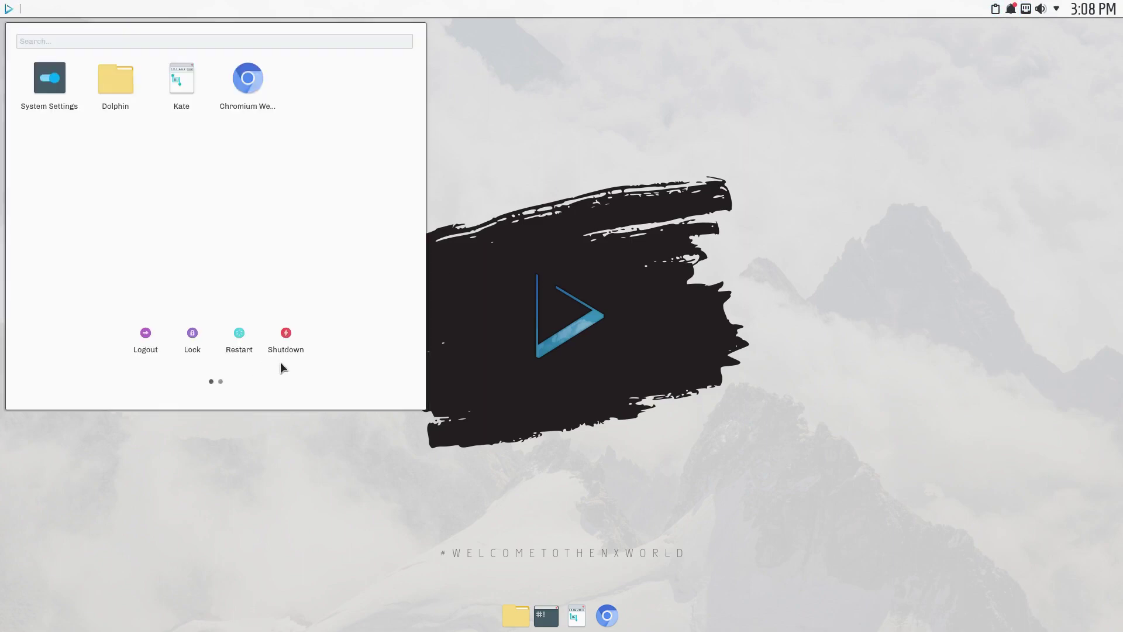
{"action": "left_click", "coordinate": [285, 333]}
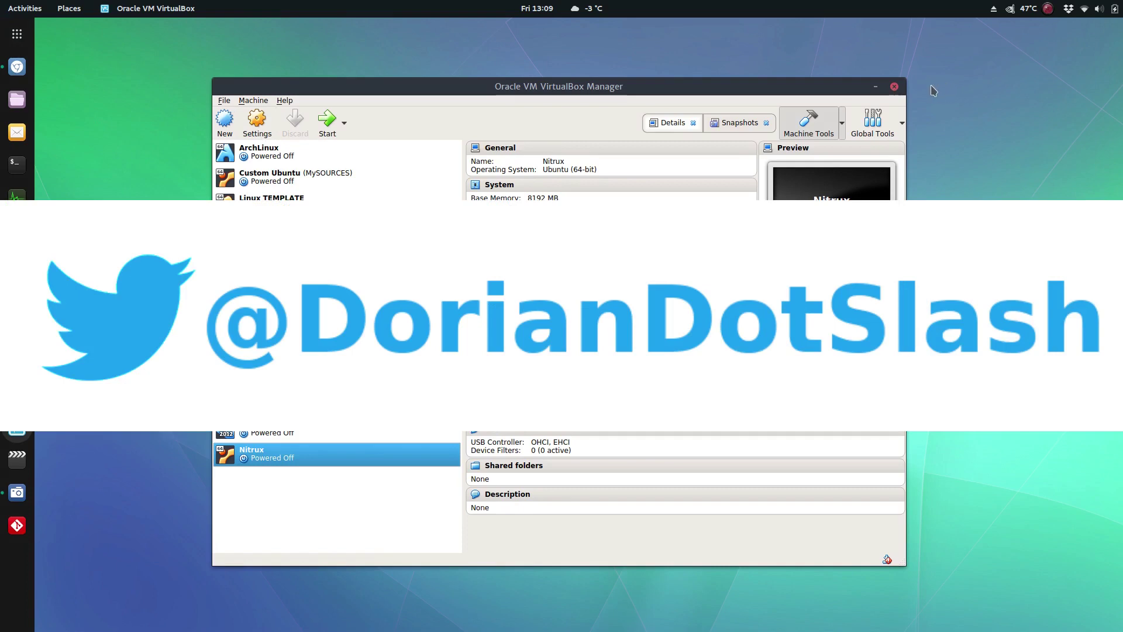
- Close the Oracle VM VirtualBox Manager window, leaving the empty host desktop
{"action": "left_click", "coordinate": [893, 87]}
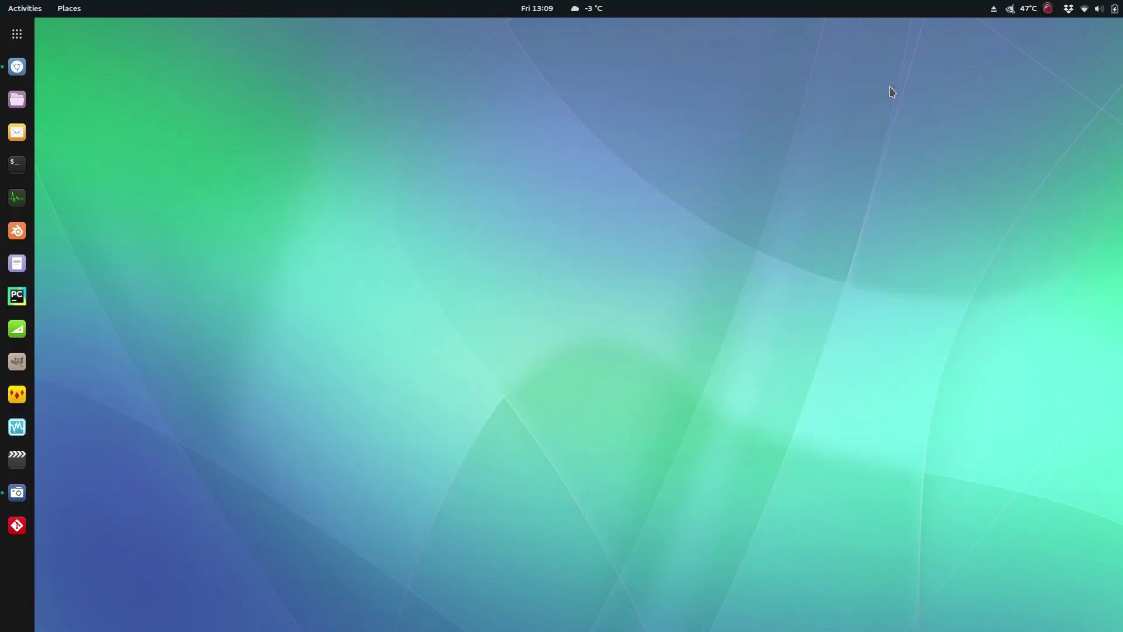